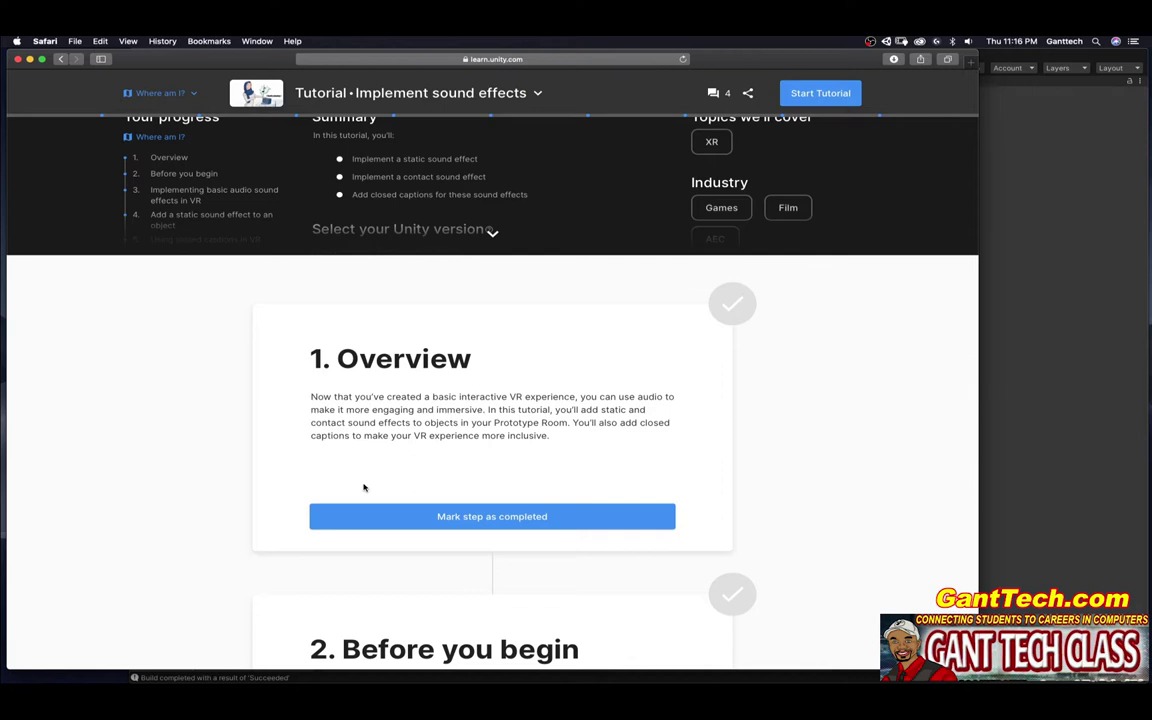
# Mark the tutorial sections Overview, Before you begin, and Implementing basic audio sound effects in VR as completed
pyautogui.click(460, 506)
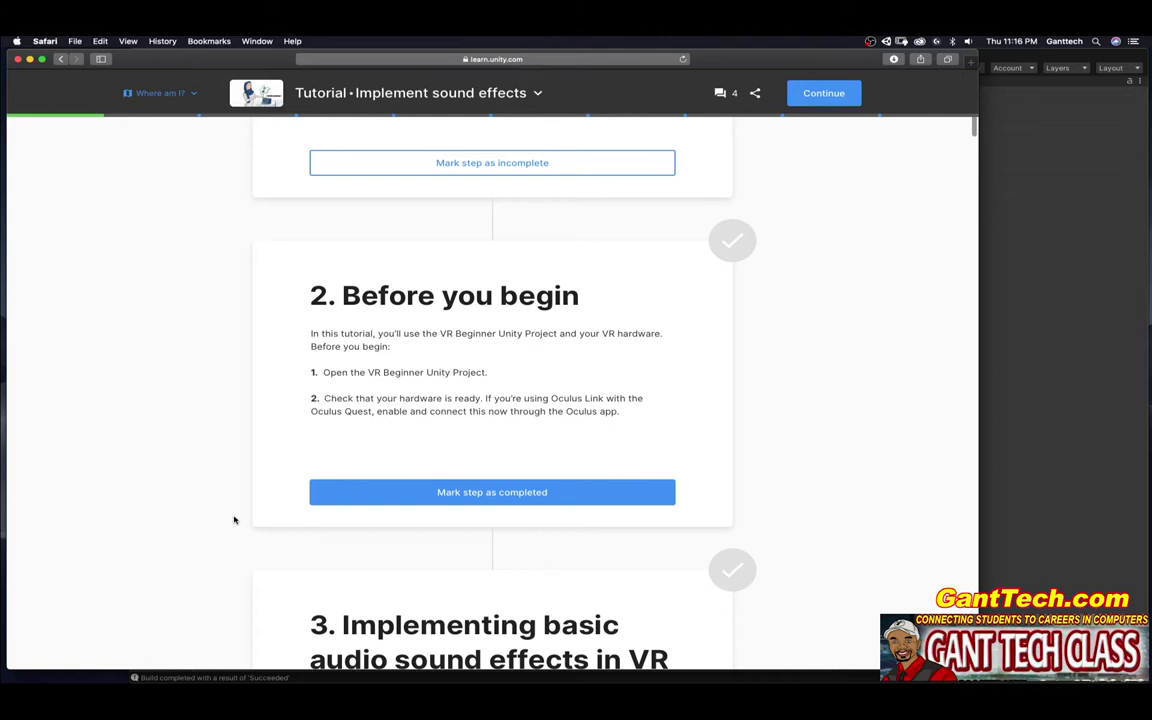
pyautogui.press('super+Tab')
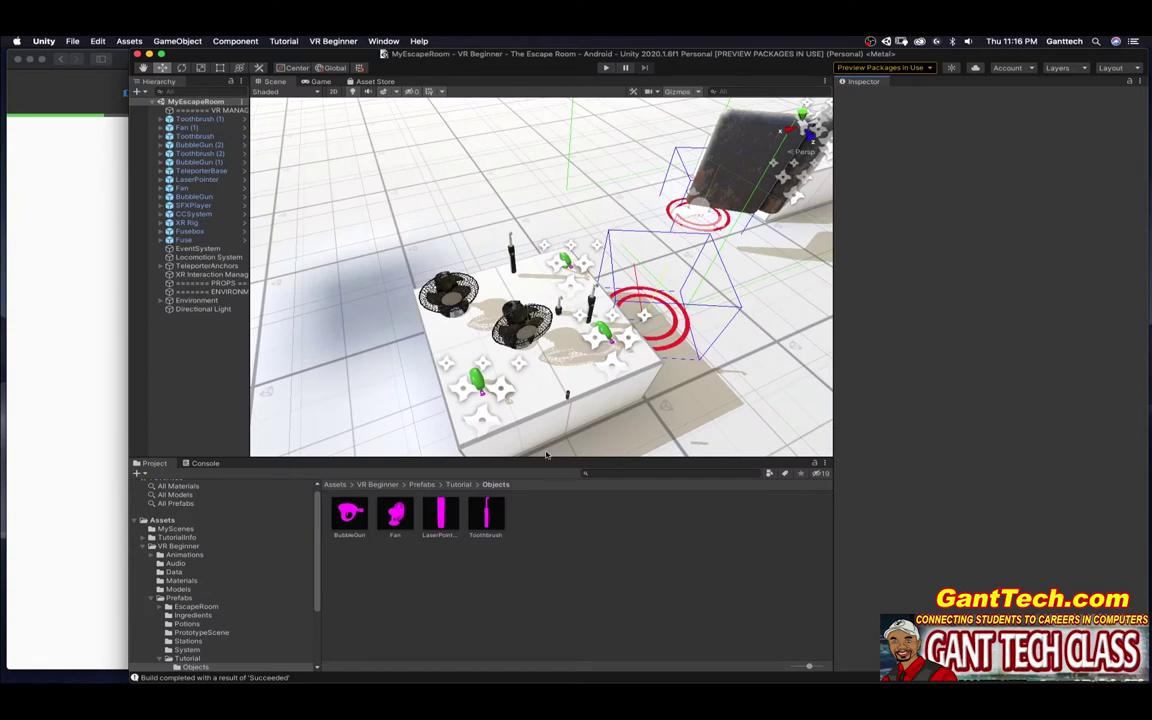
pyautogui.click(88, 420)
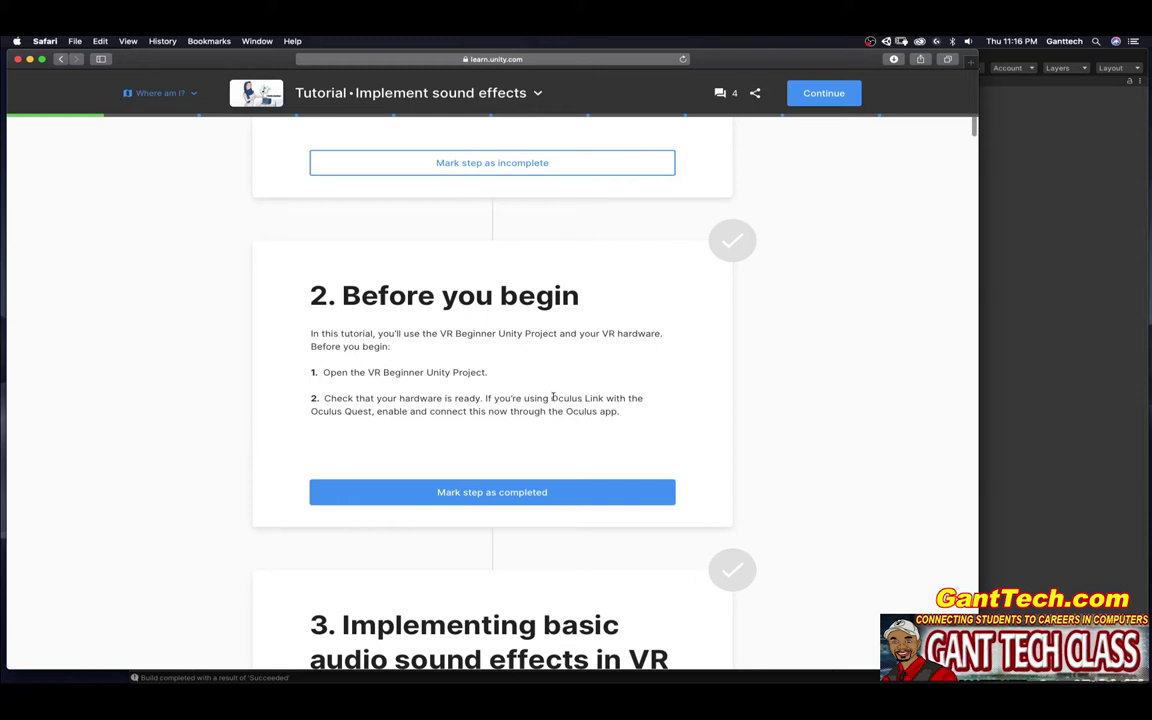
pyautogui.moveTo(552, 398); pyautogui.dragTo(604, 398)
pyautogui.click(480, 494)
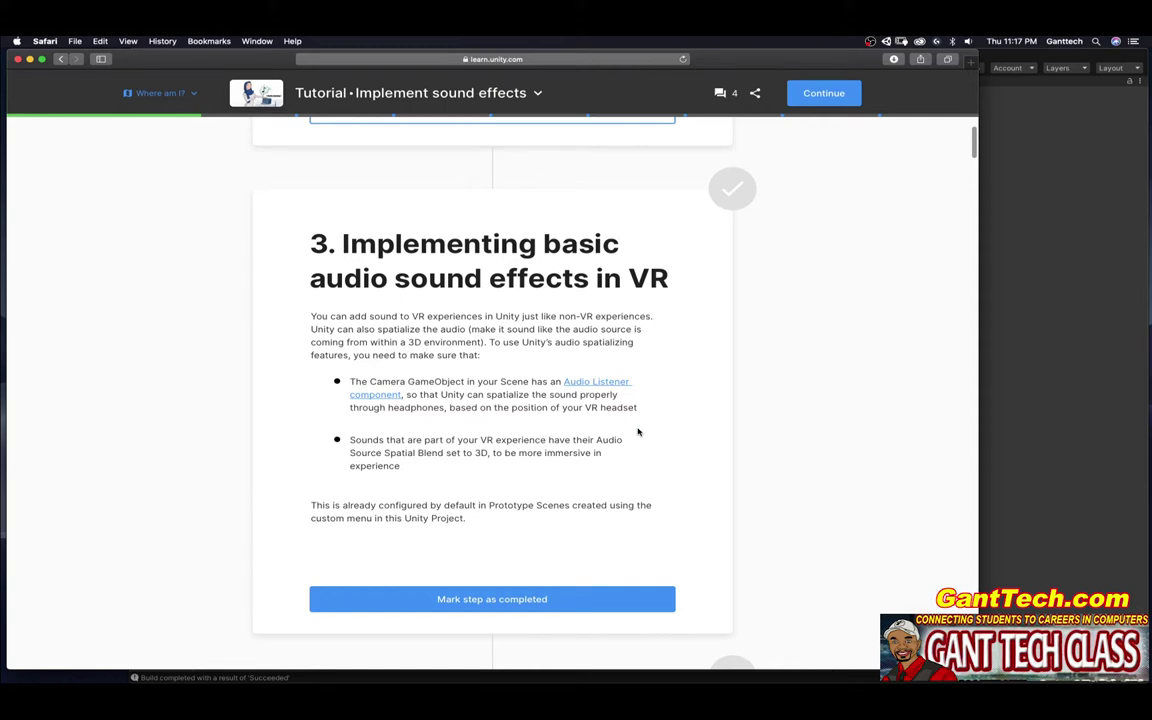
pyautogui.click(470, 599)
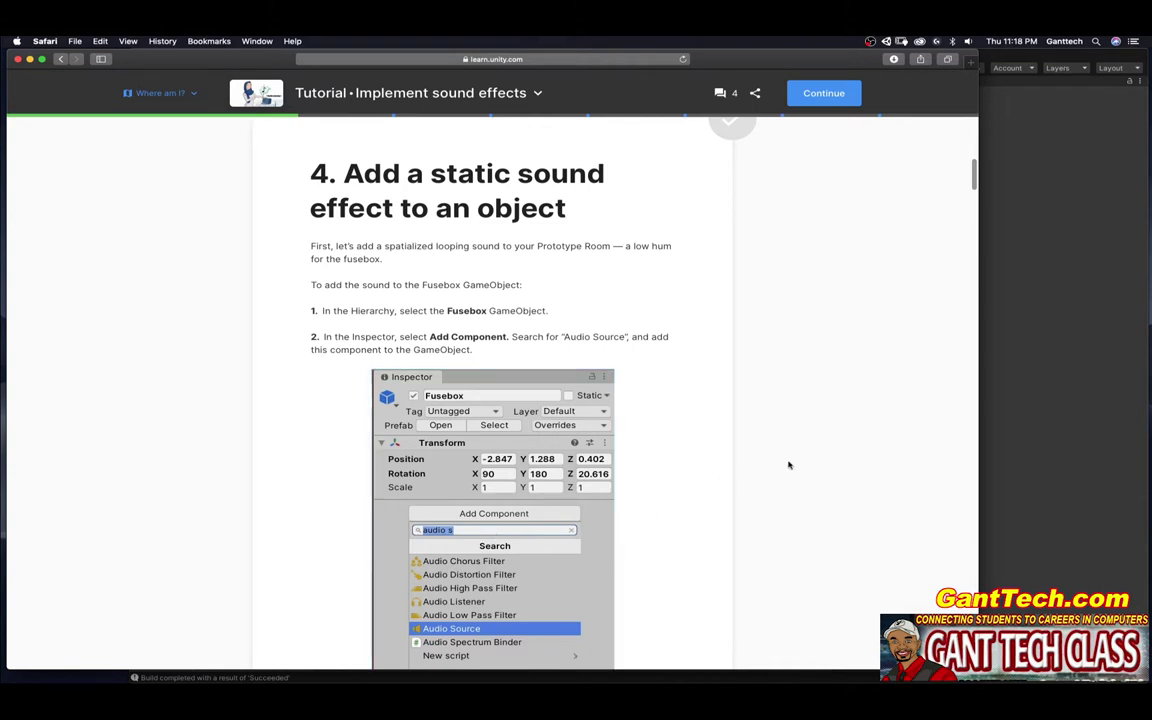
# Switch to Unity, select the Fusebox GameObject and frame it up close from the front in the Scene view
pyautogui.press('super+Tab')
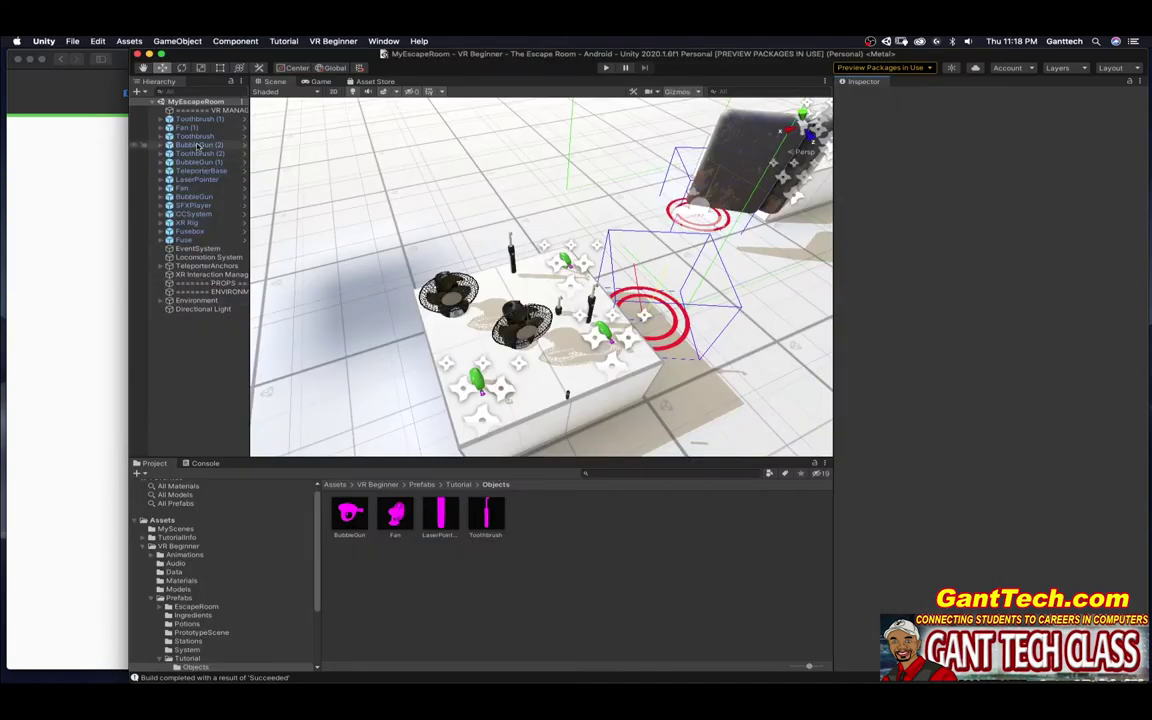
pyautogui.click(175, 231)
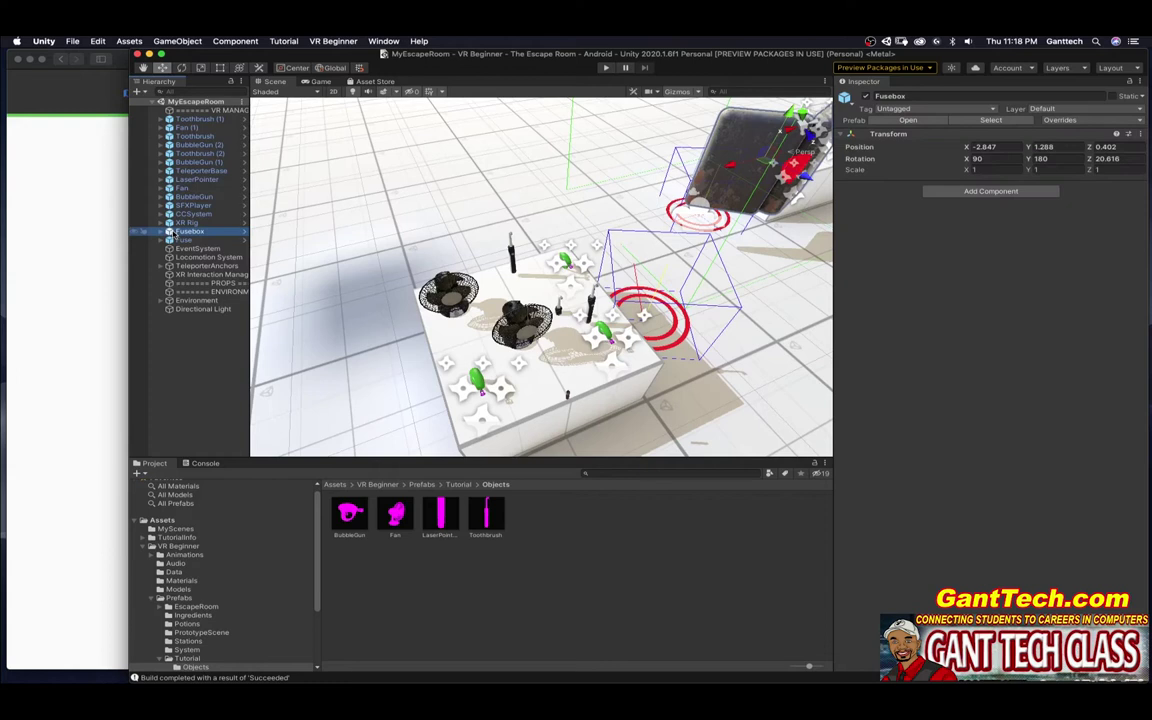
pyautogui.doubleClick(182, 233)
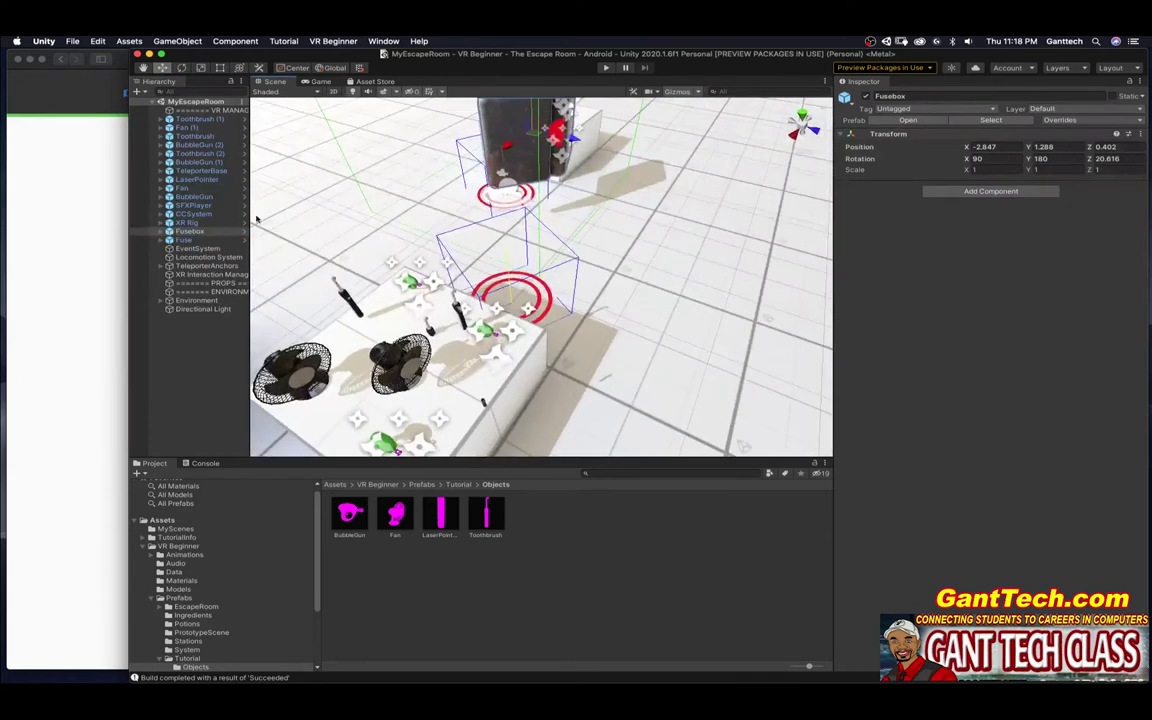
pyautogui.click(186, 234)
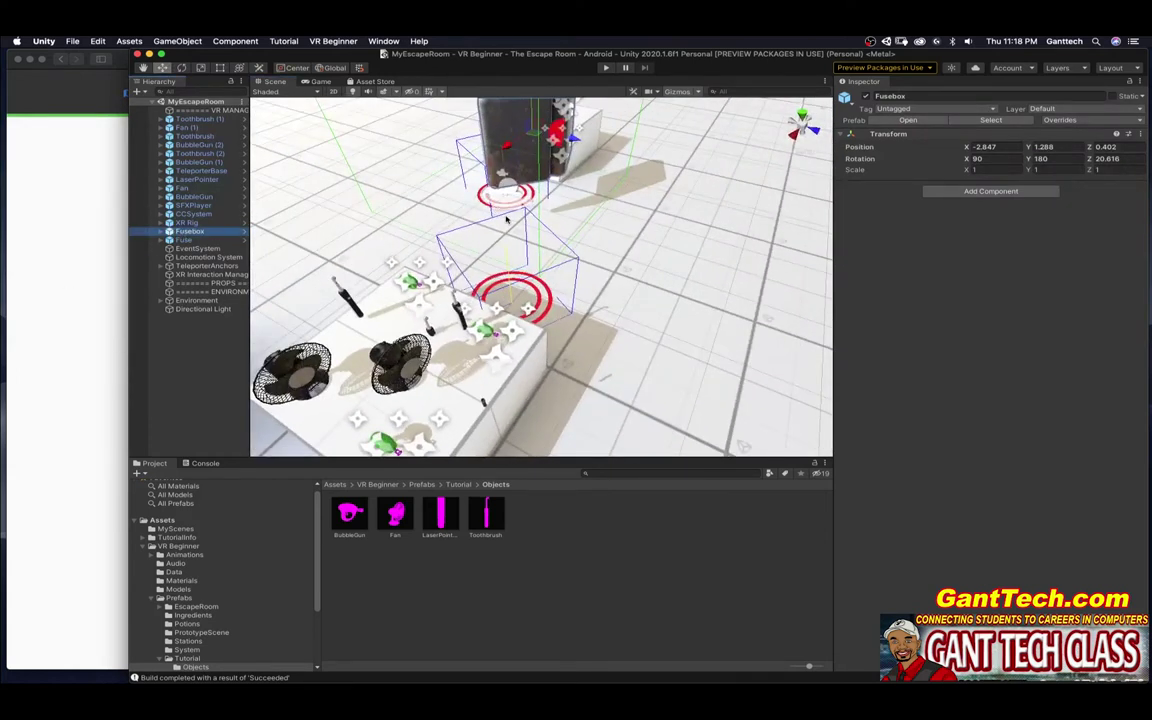
pyautogui.press('f')
pyautogui.keyDown('alt'); pyautogui.moveTo(370, 198); pyautogui.dragTo(560, 280); pyautogui.keyUp('alt')
pyautogui.scroll(3, 540, 232)
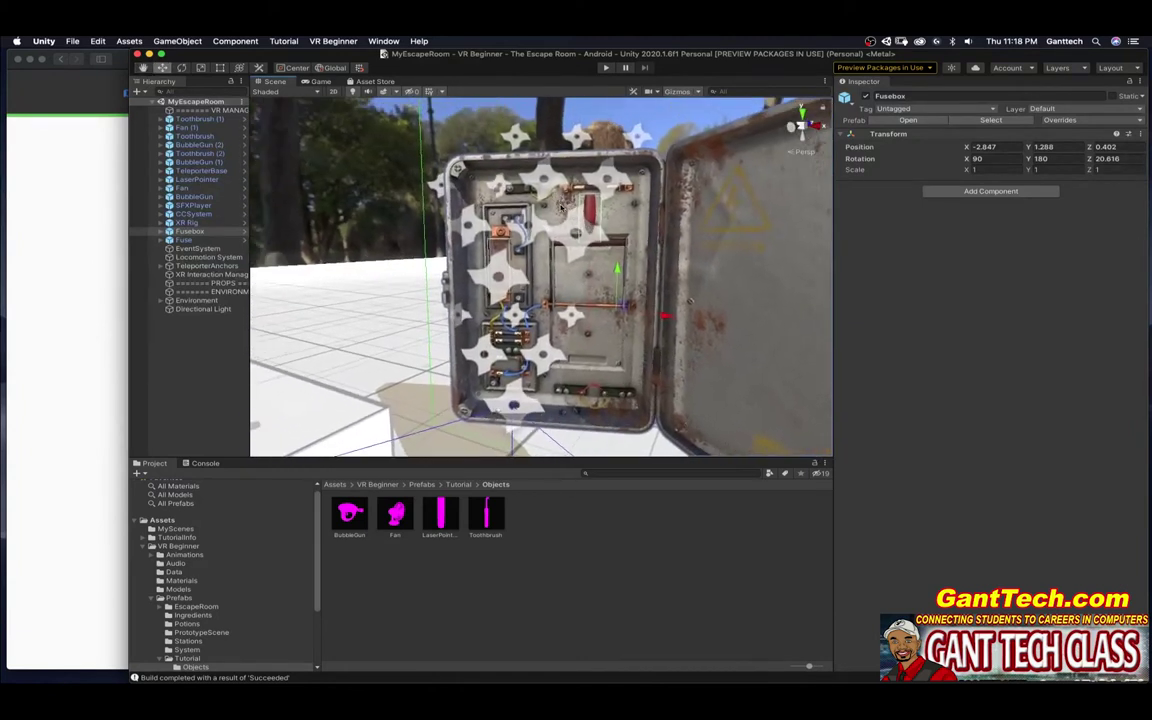
# Narrow the tutorial's browser window to uncover the Inspector, and add an Audio Source component to the Fusebox
pyautogui.press('super+Tab')
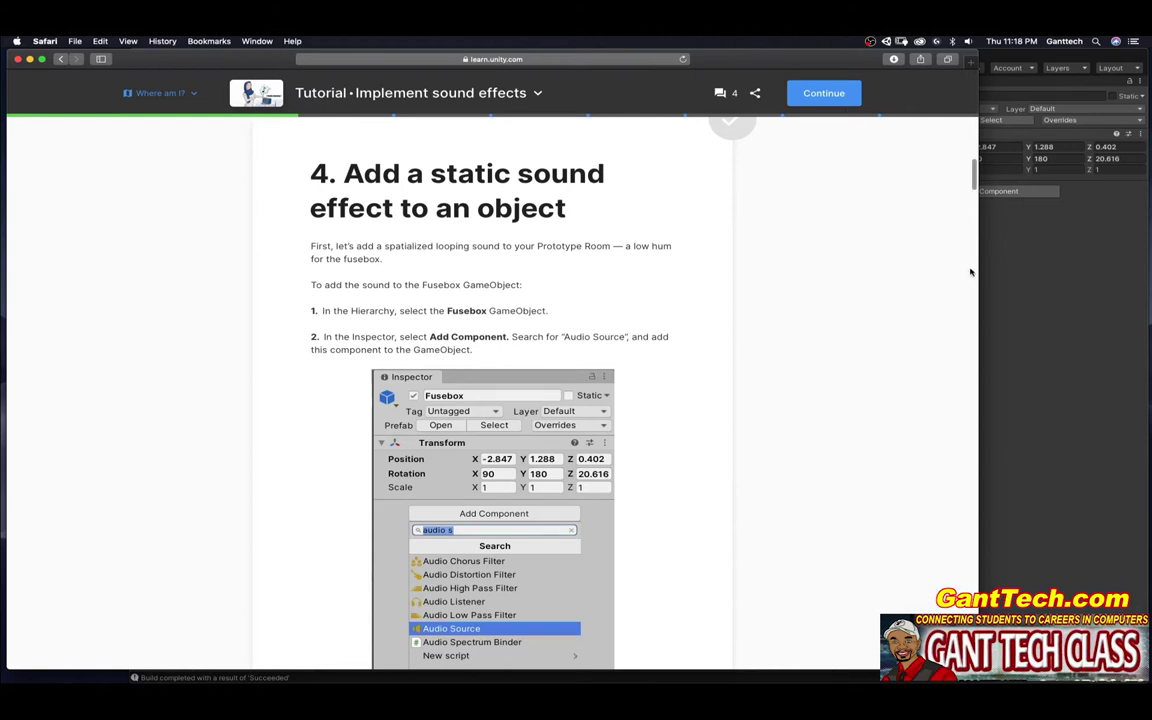
pyautogui.moveTo(978, 250); pyautogui.dragTo(840, 263)
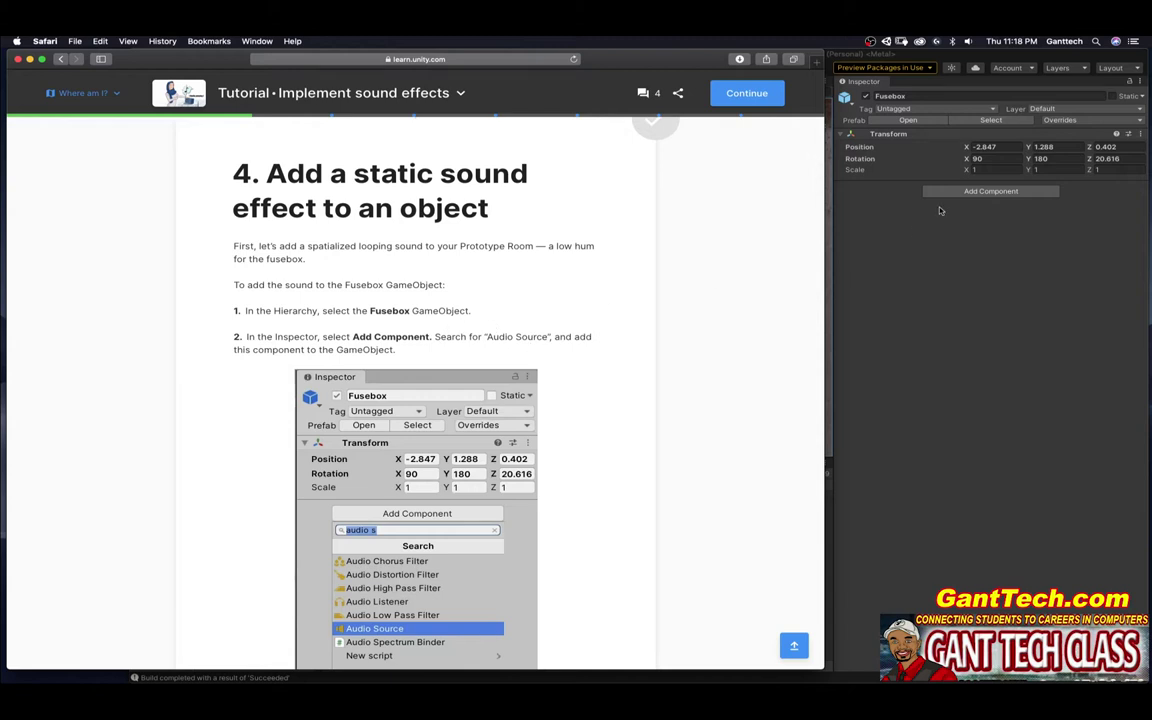
pyautogui.click(990, 192)
pyautogui.click(990, 192)
pyautogui.write('Audio')
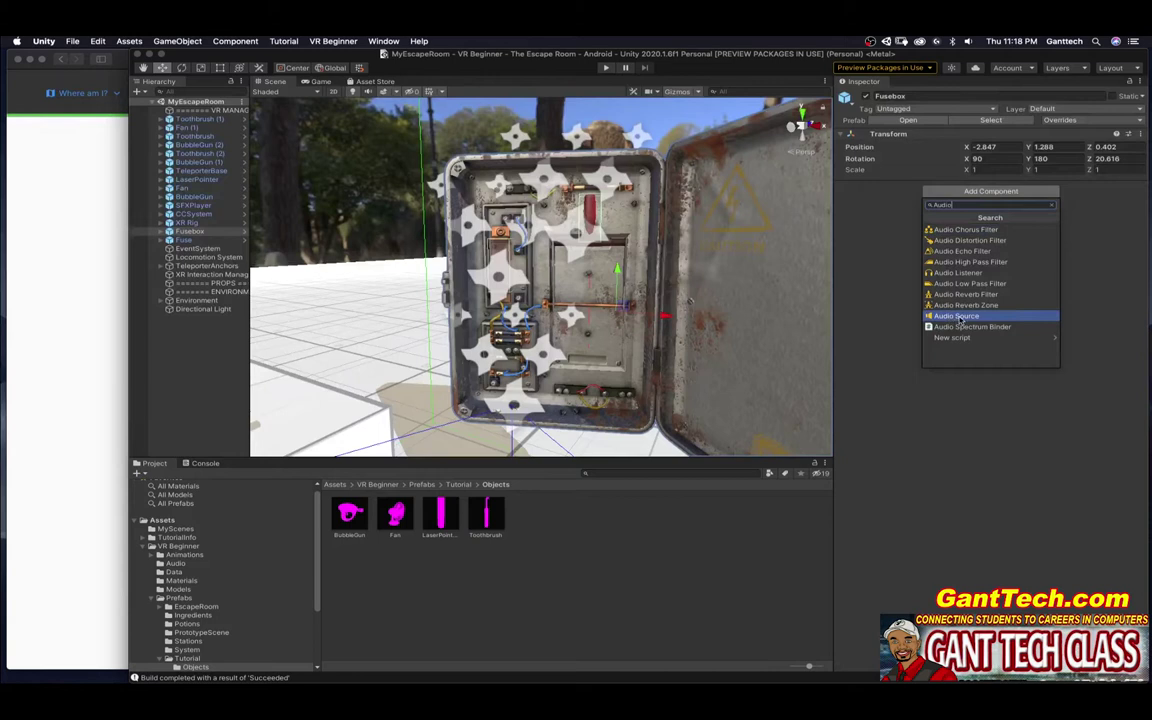
pyautogui.click(958, 316)
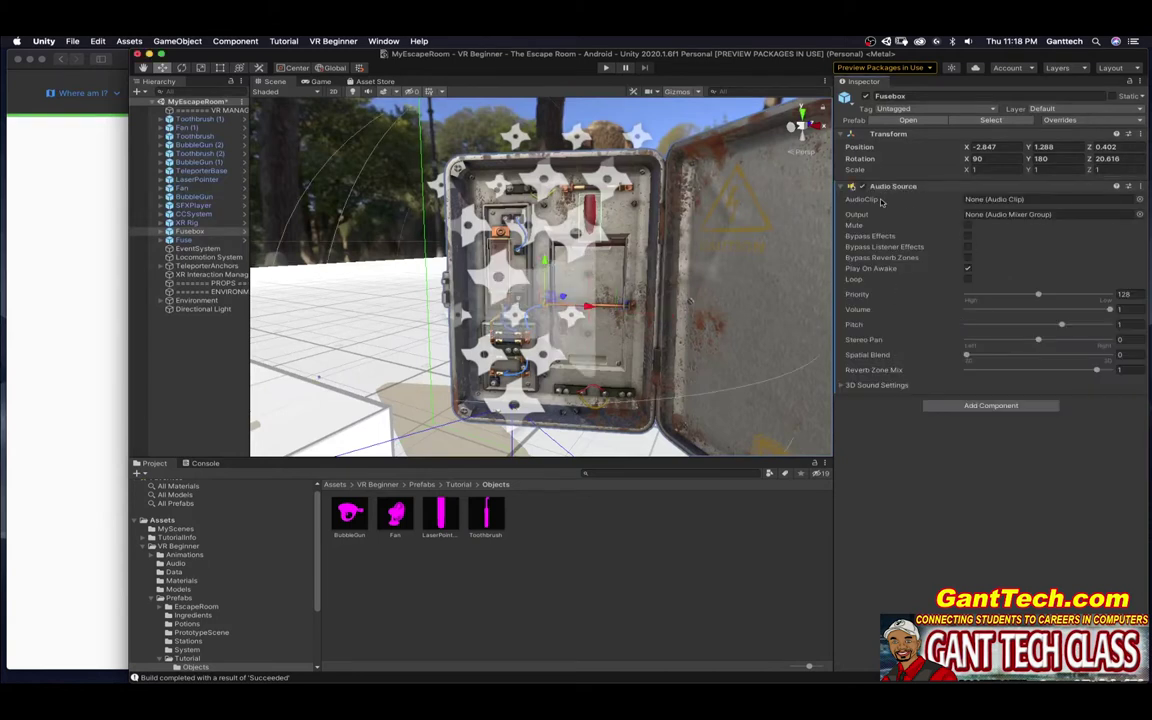
# Check the tutorial's audio file location and open the project folder Assets > VR Beginner > Audio in Unity
pyautogui.click(21, 422)
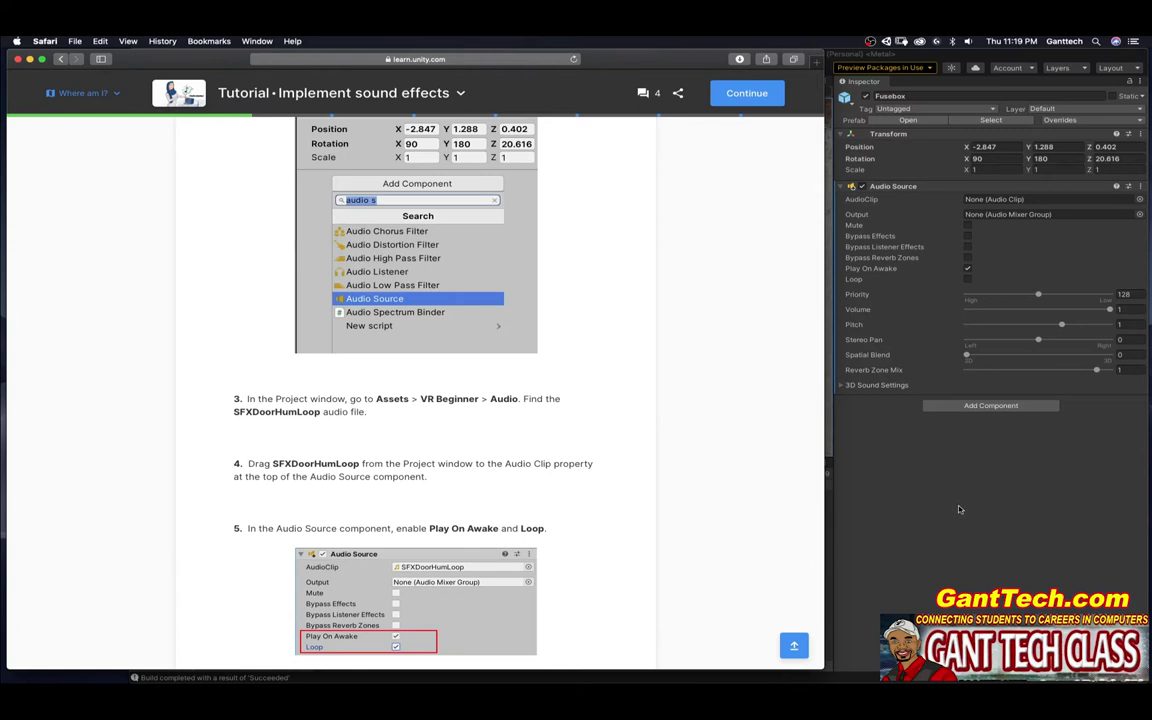
pyautogui.click(862, 454)
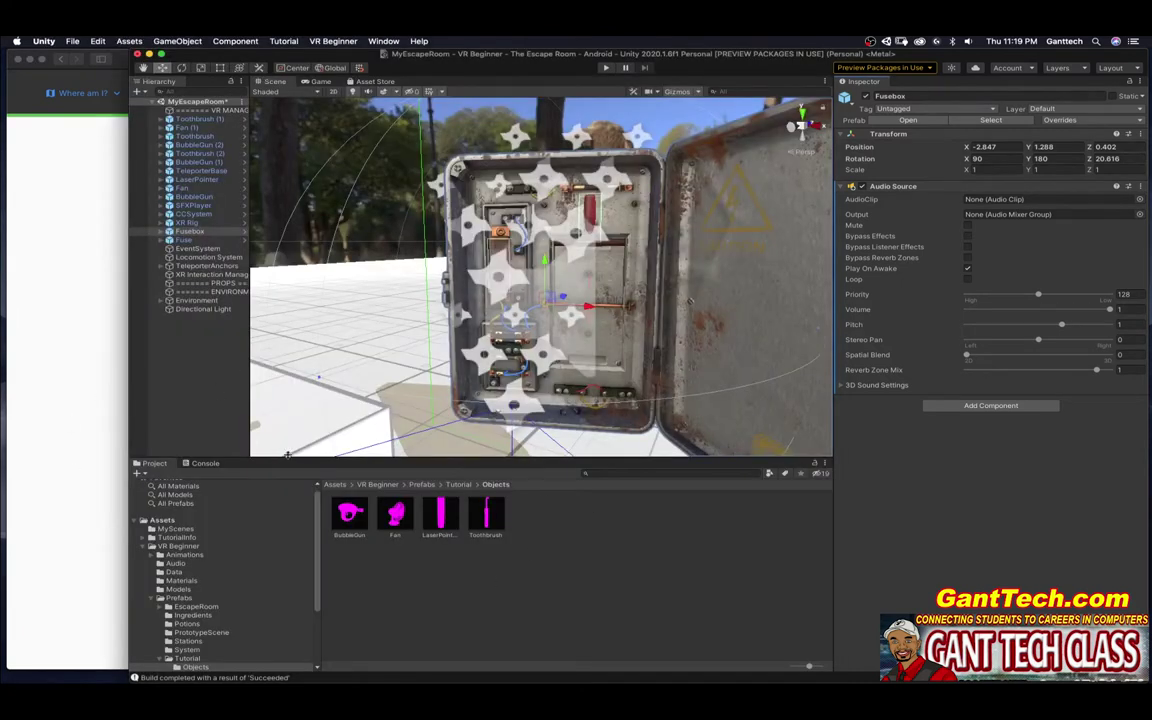
pyautogui.click(158, 520)
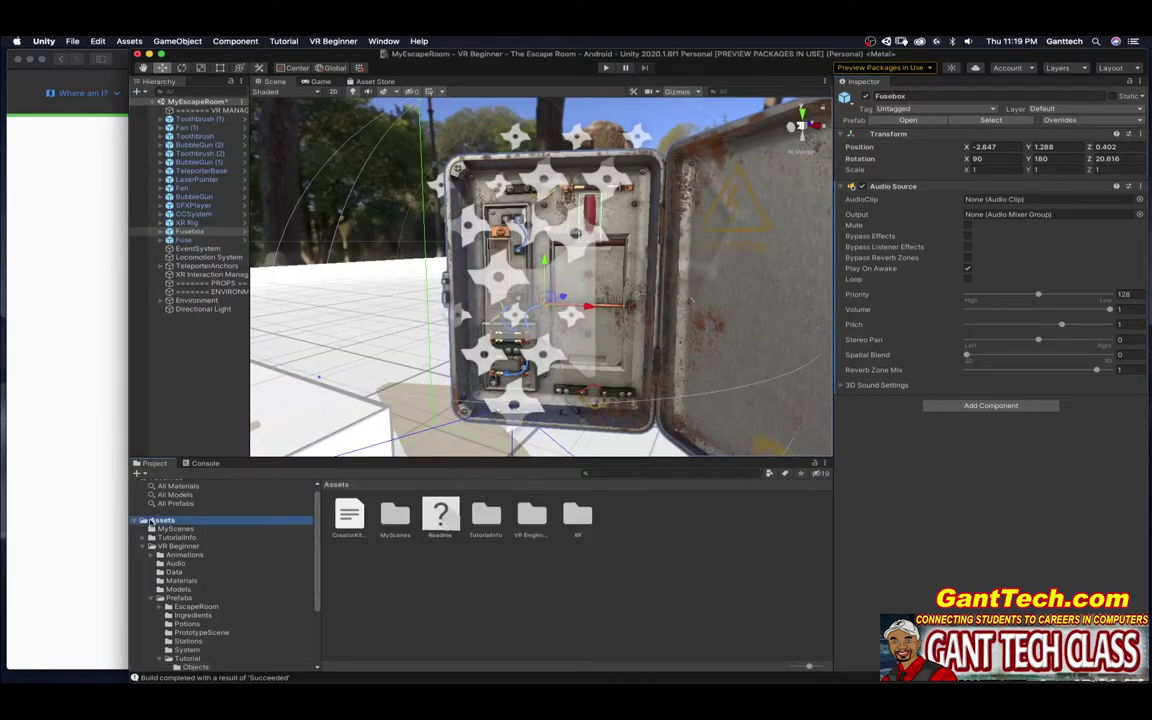
pyautogui.doubleClick(532, 515)
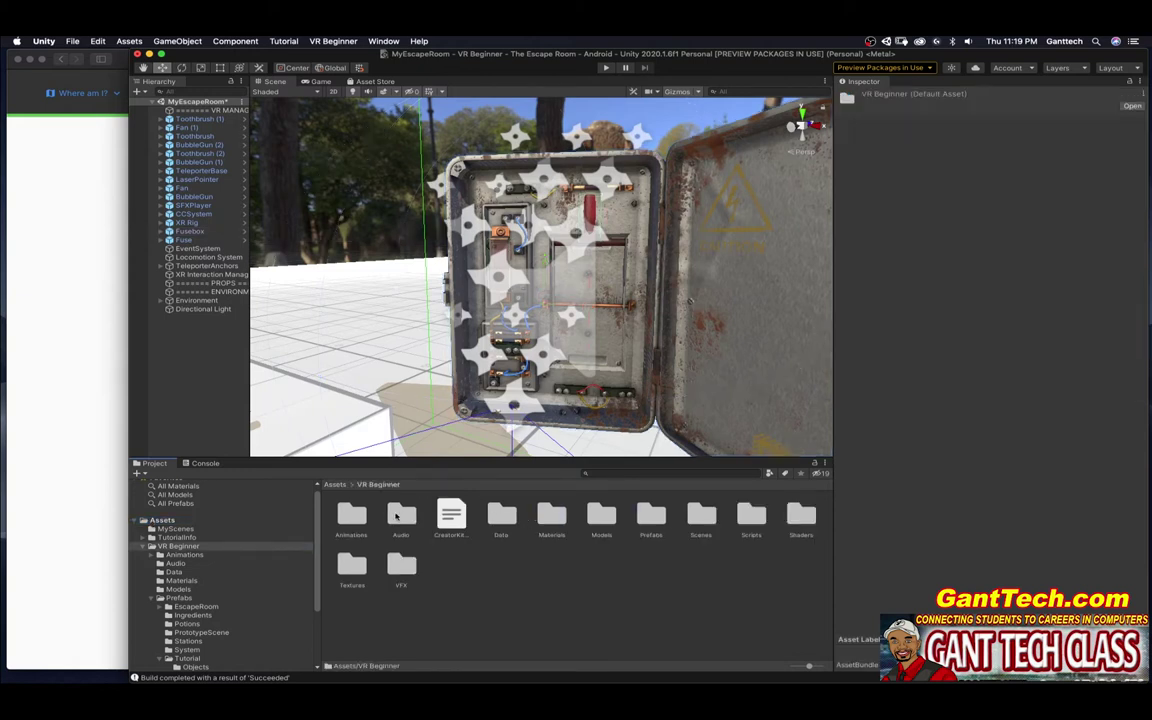
pyautogui.doubleClick(399, 515)
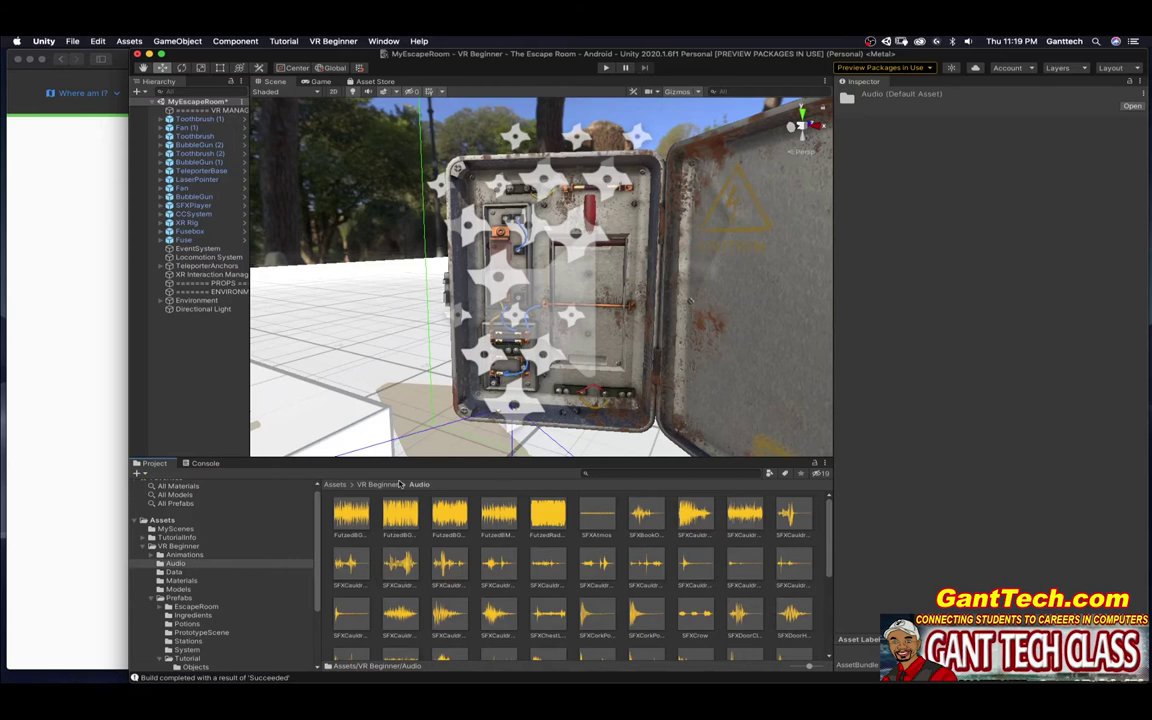
# Copy the clip name SFXDoorHumLoop from the tutorial and search the Unity project assets for it
pyautogui.click(110, 452)
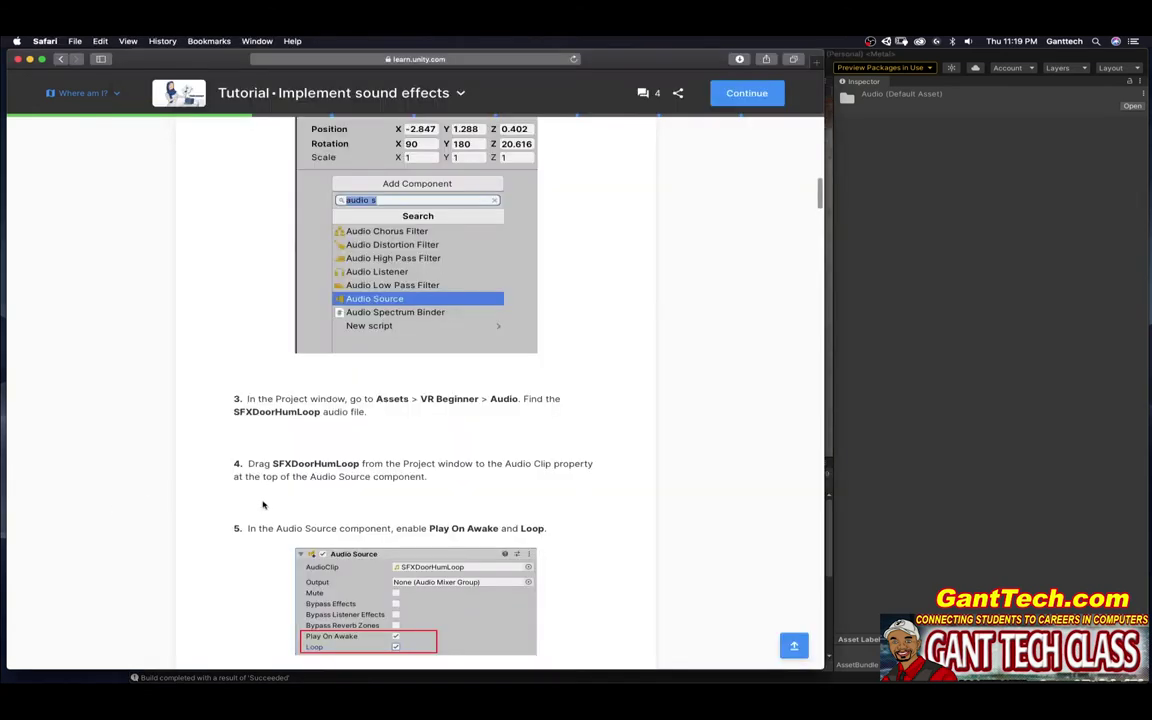
pyautogui.doubleClick(314, 463)
pyautogui.rightClick(314, 463)
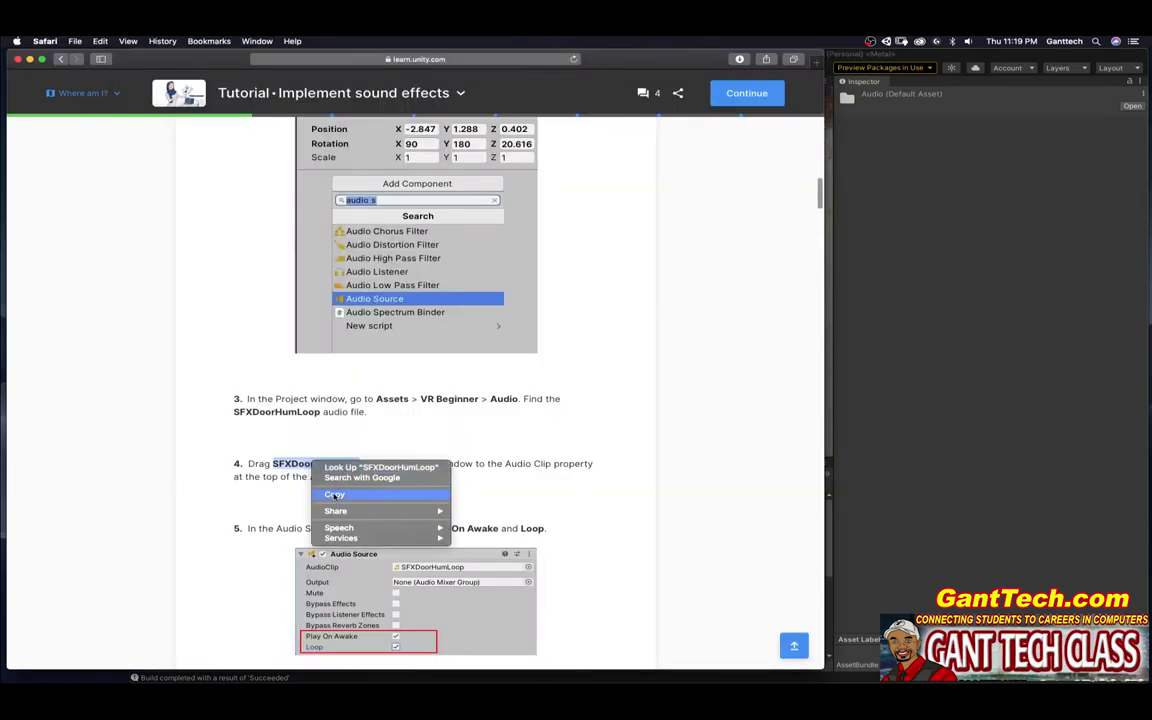
pyautogui.click(335, 496)
pyautogui.press('super+Tab')
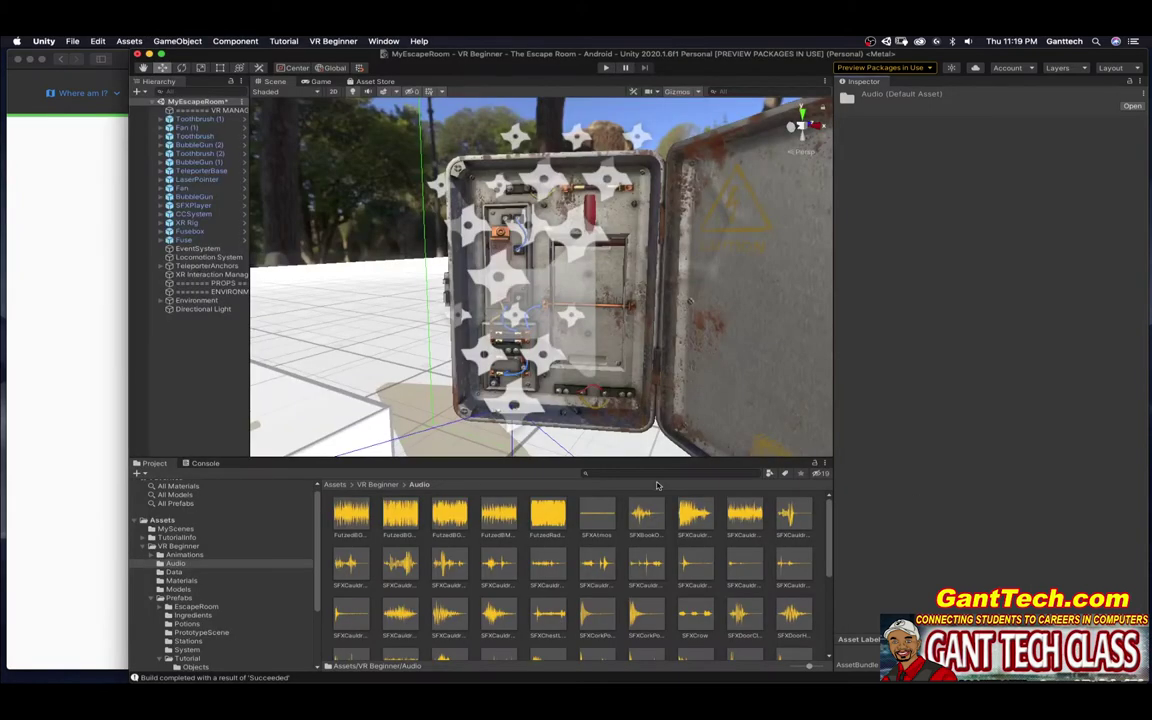
pyautogui.rightClick(635, 471)
pyautogui.click(648, 497)
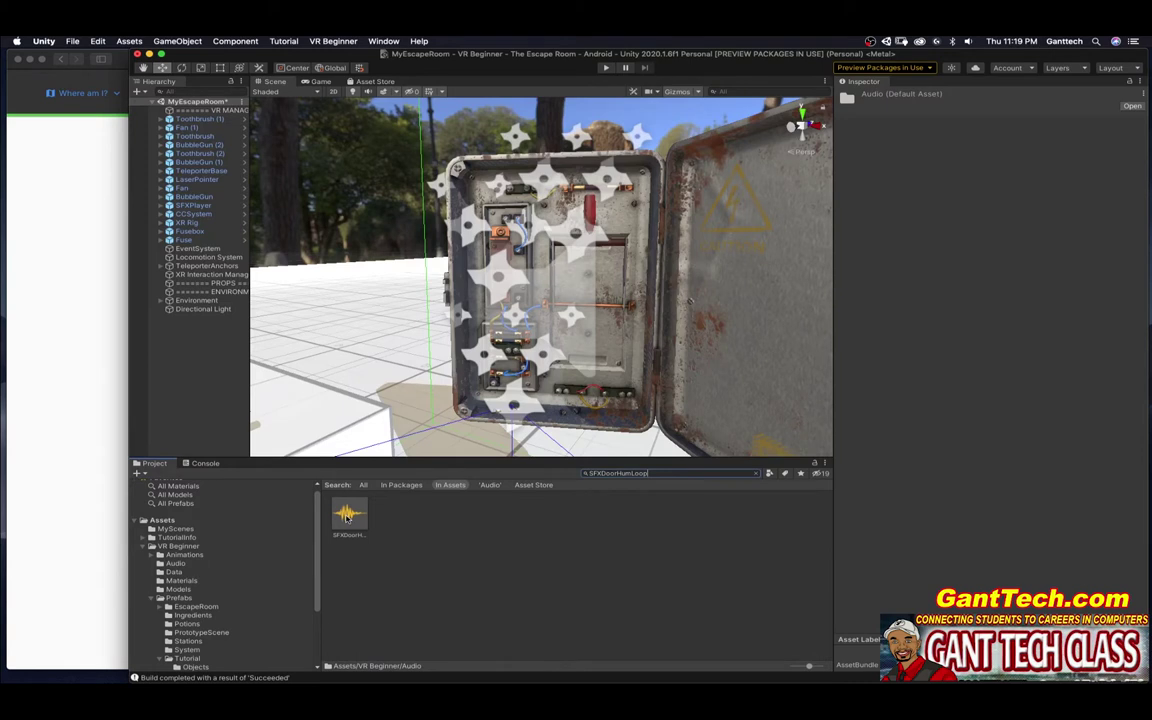
# Assign the SFXDoorHumLoop clip to the AudioClip property of the Fusebox's Audio Source
pyautogui.click(108, 530)
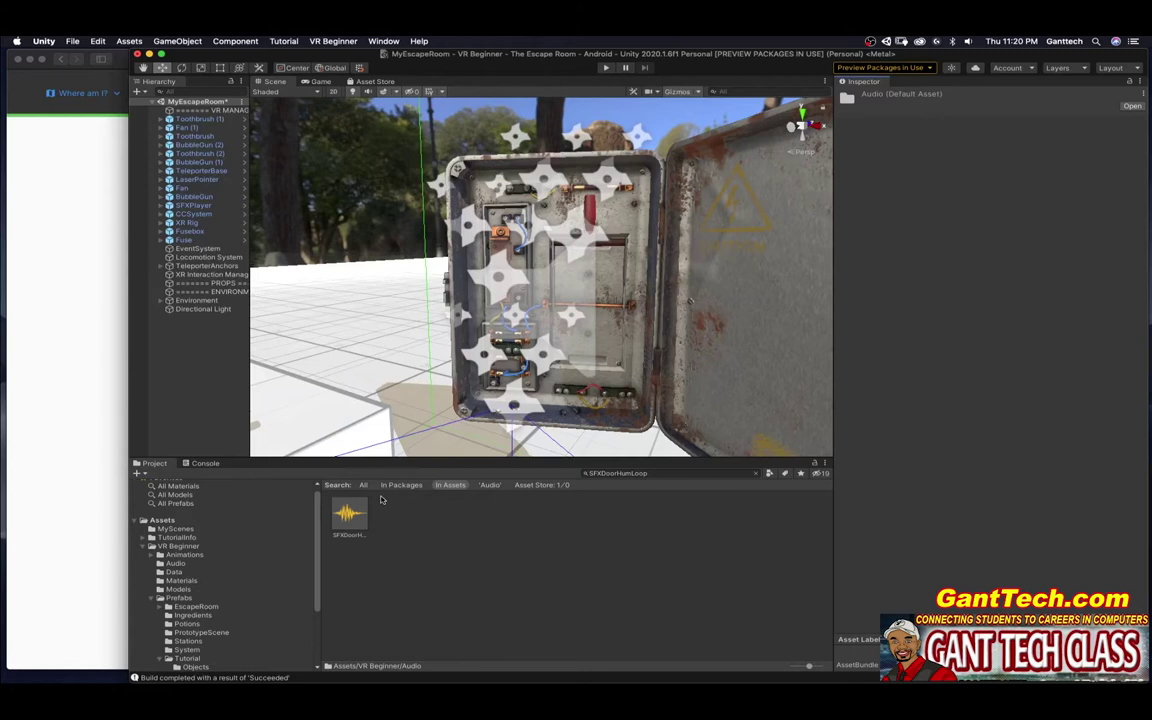
pyautogui.click(190, 231)
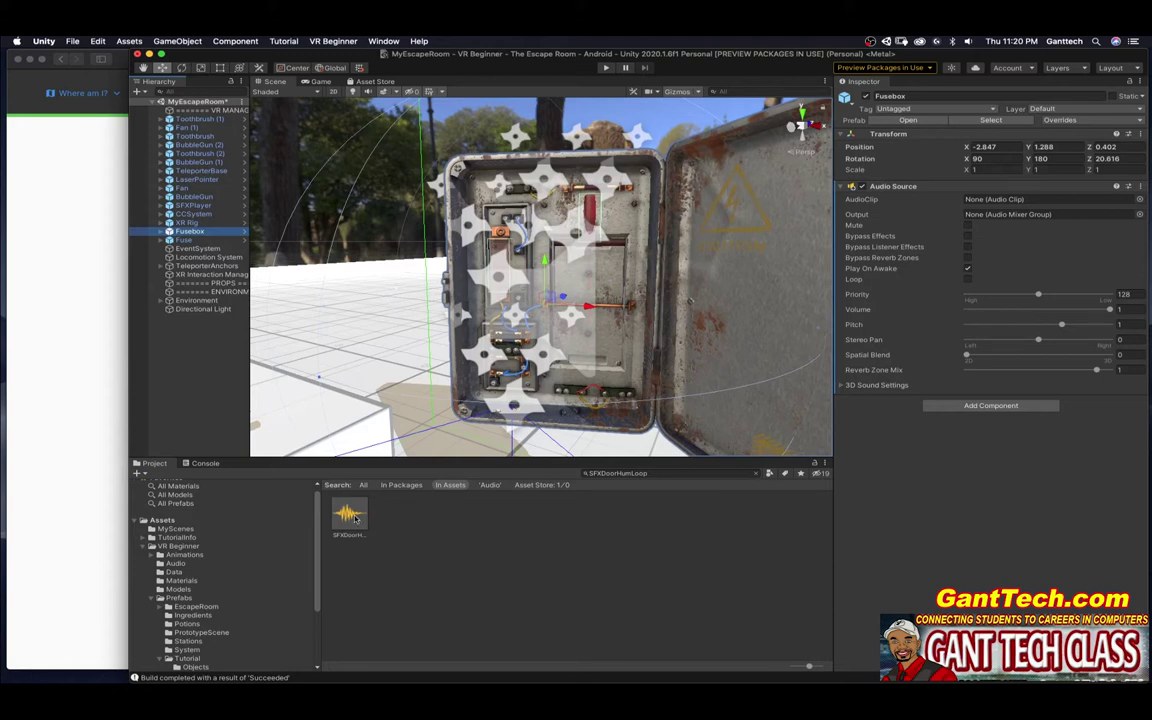
pyautogui.moveTo(344, 533); pyautogui.dragTo(987, 202)
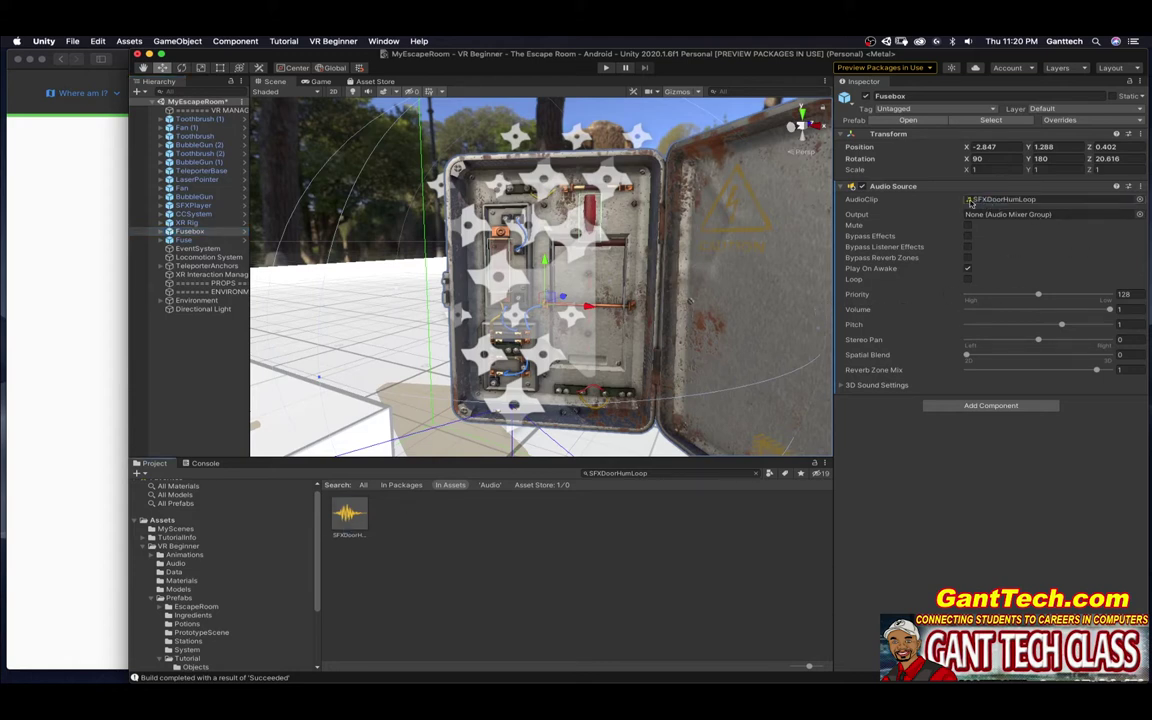
# Following the tutorial, enable Loop on the Fusebox's Audio Source and set its Spatial Blend to 1 (3D)
pyautogui.press('super+Tab')
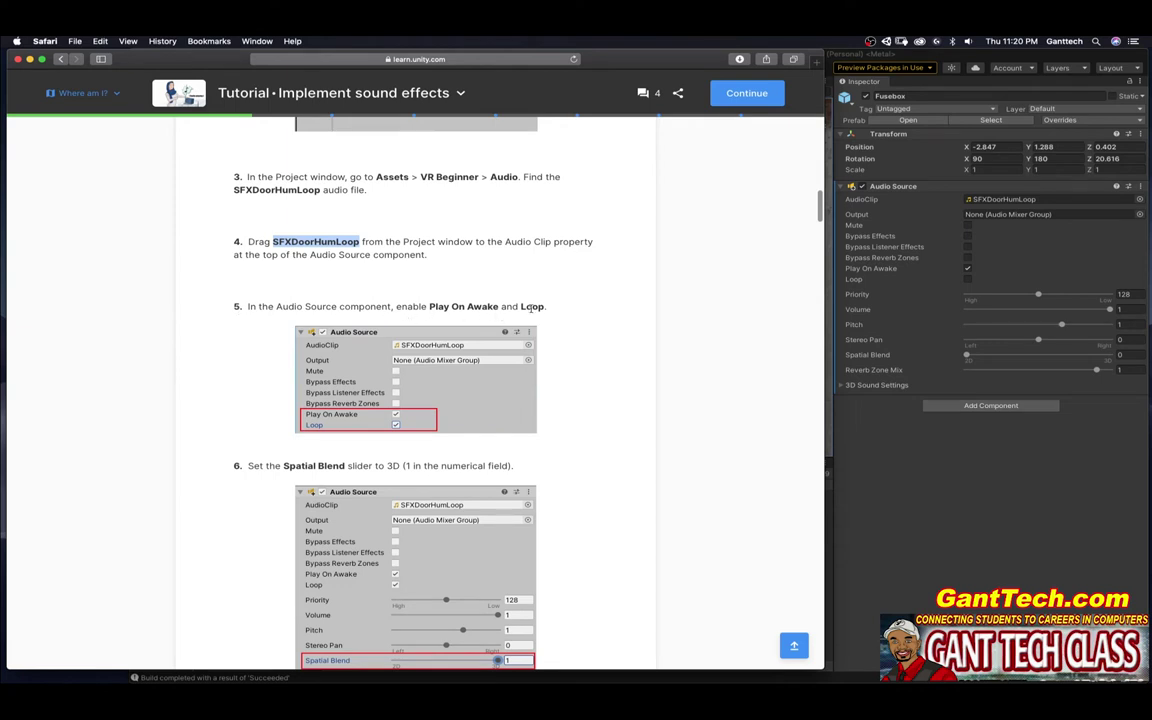
pyautogui.click(969, 282)
pyautogui.click(968, 281)
pyautogui.click(118, 366)
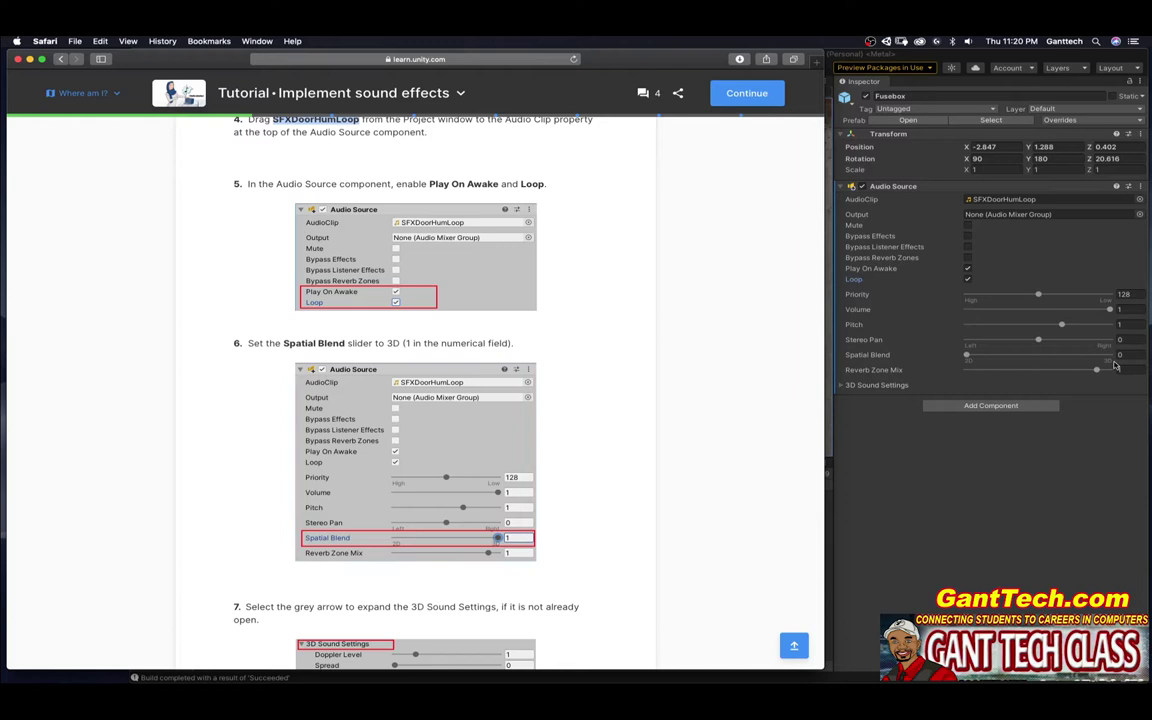
pyautogui.click(968, 357)
pyautogui.moveTo(967, 357); pyautogui.dragTo(1110, 355)
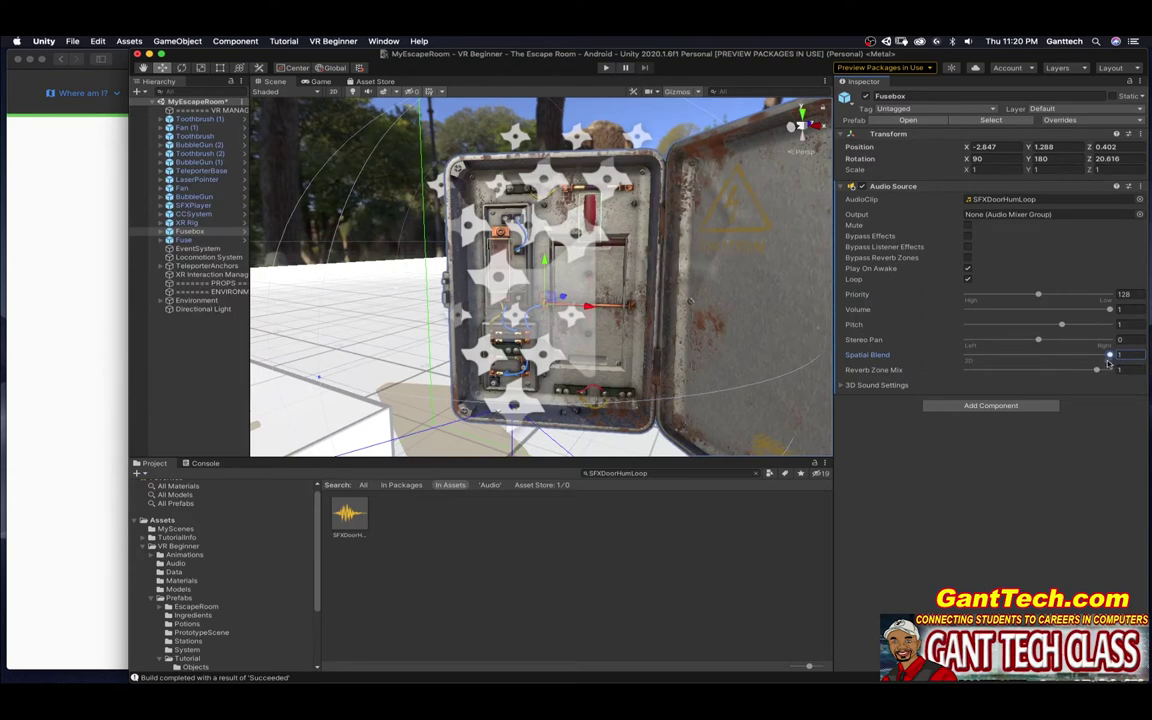
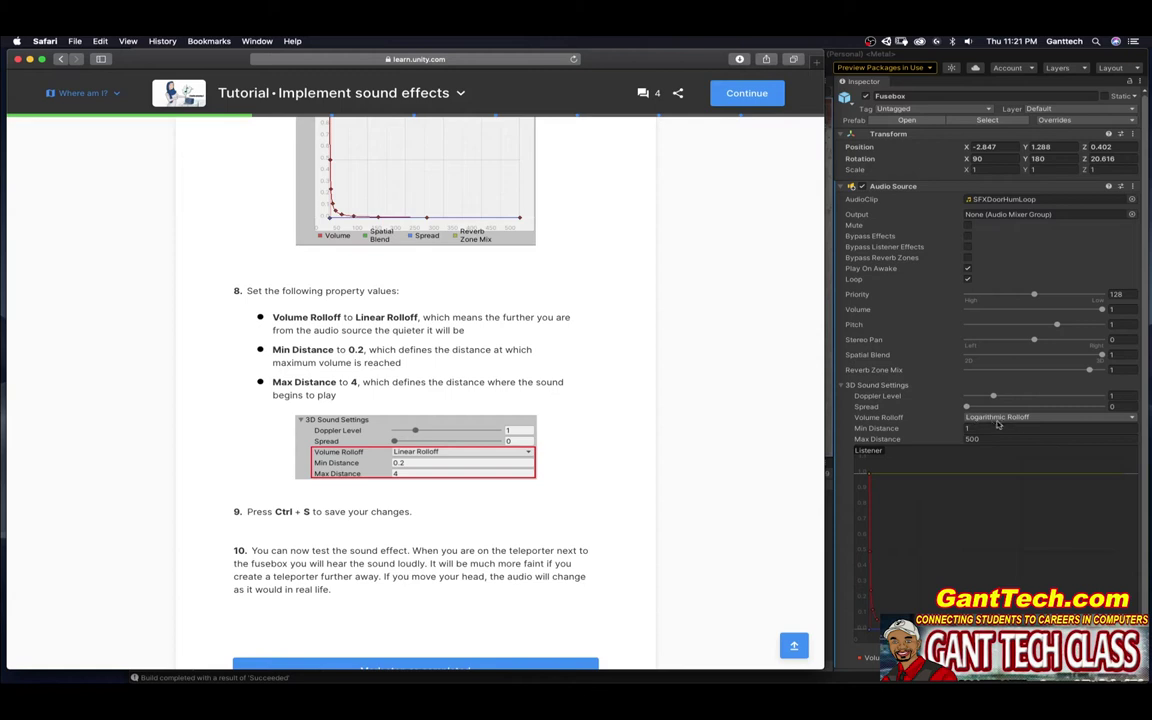
# In the Audio Source's 3D Sound Settings, set Volume Rolloff to Linear Rolloff and Min Distance to 0.2
pyautogui.click(1000, 417)
pyautogui.click(1000, 426)
pyautogui.press('super+Tab')
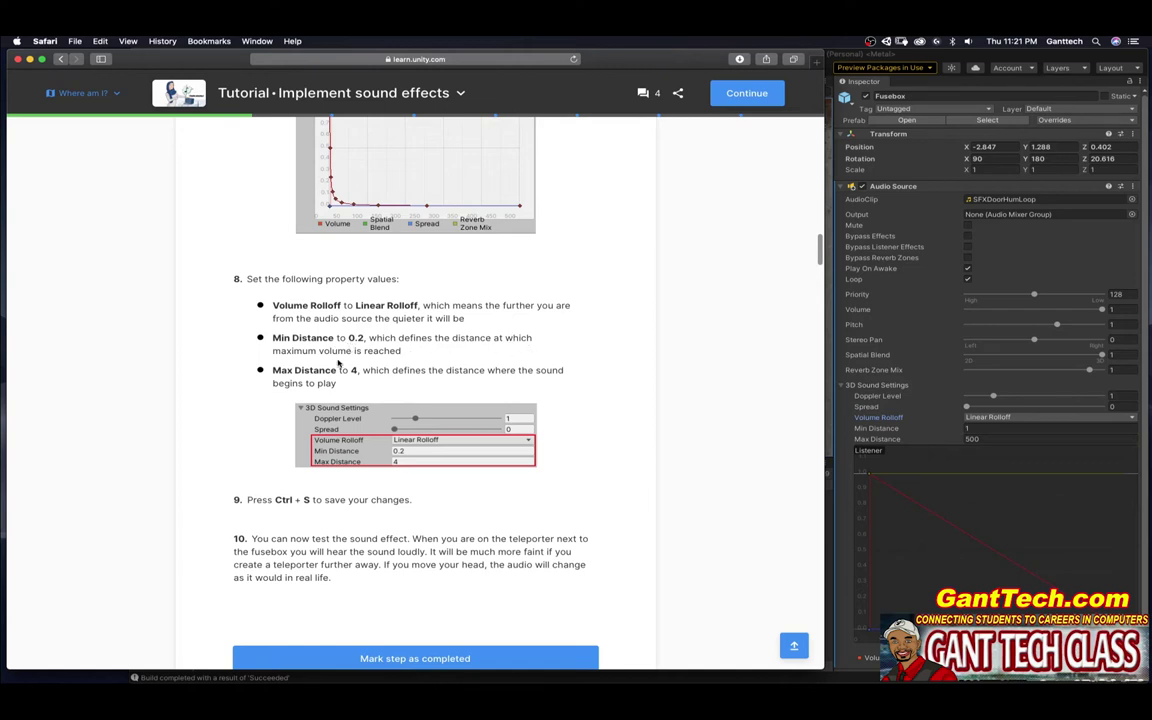
pyautogui.click(978, 429)
pyautogui.press('BackSpace')
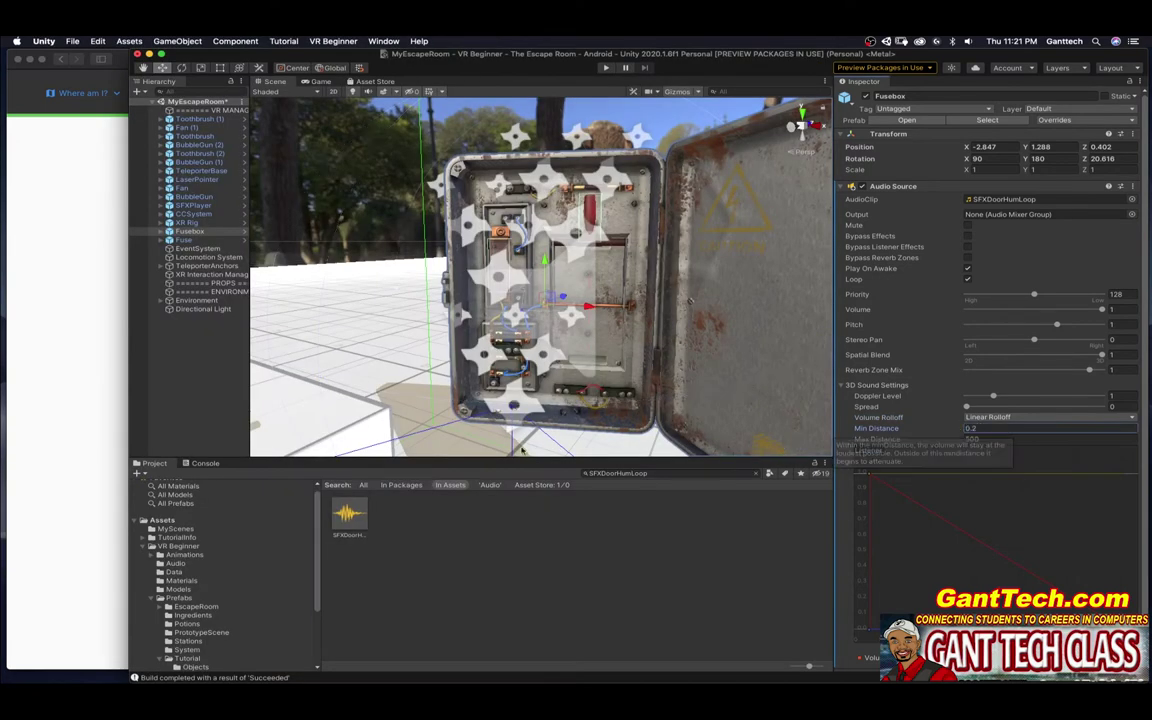
# Set the Audio Source's Max Distance to 4 and return to the tutorial page in the browser
pyautogui.click(37, 386)
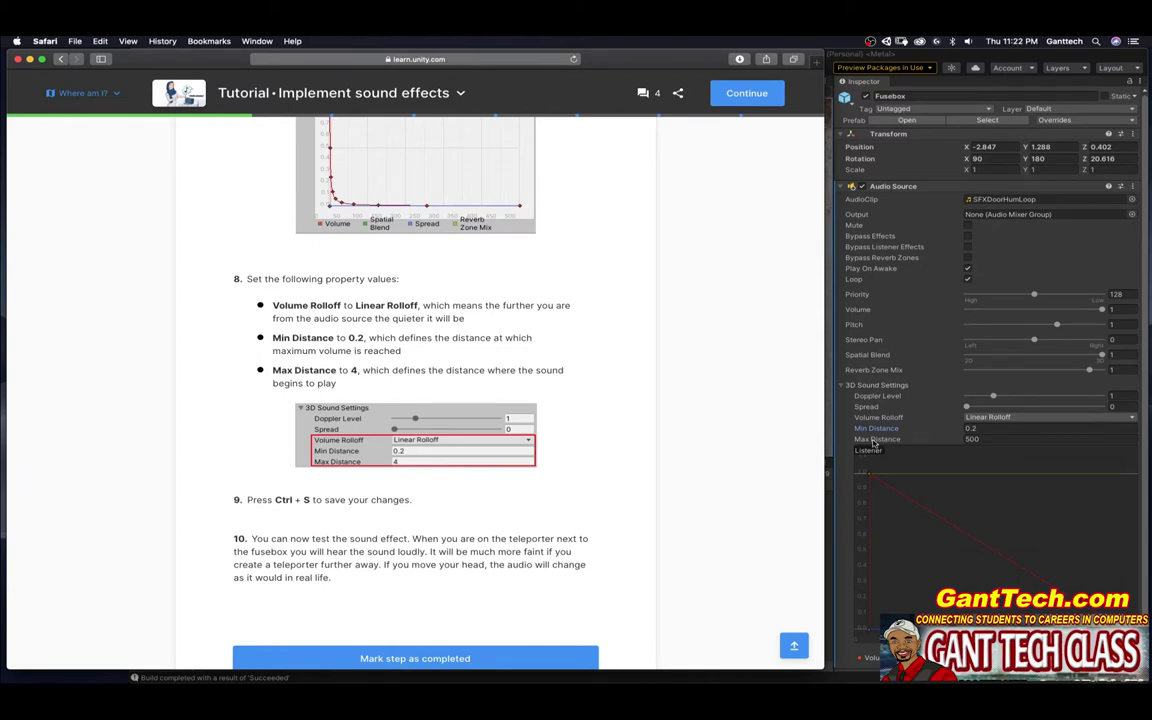
pyautogui.click(982, 439)
pyautogui.write('4')
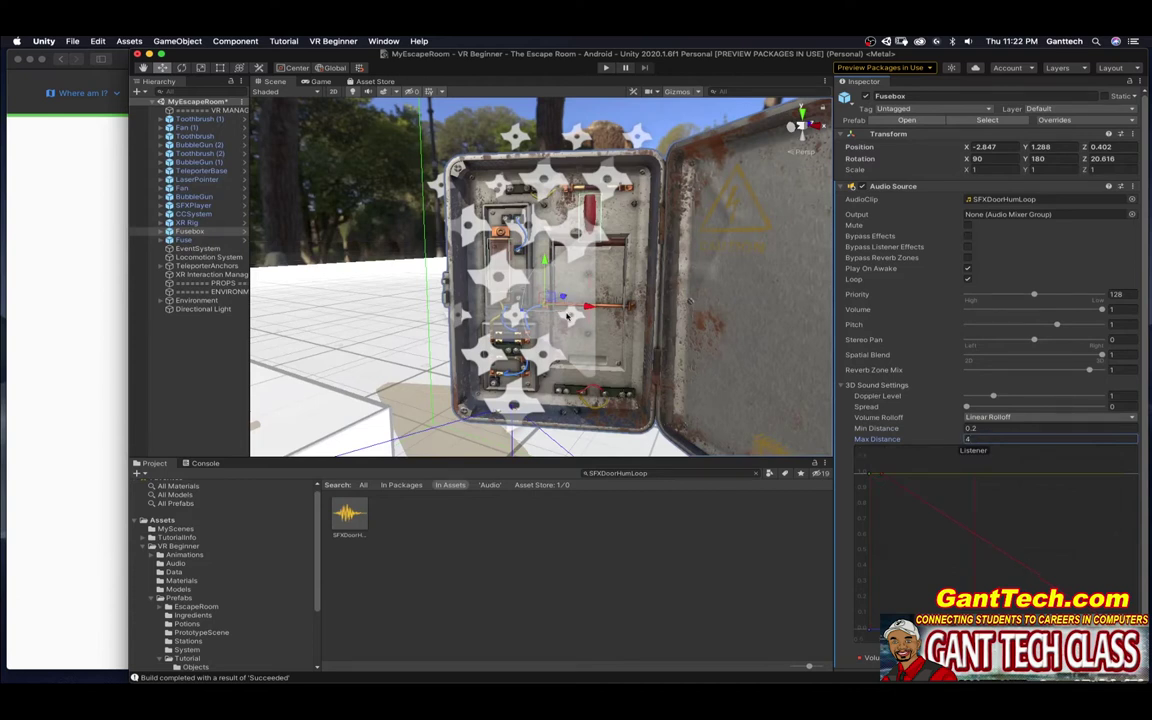
pyautogui.press('super+Tab')
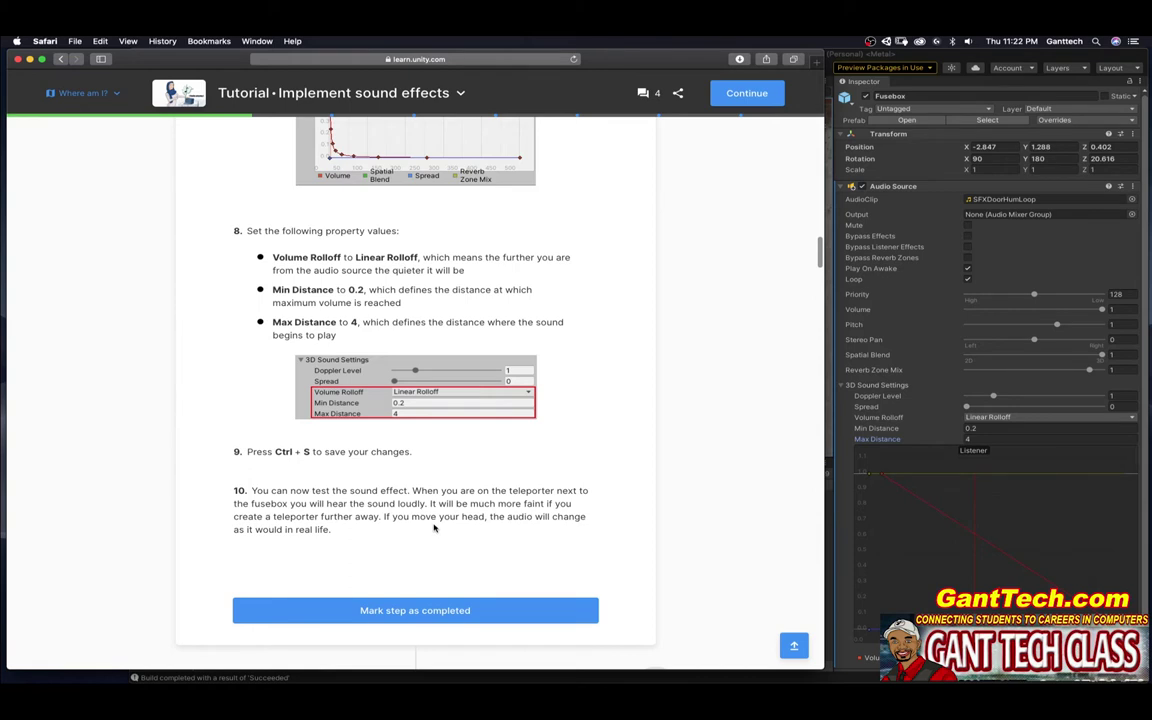
# Switch to Unity and search the project assets for "telepo"
pyautogui.press('super+Tab')
pyautogui.click(662, 473)
pyautogui.write('telep')
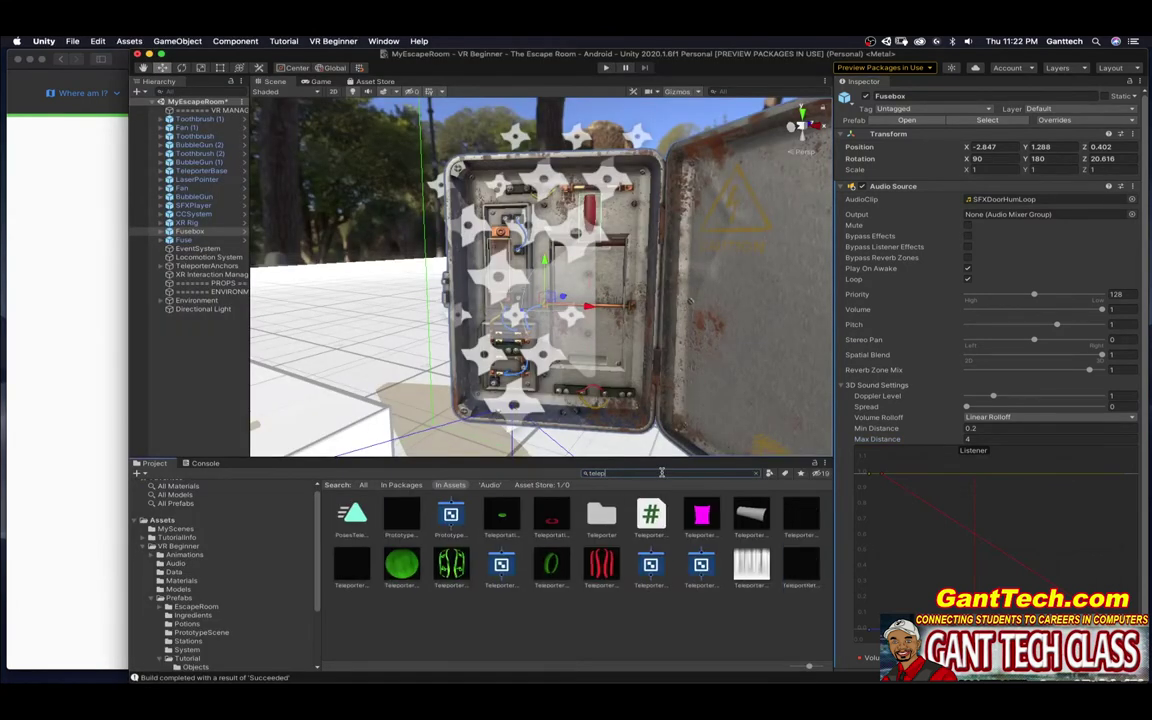
pyautogui.write('ort')
pyautogui.press('BackSpace')
pyautogui.press('BackSpace')
# Duplicate TeleporterBase and move the copy along the Z axis to about 5.18, away from the fusebox
pyautogui.click(180, 171)
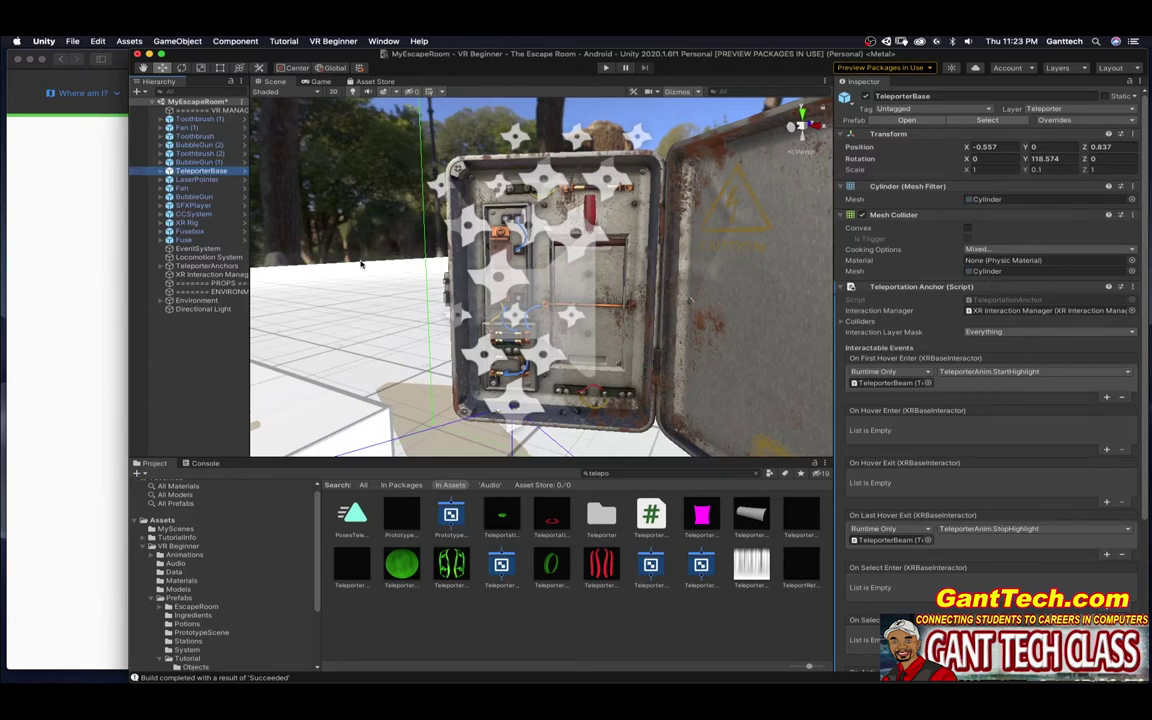
pyautogui.press('f')
pyautogui.moveTo(484, 245); pyautogui.dragTo(580, 380, button='right')
pyautogui.rightClick(174, 171)
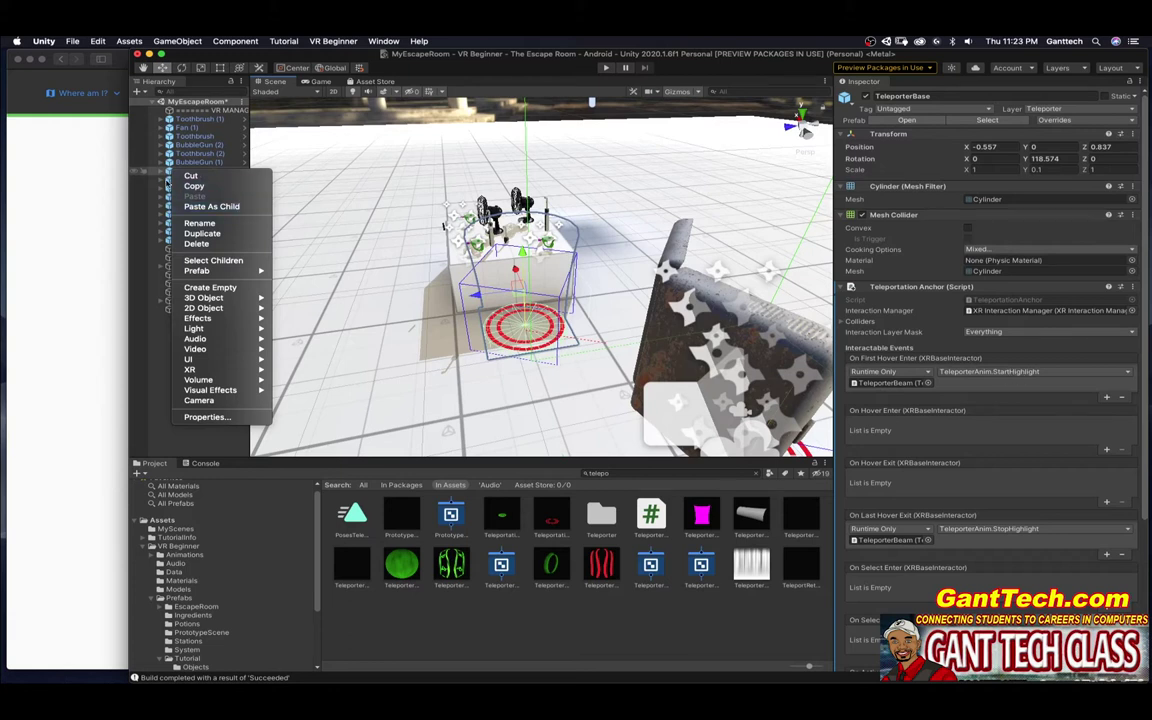
pyautogui.click(170, 172)
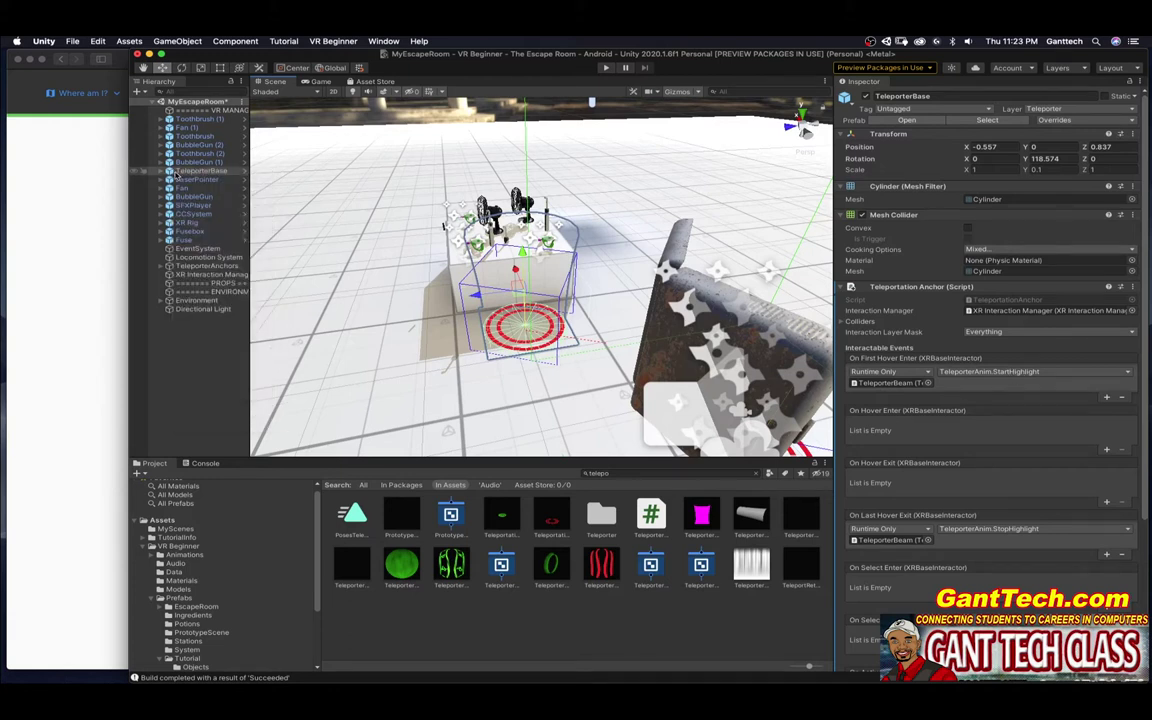
pyautogui.rightClick(175, 170)
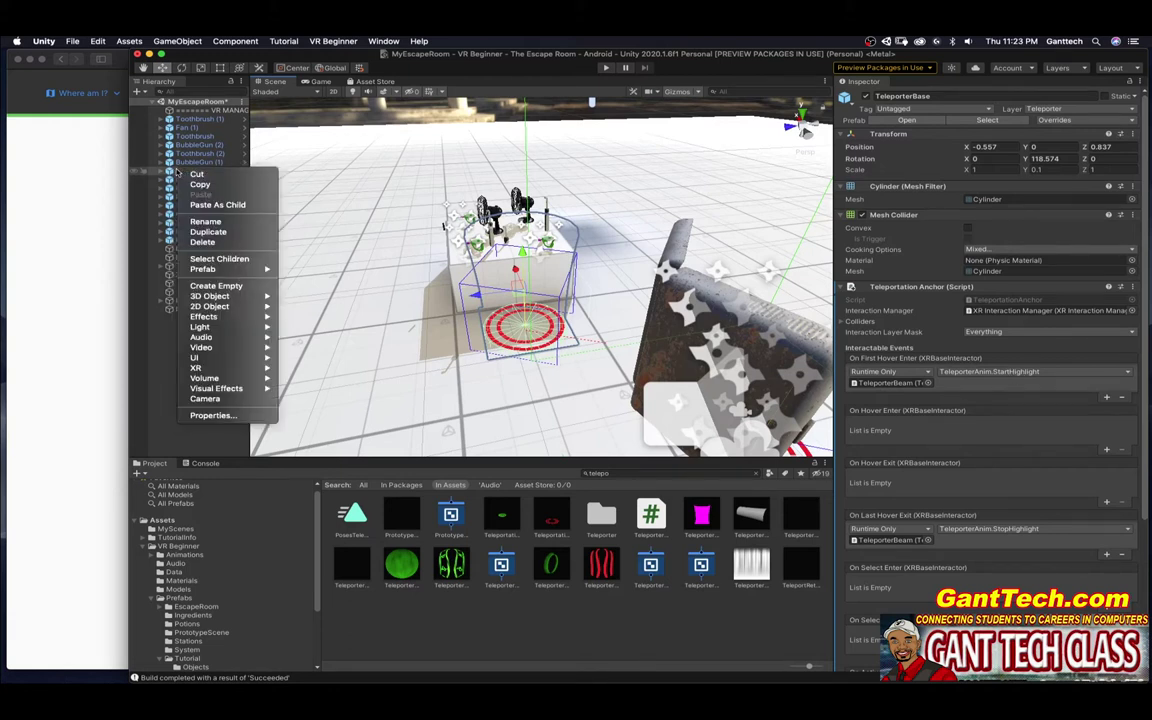
pyautogui.click(208, 232)
pyautogui.moveTo(432, 265); pyautogui.dragTo(289, 291)
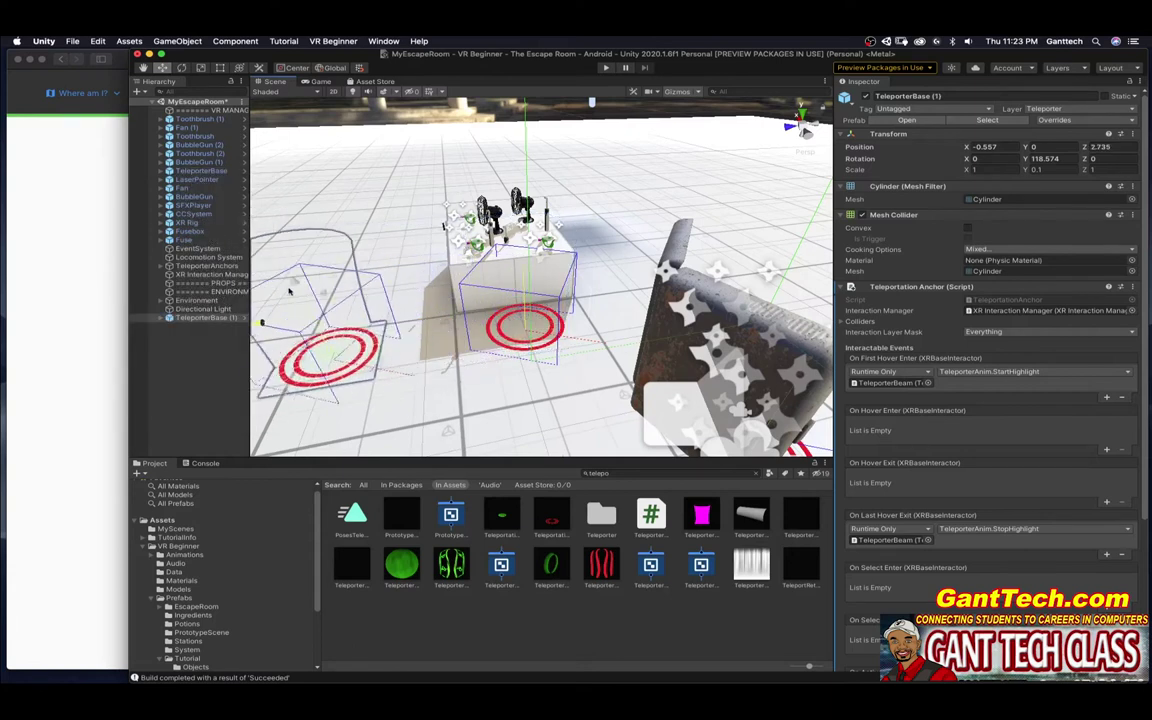
pyautogui.moveTo(289, 291); pyautogui.dragTo(278, 293)
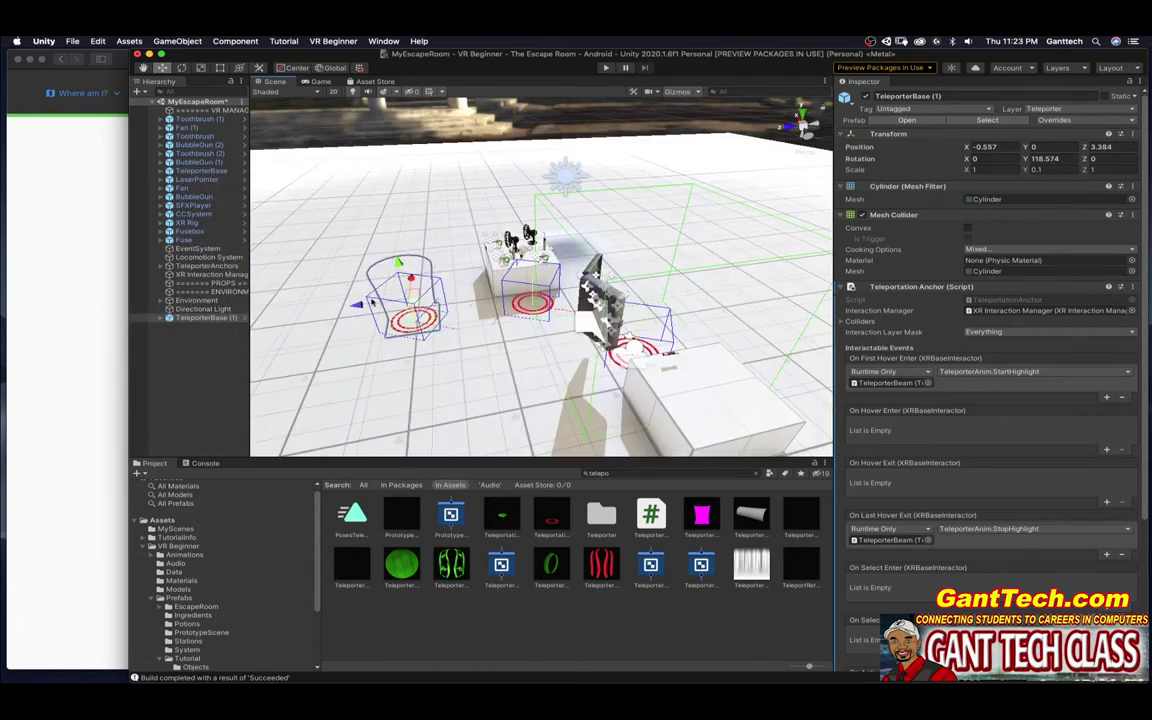
pyautogui.moveTo(400, 288); pyautogui.dragTo(300, 288)
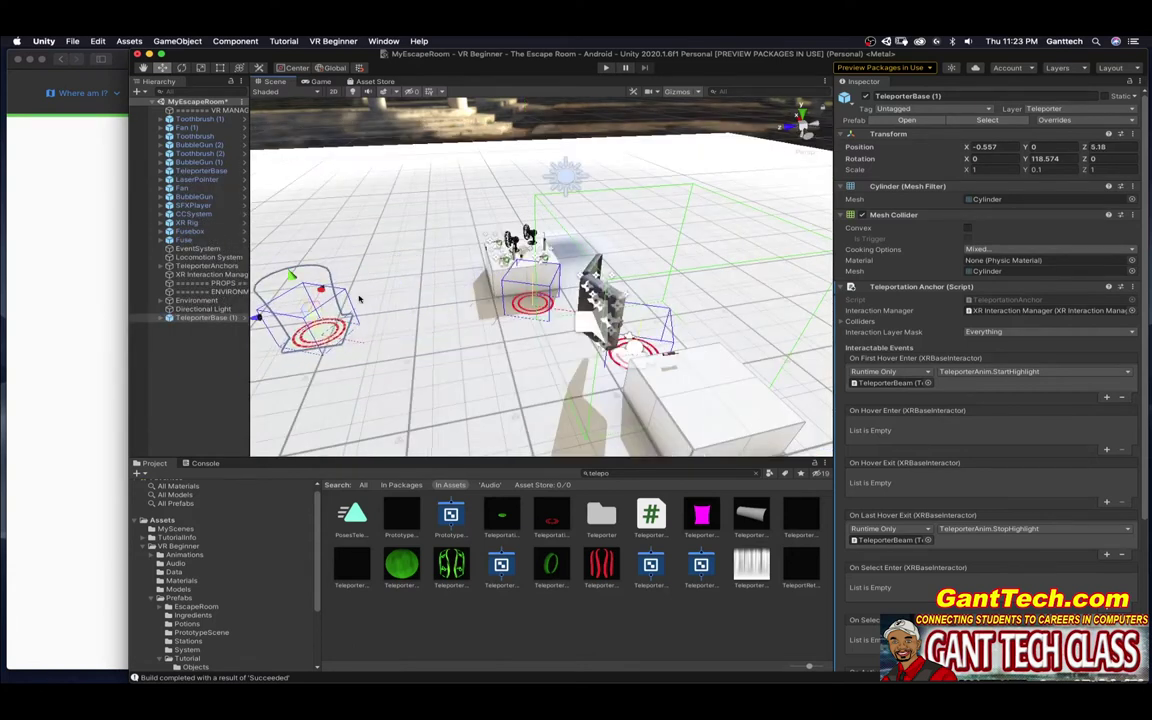
# Duplicate TeleporterBase (1) and move the copy to about X 2.37, Z 1.04, behind the table with the fans
pyautogui.press('f')
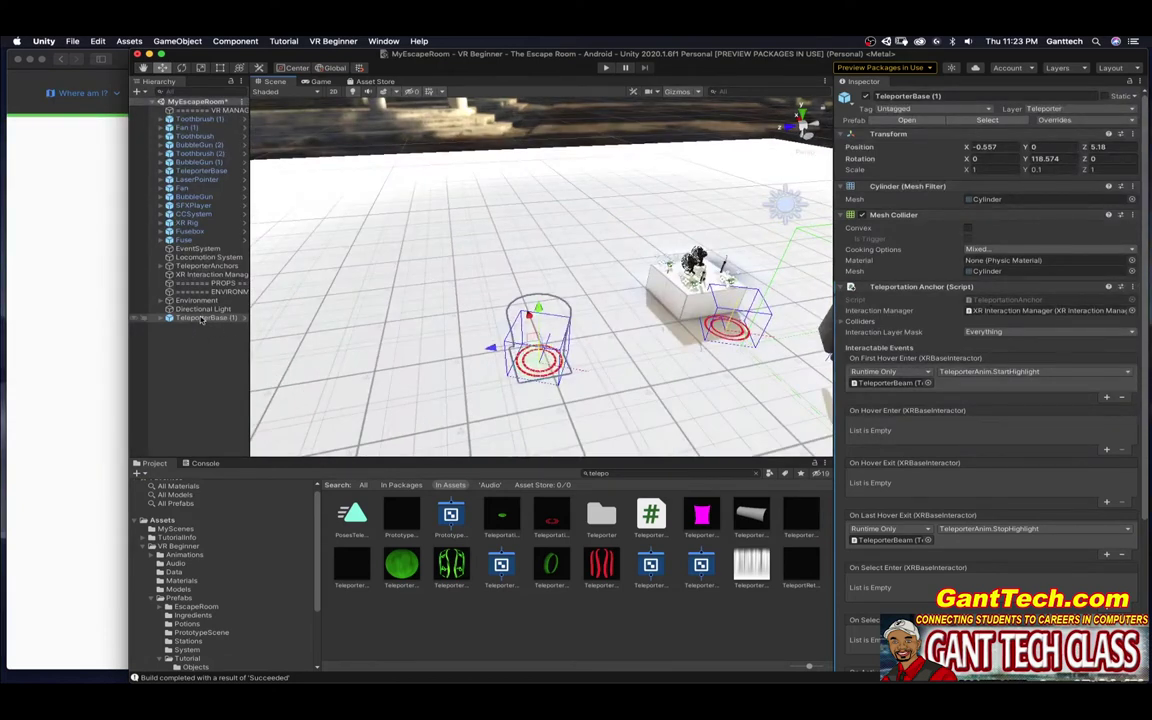
pyautogui.rightClick(196, 318)
pyautogui.click(175, 323)
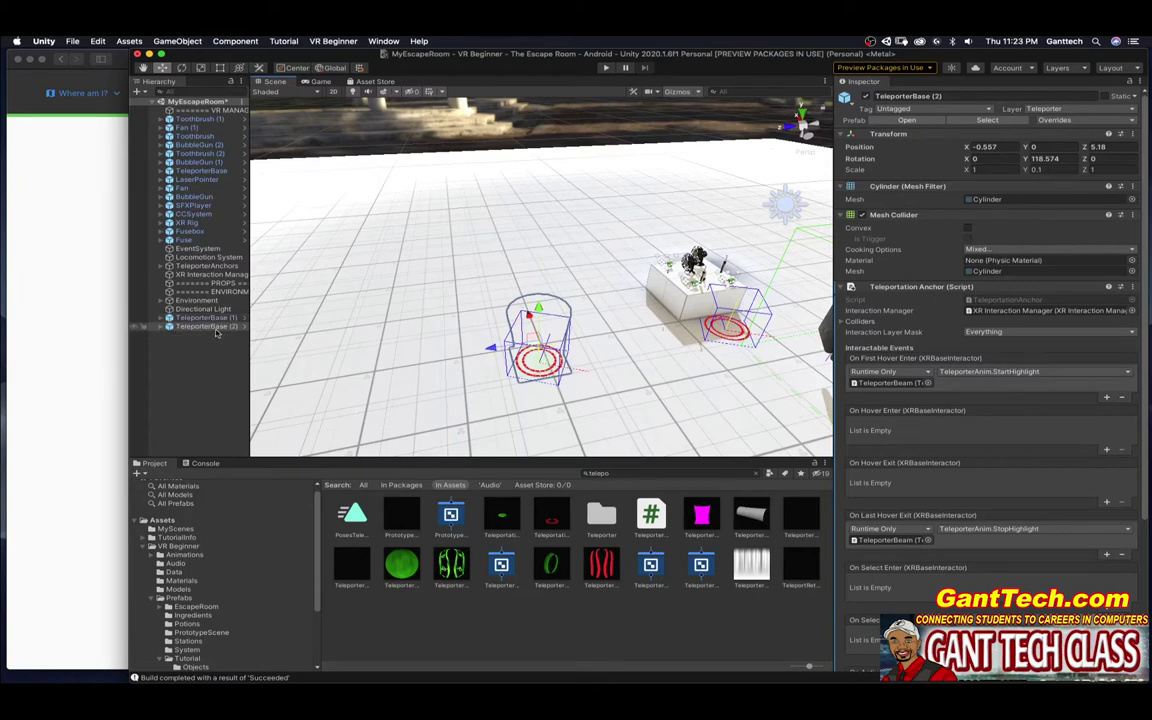
pyautogui.press('super+d')
pyautogui.moveTo(535, 342); pyautogui.dragTo(608, 238)
# Duplicate TeleporterBase (2) and move the copy to the far side of the fusebox at about X -1.38, Z -7.07
pyautogui.keyDown('alt'); pyautogui.moveTo(808, 318); pyautogui.dragTo(490, 333); pyautogui.keyUp('alt')
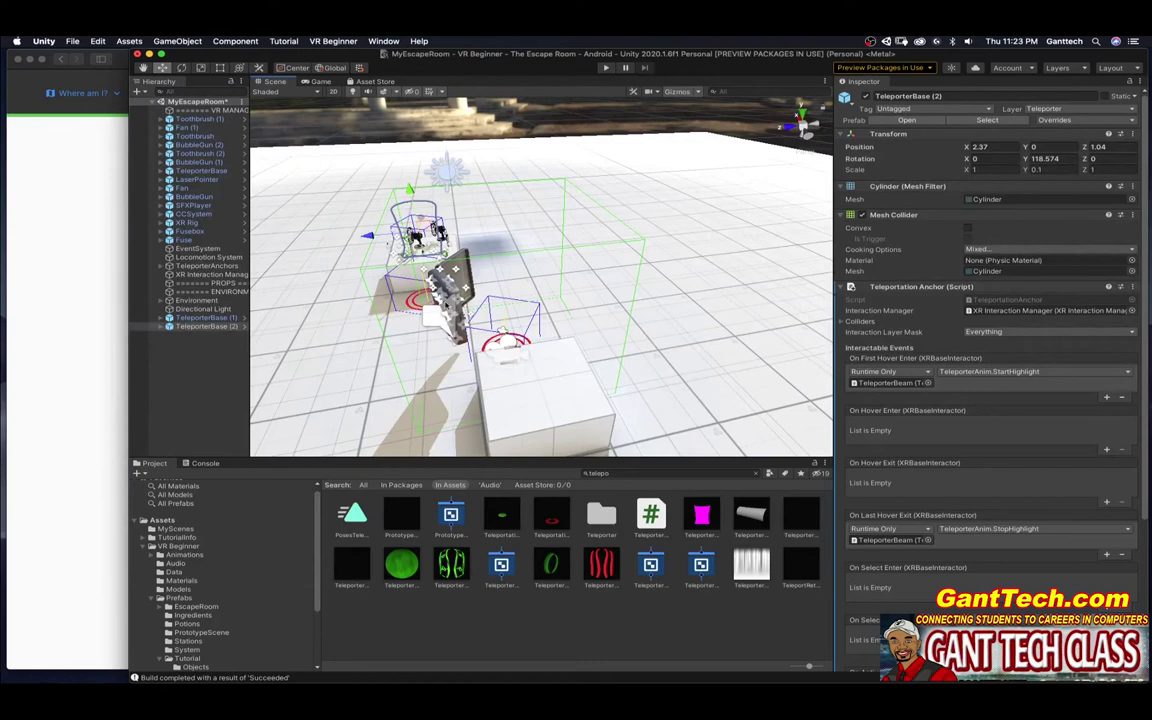
pyautogui.press('super+d')
pyautogui.moveTo(408, 245); pyautogui.dragTo(601, 267)
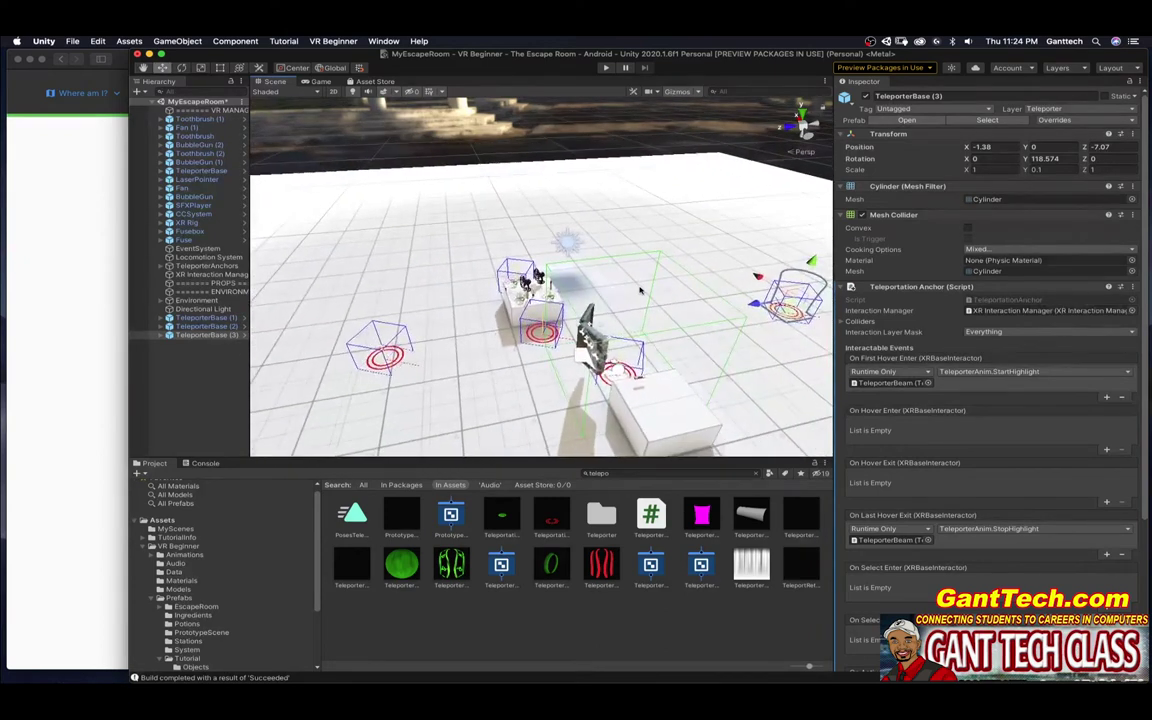
# Switch to the browser tutorial, mark the Fusebox sound step as completed and read section 5 on closed captions in VR
pyautogui.press('super+Tab')
pyautogui.click(406, 454)
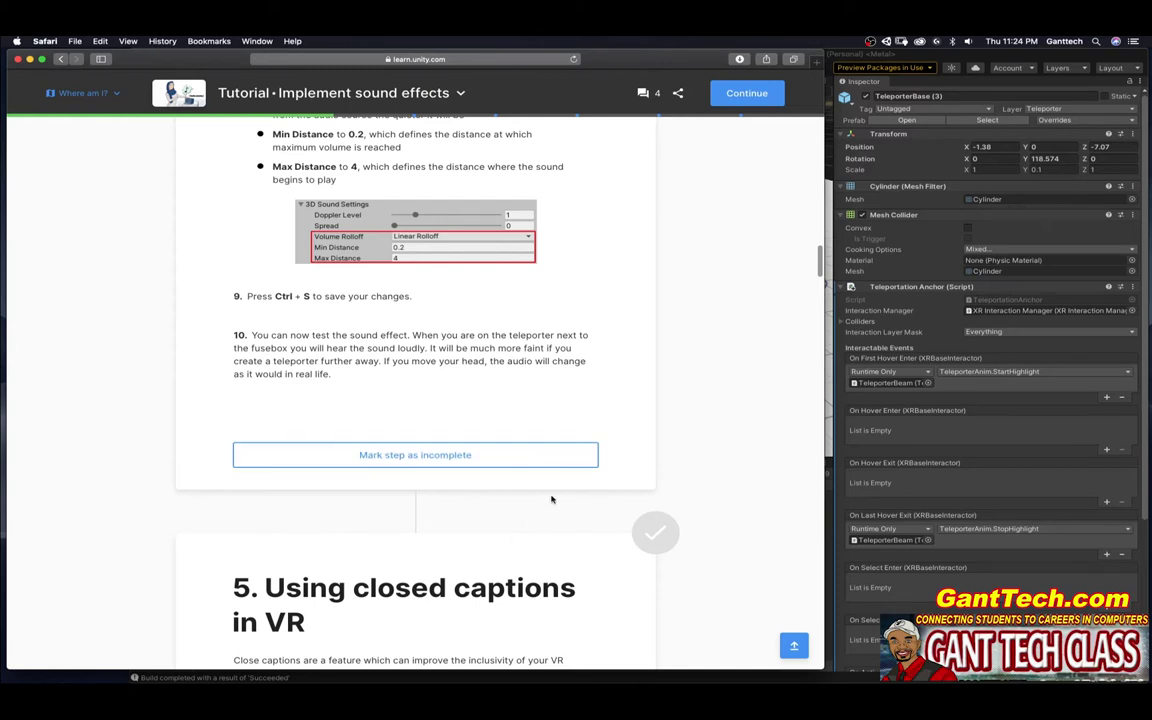
pyautogui.scroll(-5, 393, 458)
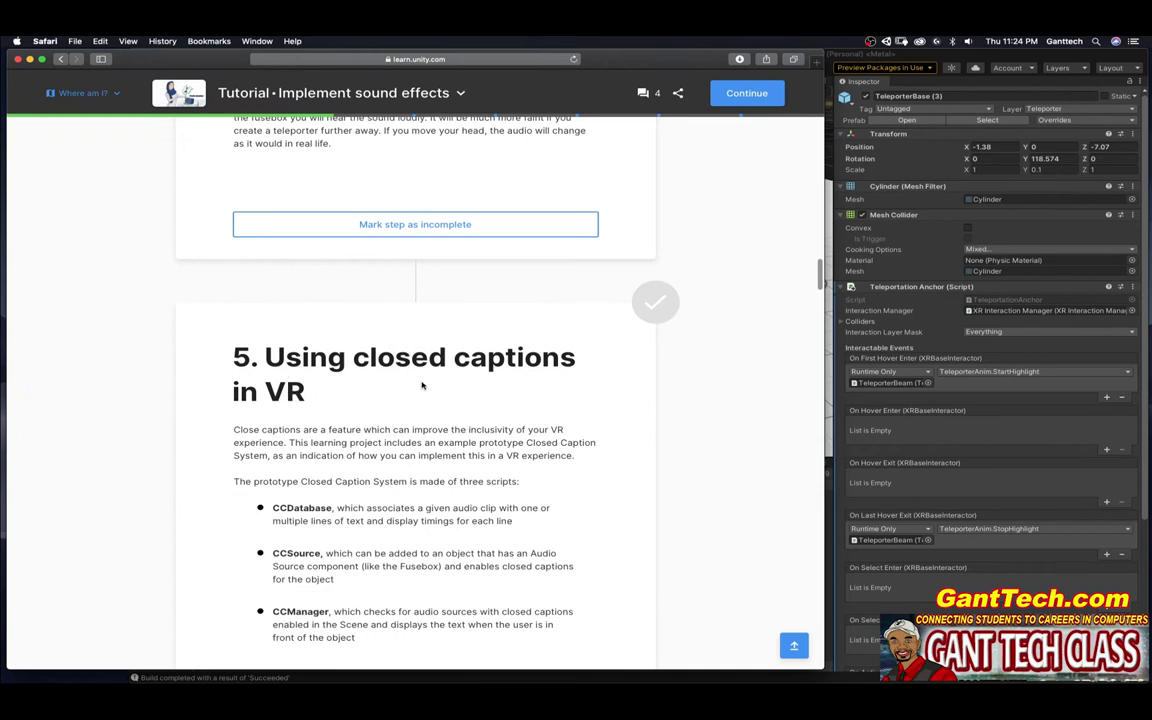
pyautogui.scroll(-2, 307, 378)
pyautogui.scroll(-1, 307, 378)
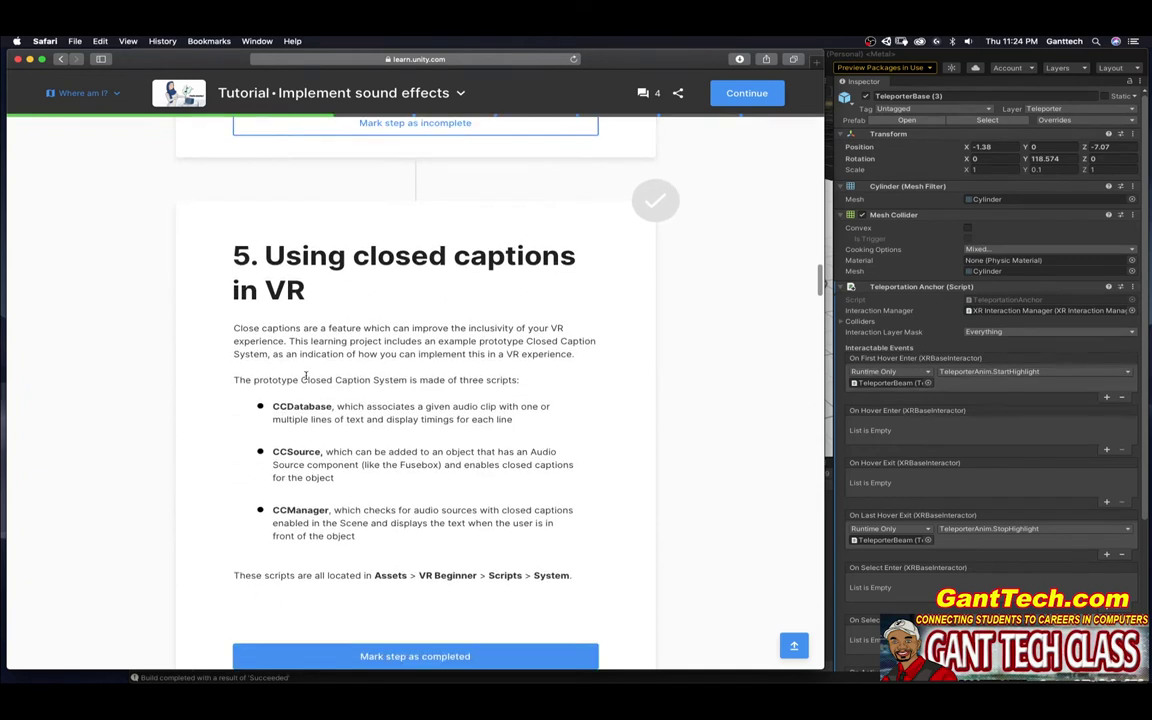
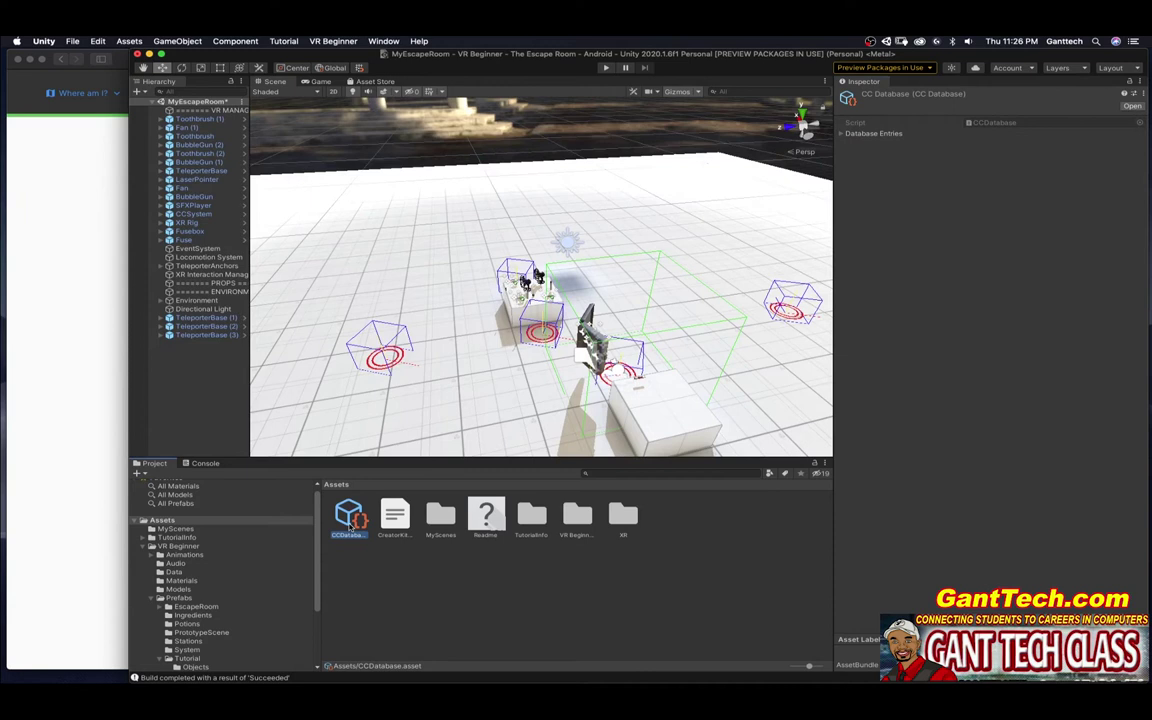
# Rename the new CC Database asset in the Assets folder to TutorialCCDatabase
pyautogui.write('Tutorial')
pyautogui.press('Return')
pyautogui.rightClick(489, 540)
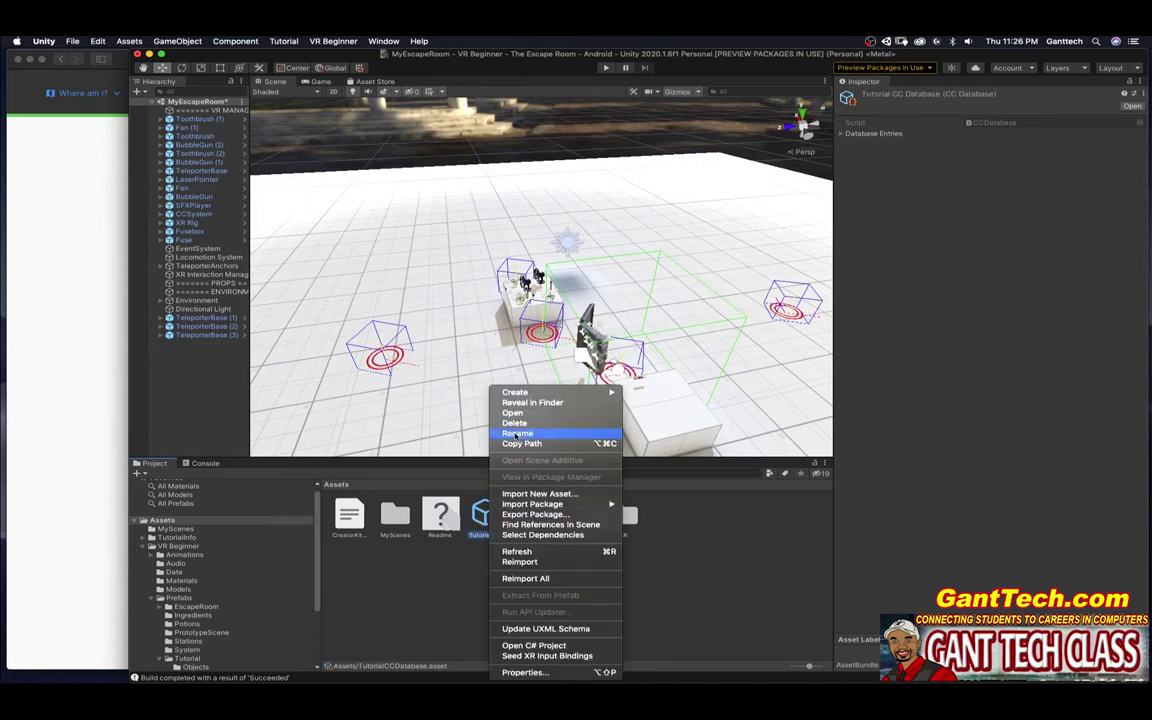
pyautogui.click(428, 593)
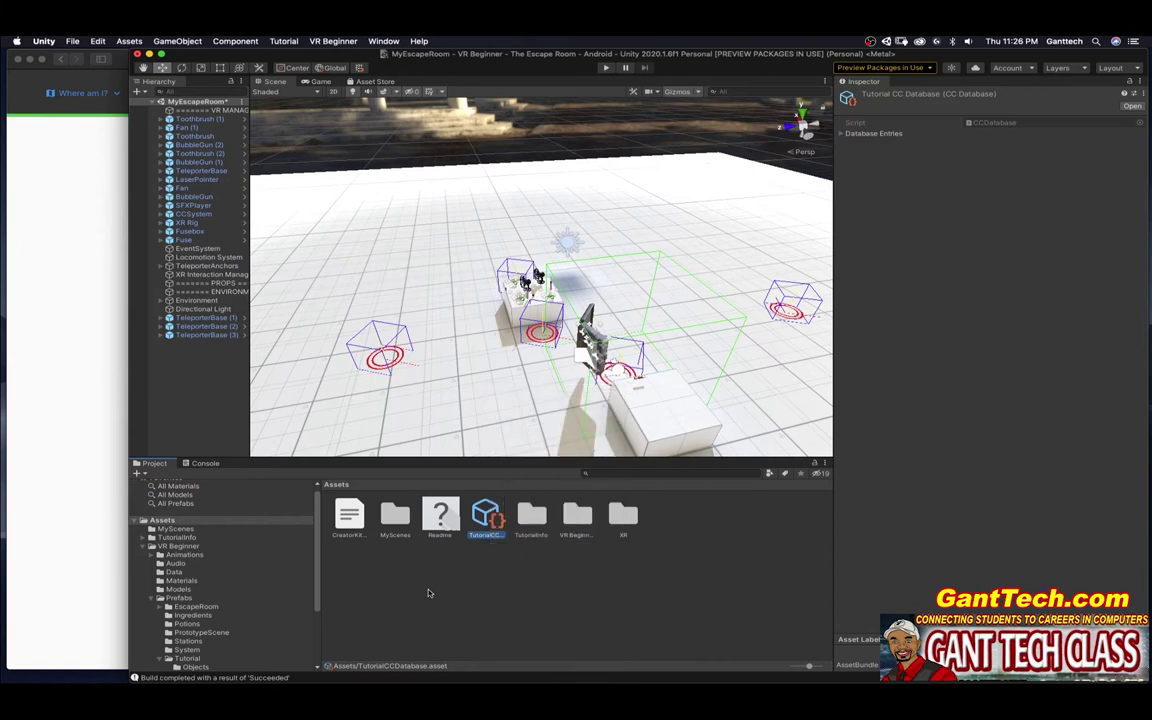
# Check the next tutorial instruction, then open TutorialCCDatabase in the CCDatabaseEditor and place its window over the Inspector
pyautogui.click(88, 477)
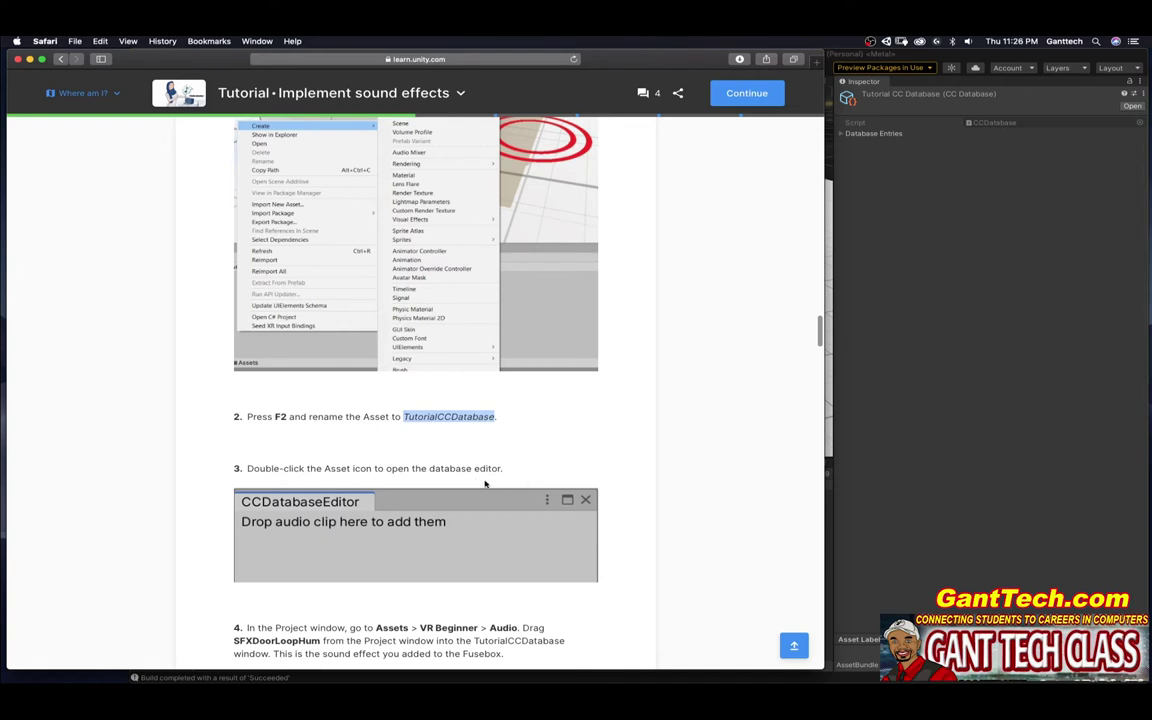
pyautogui.click(832, 475)
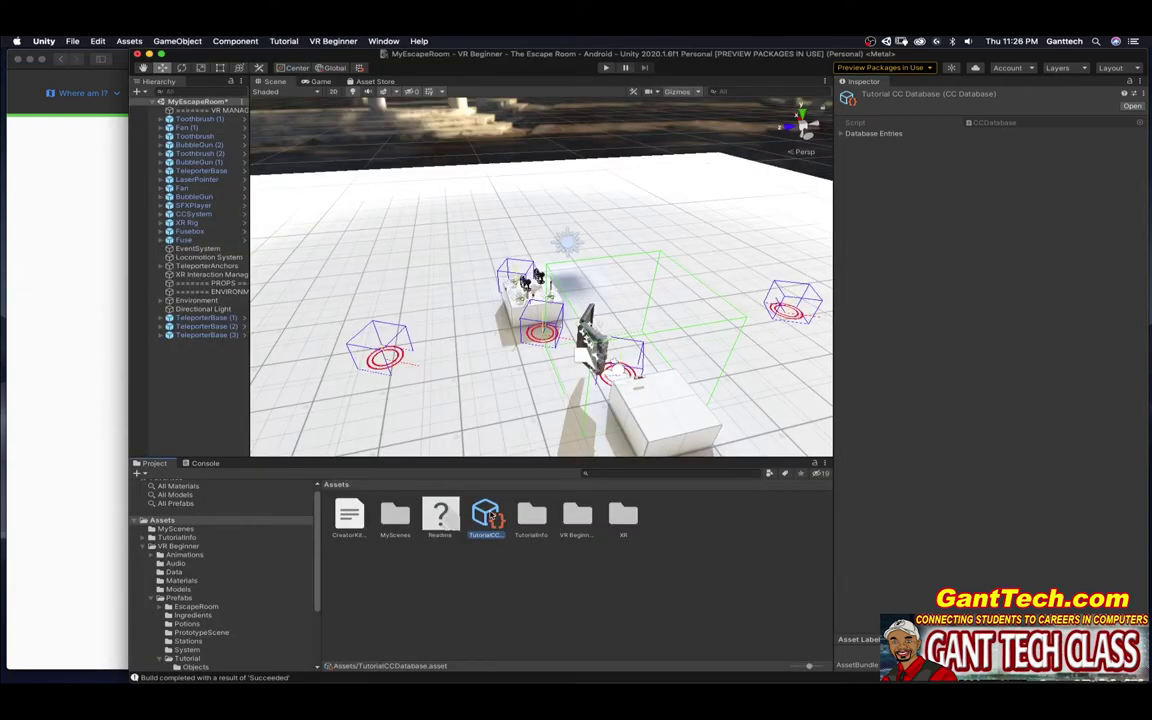
pyautogui.doubleClick(486, 515)
pyautogui.moveTo(975, 150); pyautogui.dragTo(1001, 150)
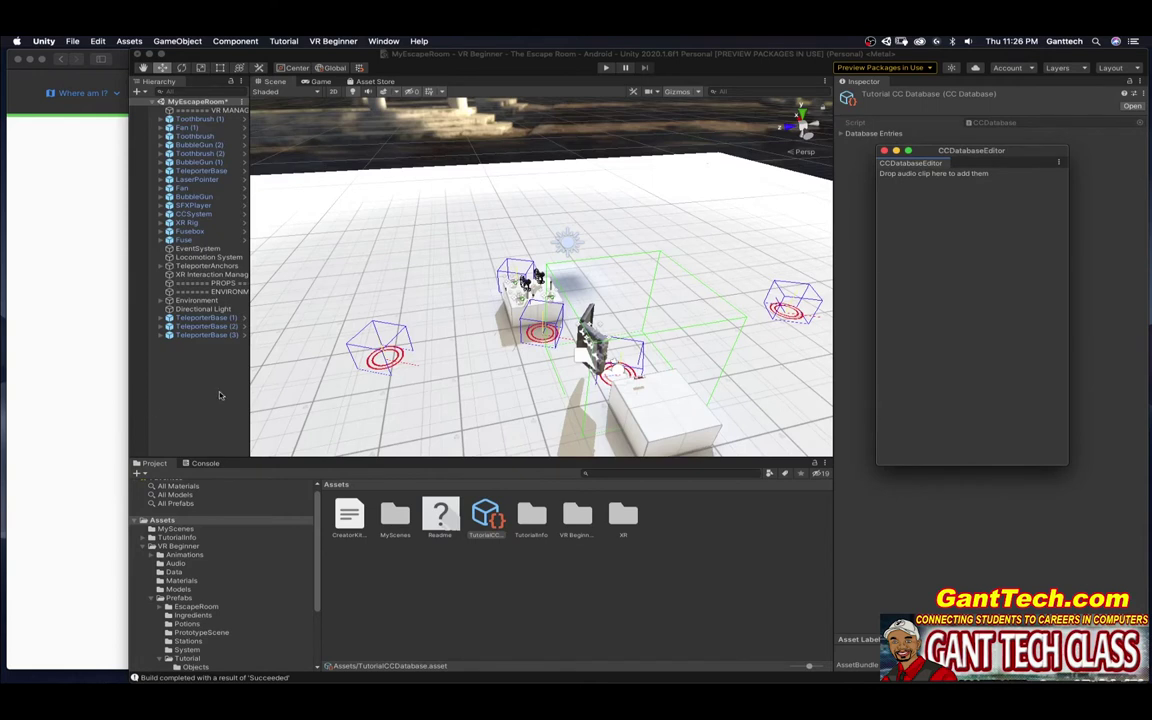
# Return to the browser tutorial and copy the clip name SFXDoorLoopHum from instruction 4
pyautogui.press('super+Tab')
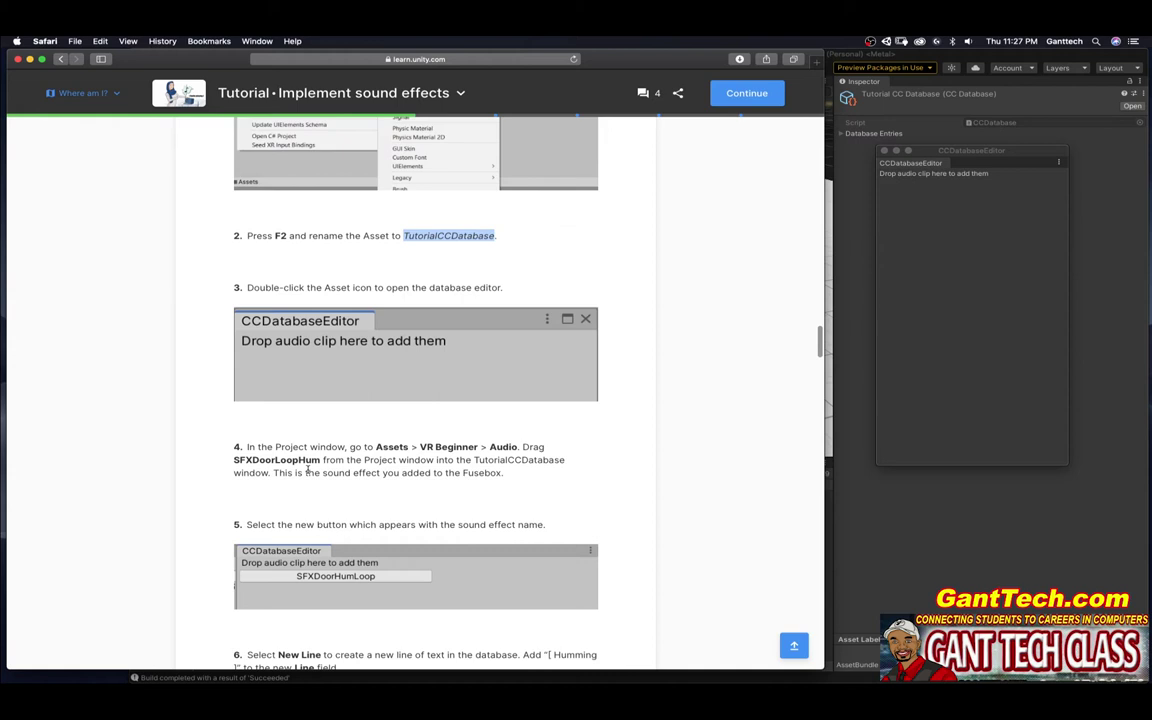
pyautogui.doubleClick(272, 459)
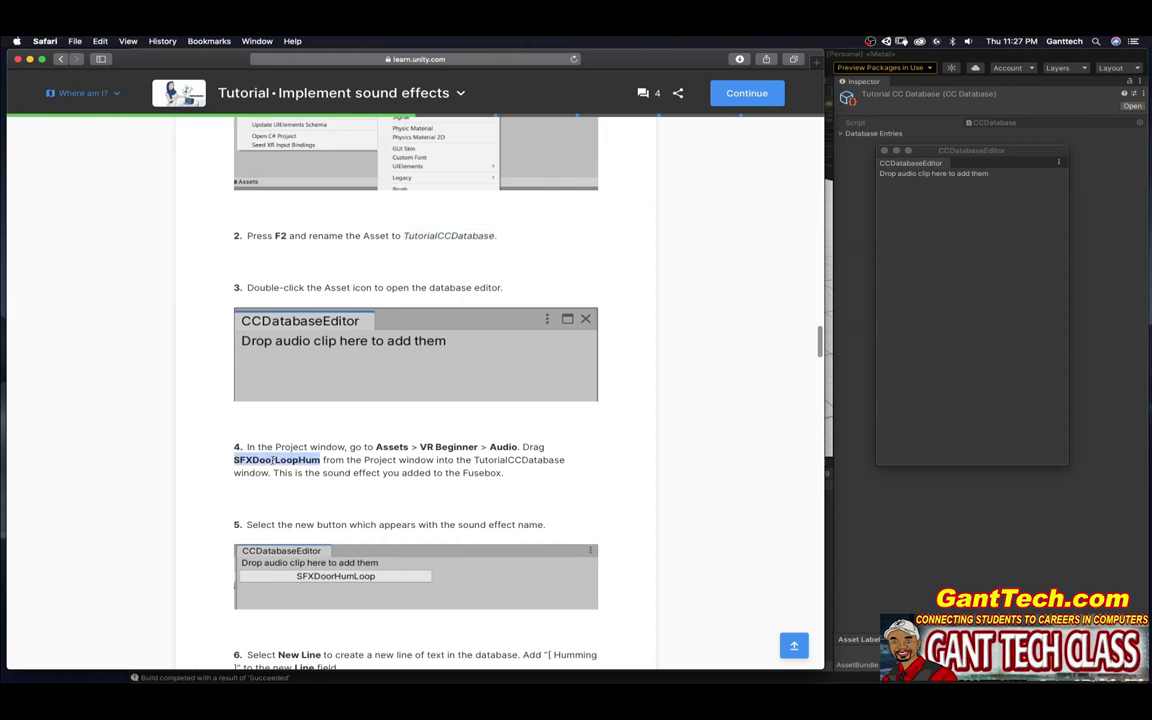
pyautogui.rightClick(272, 459)
pyautogui.click(303, 493)
# Switch back to Unity and open the Audio folder inside VR Beginner
pyautogui.press('super+Tab')
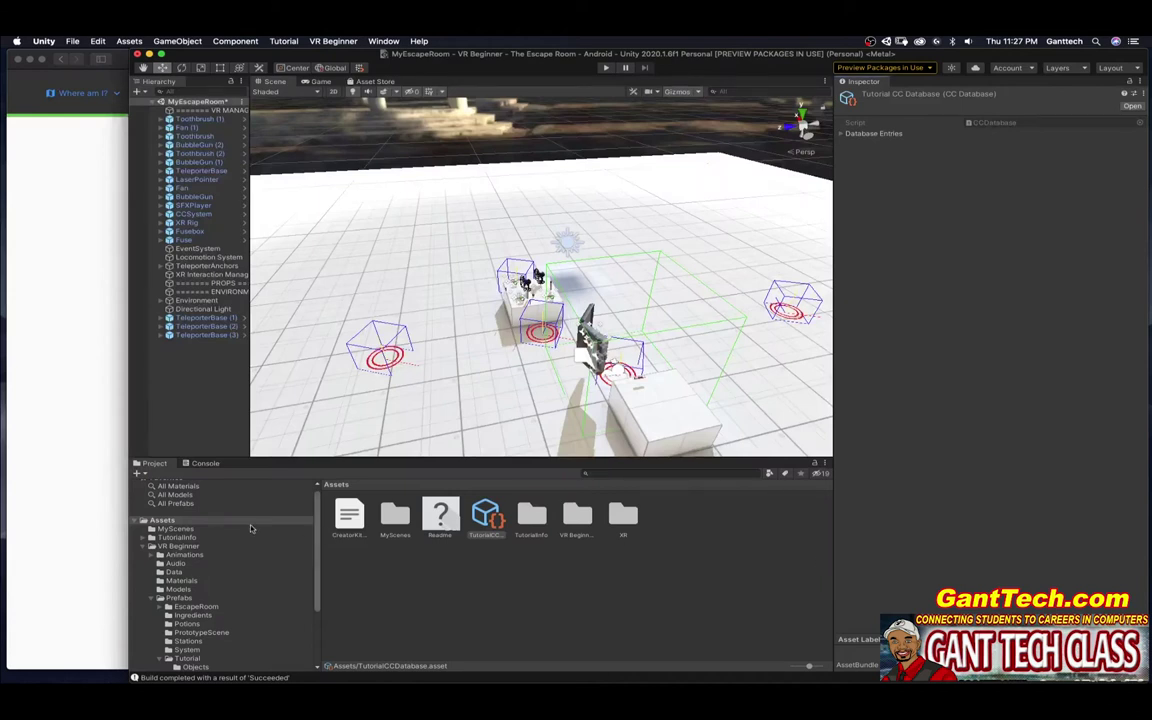
pyautogui.doubleClick(577, 518)
pyautogui.doubleClick(399, 515)
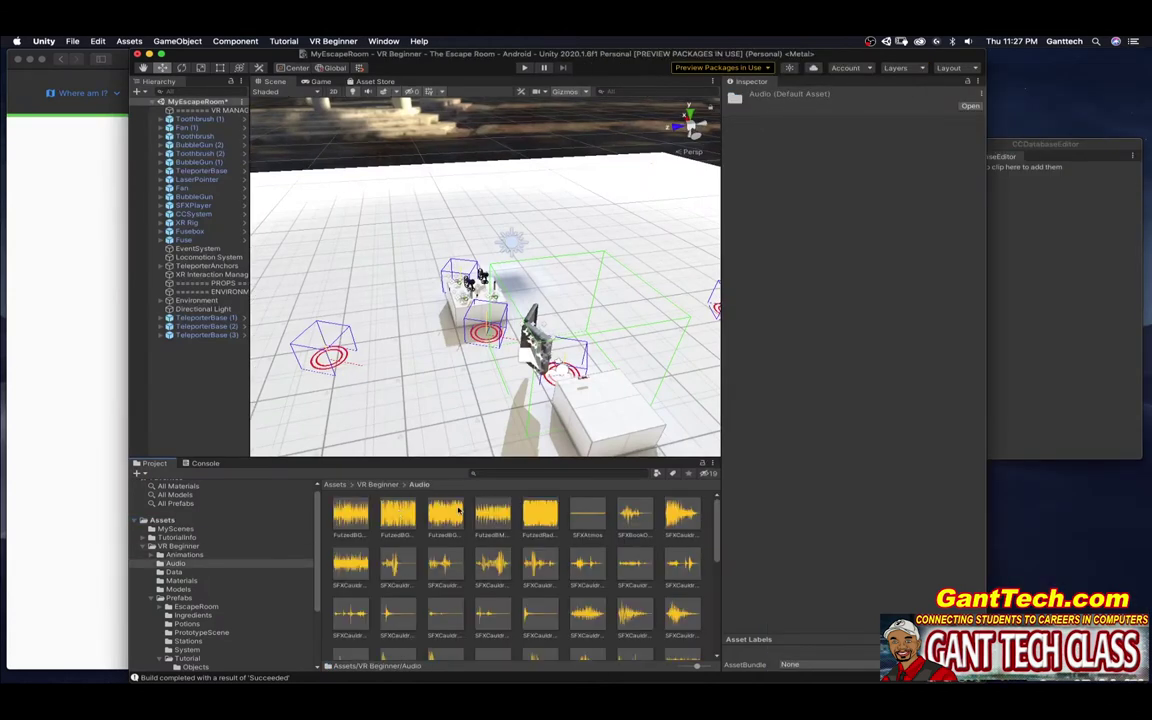
# Search the Audio folder for SFXDoorLoopHum, recheck the clip name in the tutorial, and clear the search
pyautogui.click(507, 472)
pyautogui.press('super+v')
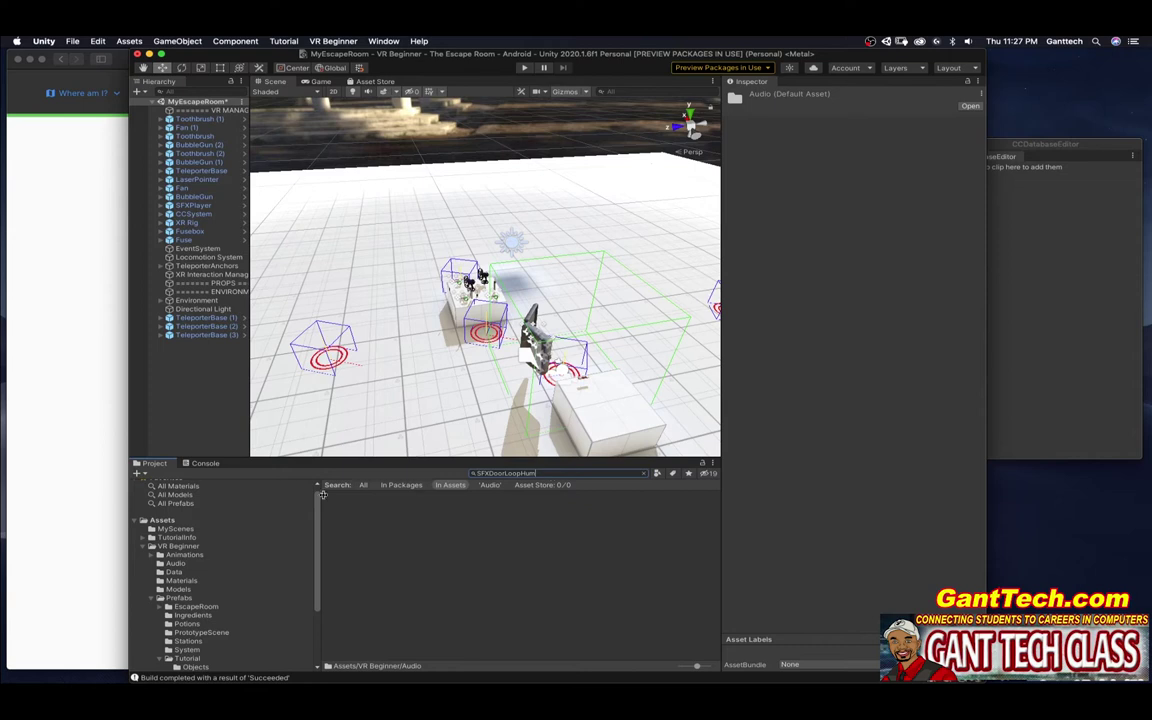
pyautogui.click(104, 484)
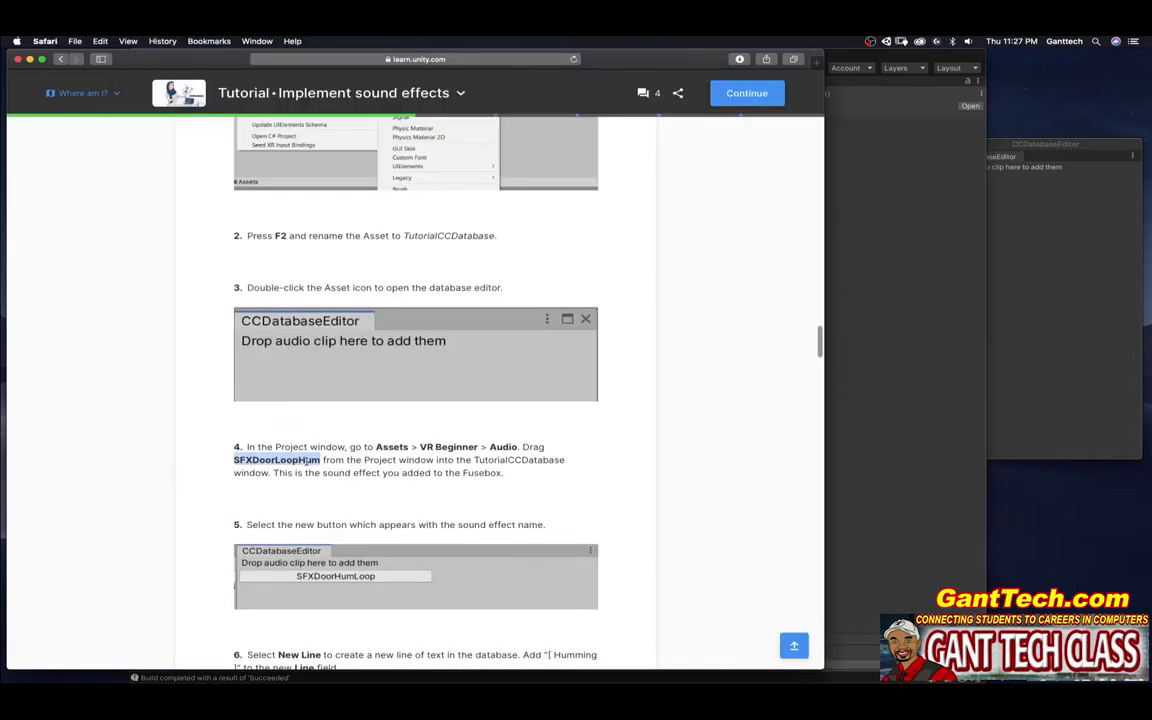
pyautogui.click(881, 524)
pyautogui.click(560, 474)
pyautogui.press('super+v')
pyautogui.doubleClick(560, 474)
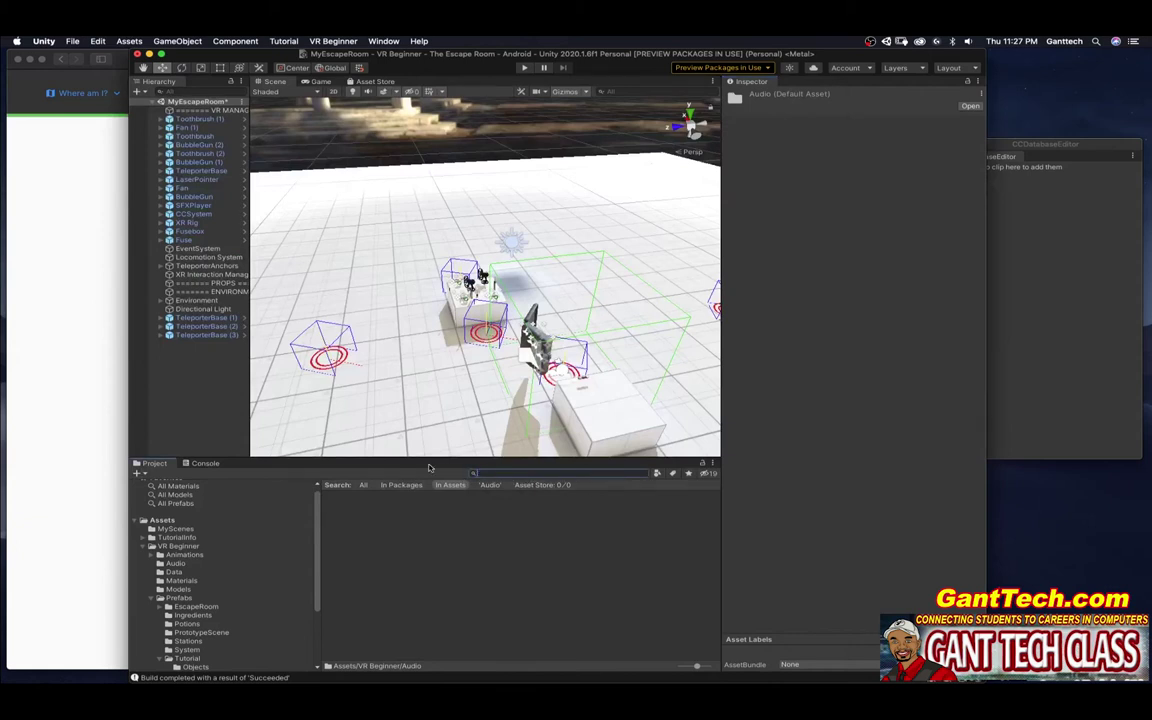
pyautogui.press('BackSpace')
# Widen the project asset area and select the SFXDoorHumLoop clip in the Audio folder
pyautogui.moveTo(722, 542); pyautogui.dragTo(822, 537)
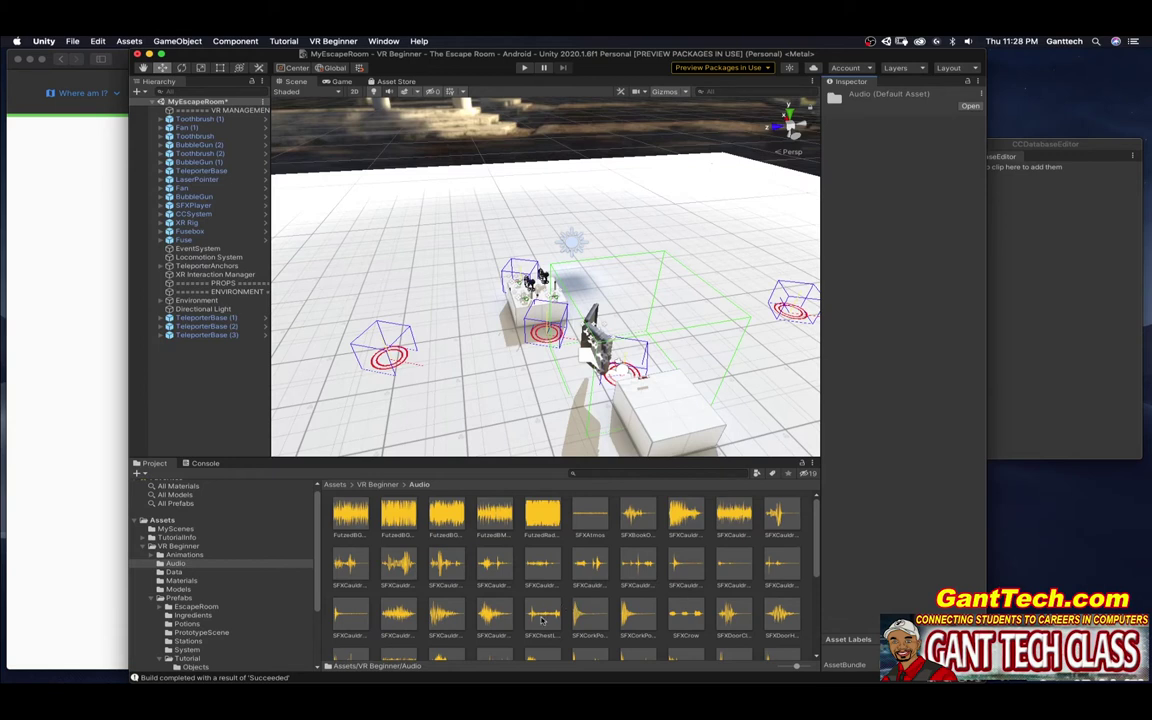
pyautogui.click(782, 614)
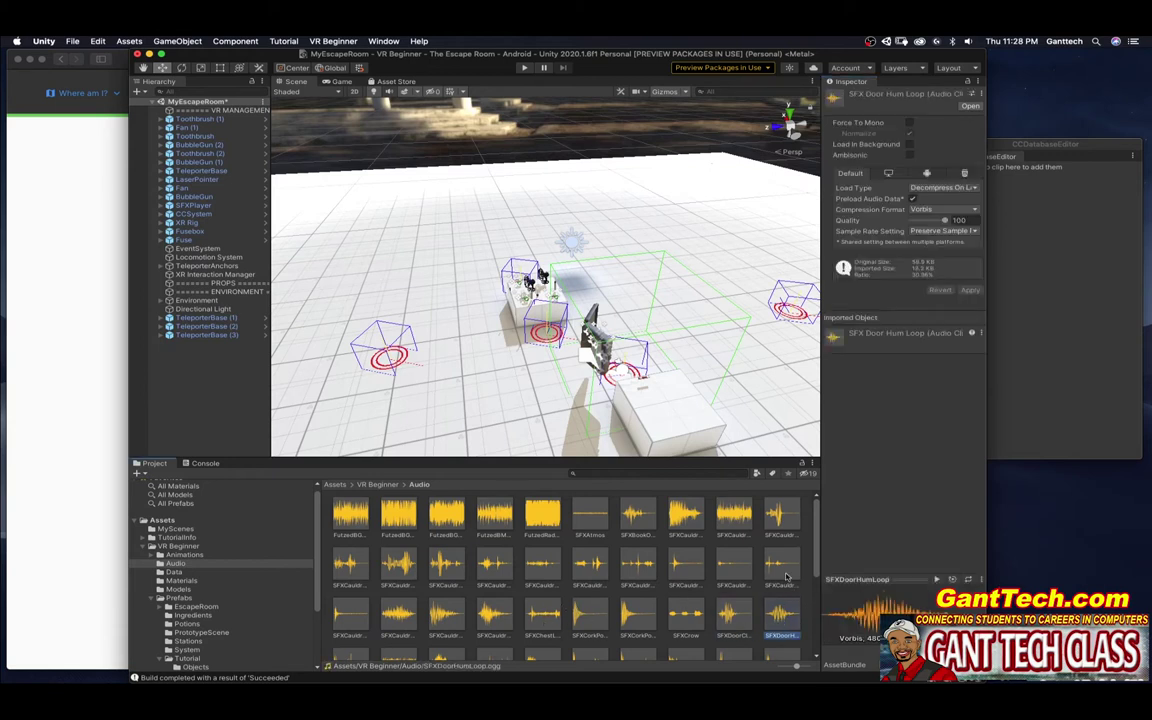
# Repeat the SFXDoorLoopHum search, compare the name with the tutorial's wording, and clear the search to list all audio clips
pyautogui.click(595, 476)
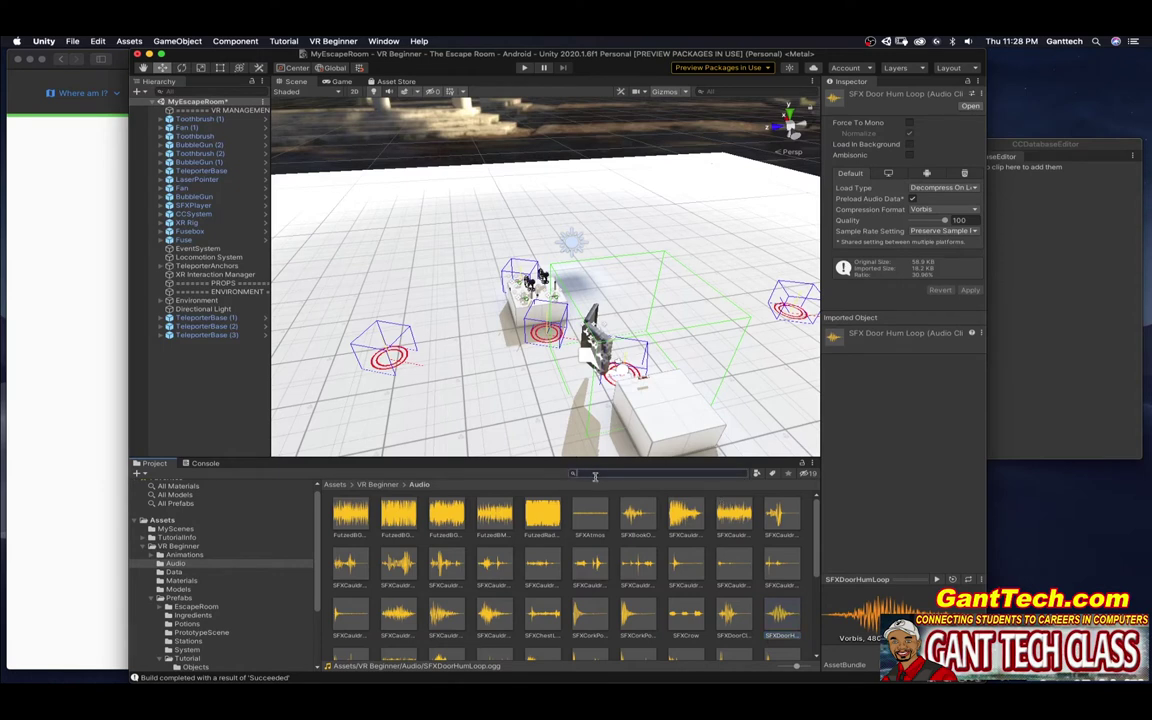
pyautogui.press('super+v')
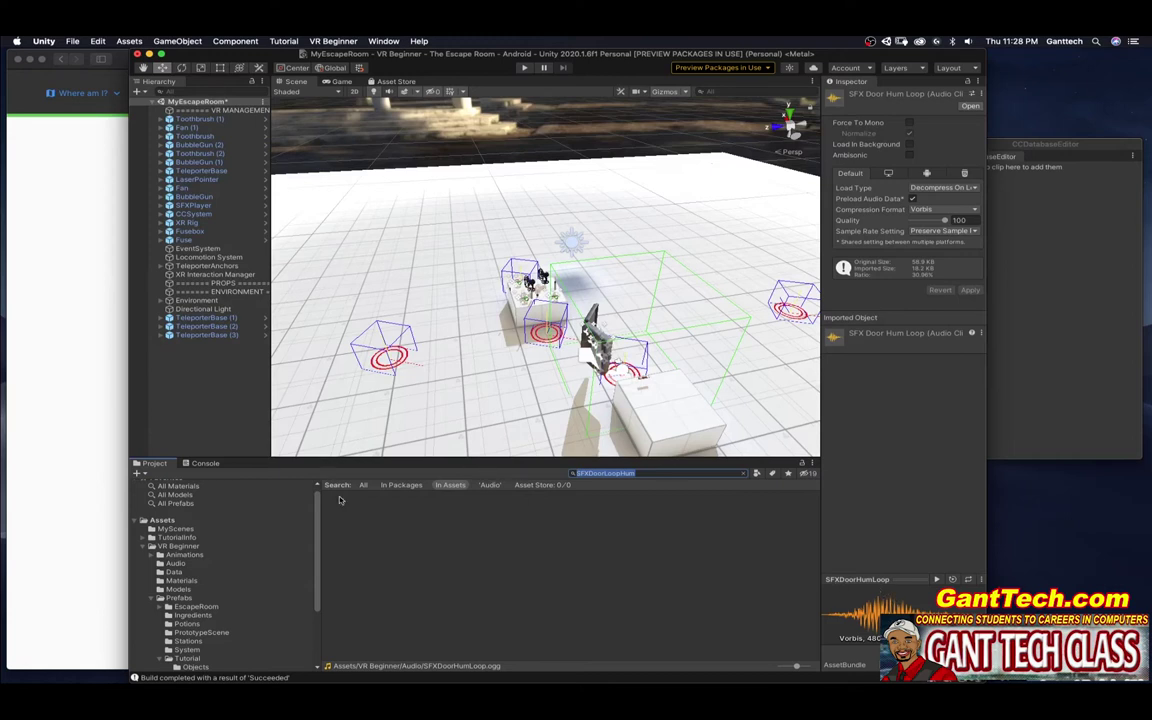
pyautogui.click(84, 450)
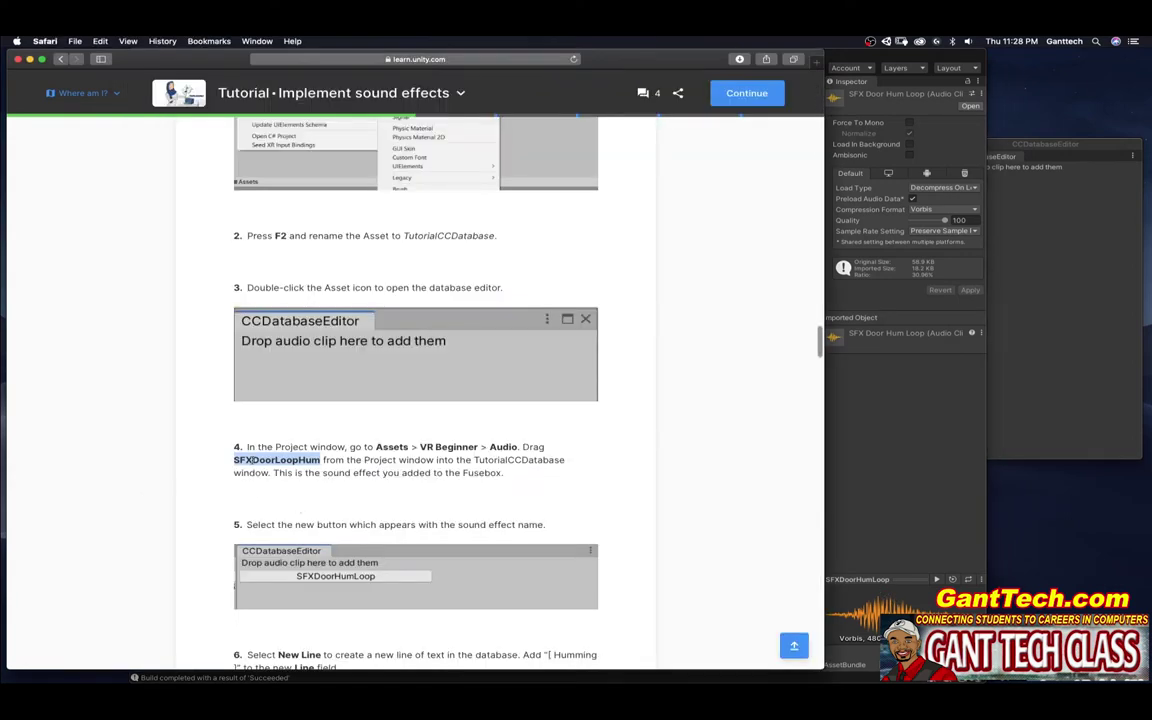
pyautogui.press('super+Tab')
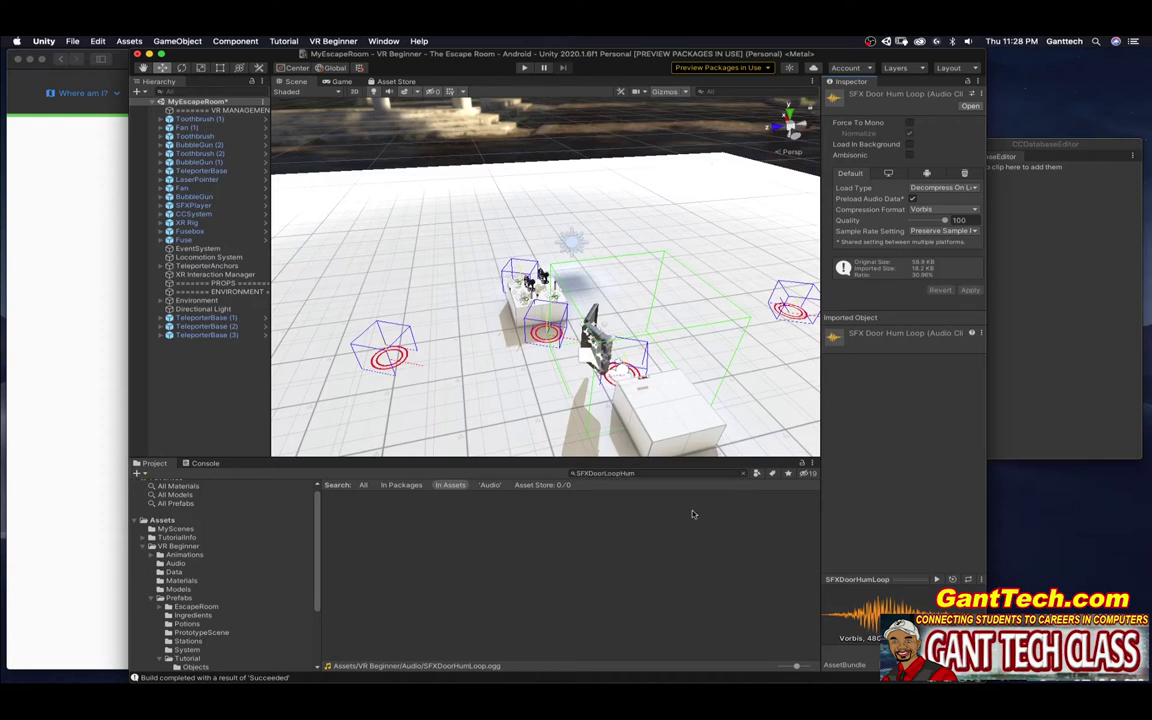
pyautogui.click(742, 473)
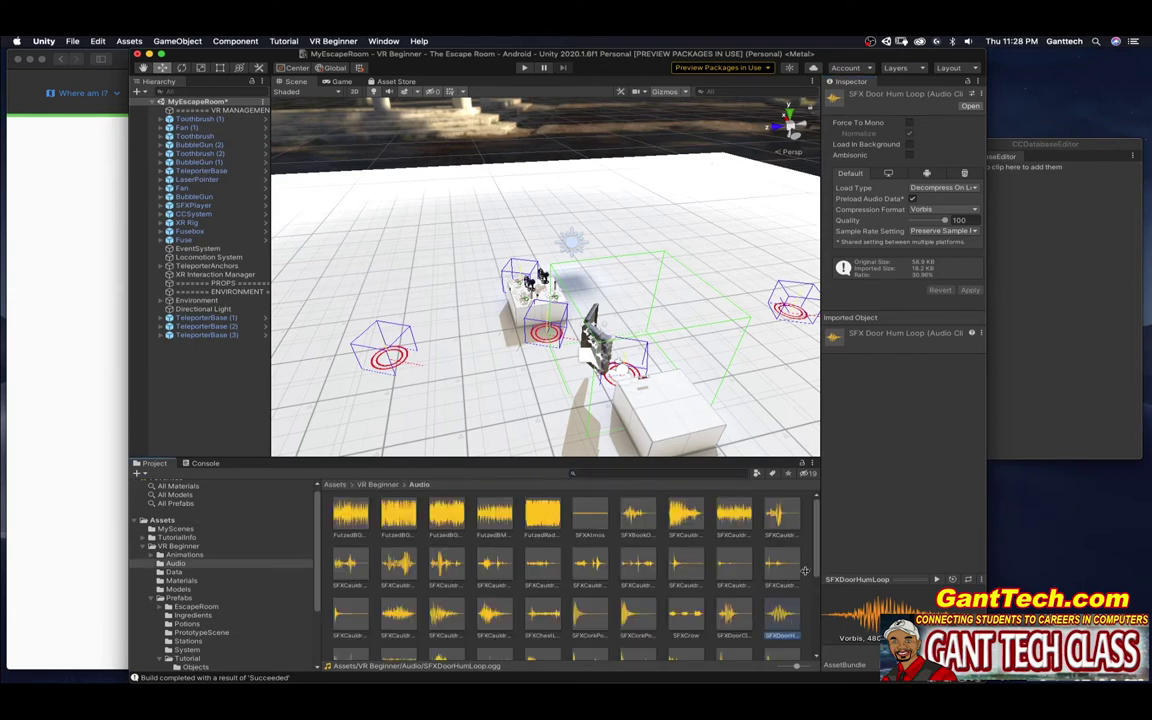
# Recheck the clip name in the tutorial and add SFXDoorHumLoop from the Audio folder to the CCDatabaseEditor
pyautogui.press('super+Tab')
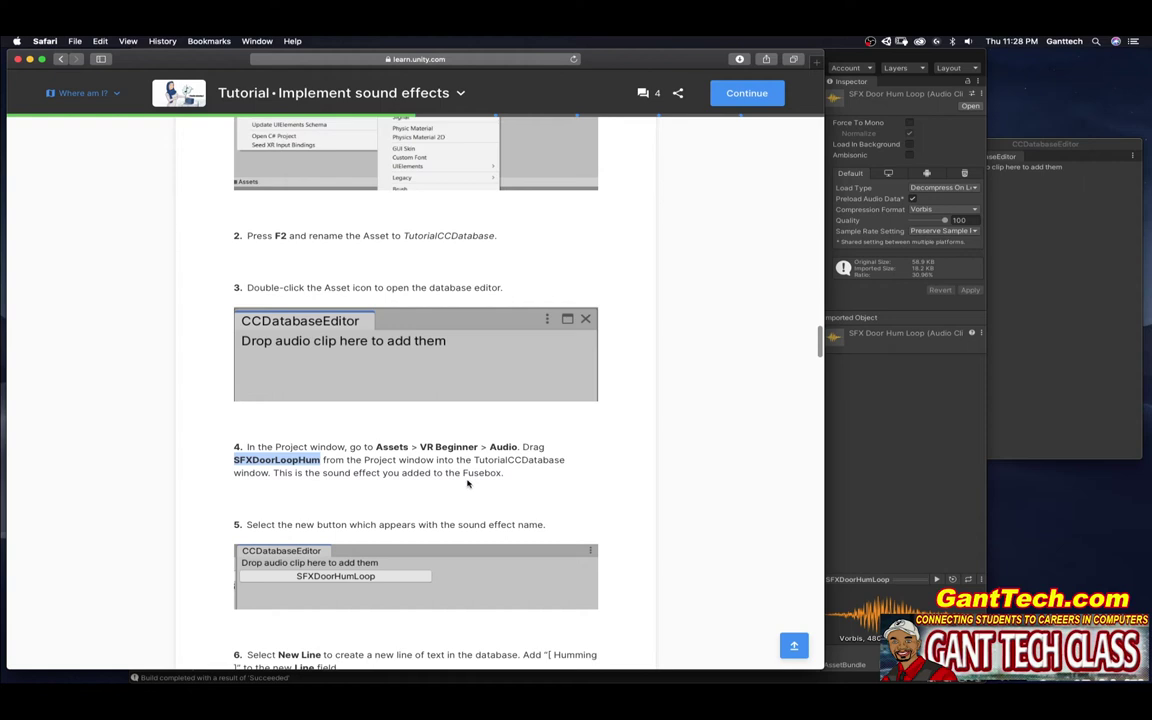
pyautogui.click(1038, 297)
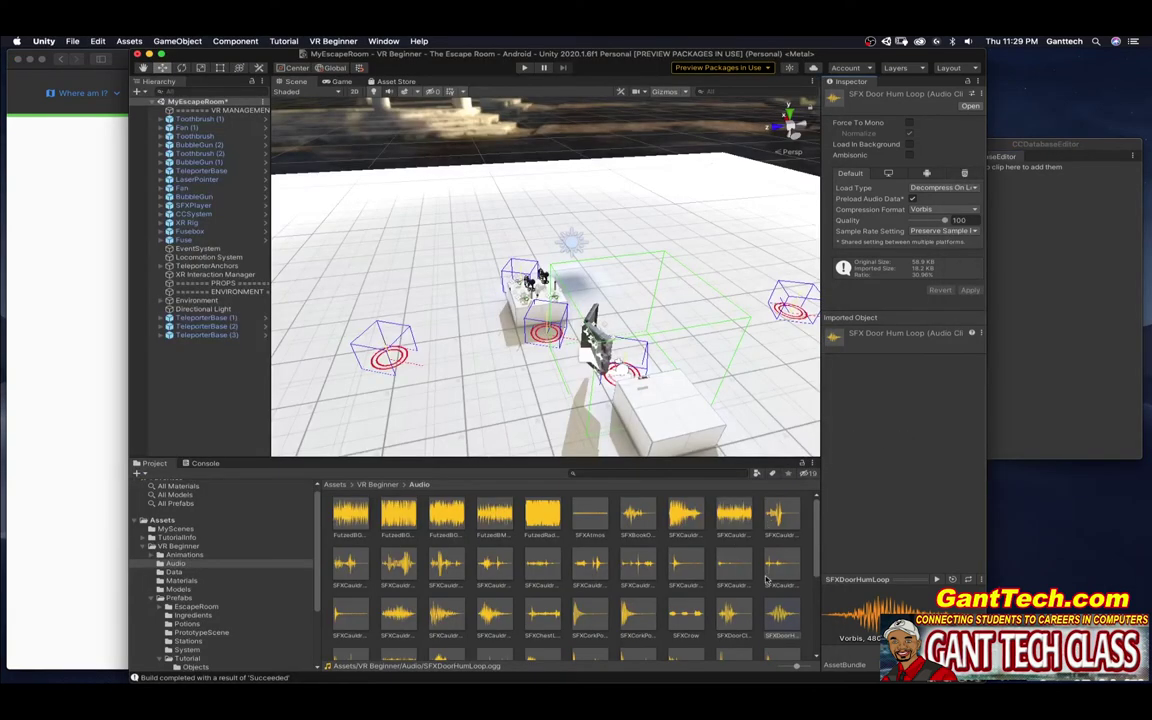
pyautogui.moveTo(779, 617); pyautogui.dragTo(1043, 317)
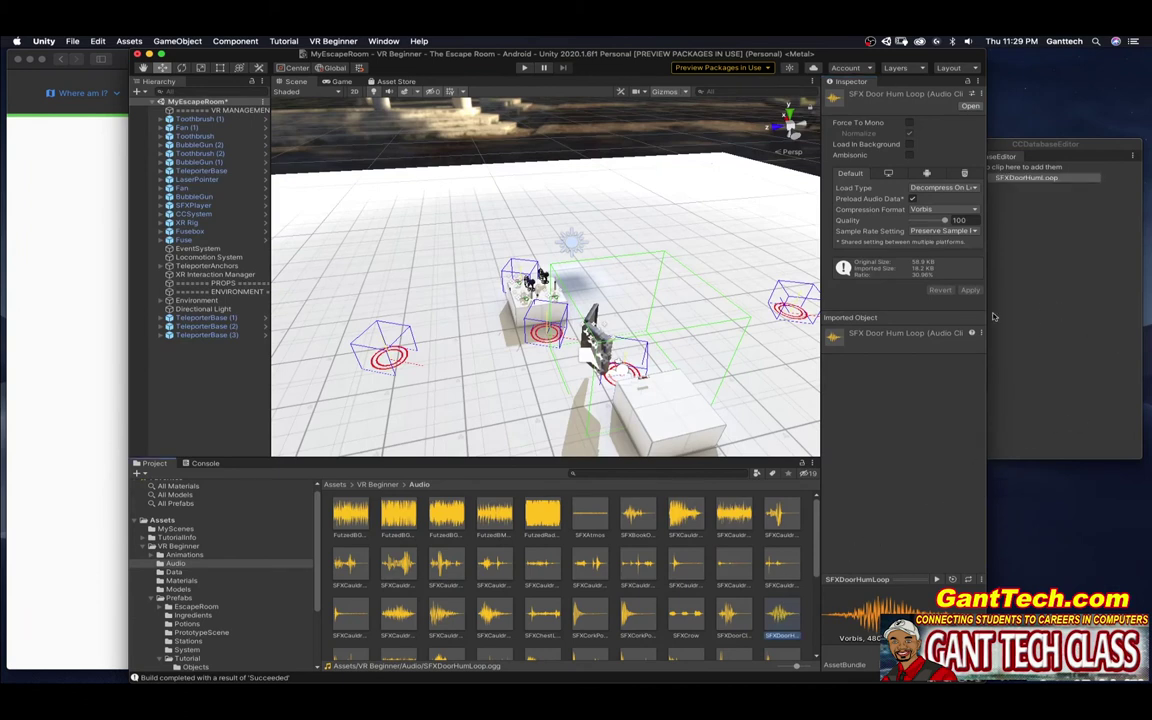
# Read the tutorial's next database steps and select the SFXDoorHumLoop entry in the CCDatabaseEditor
pyautogui.press('super+Tab')
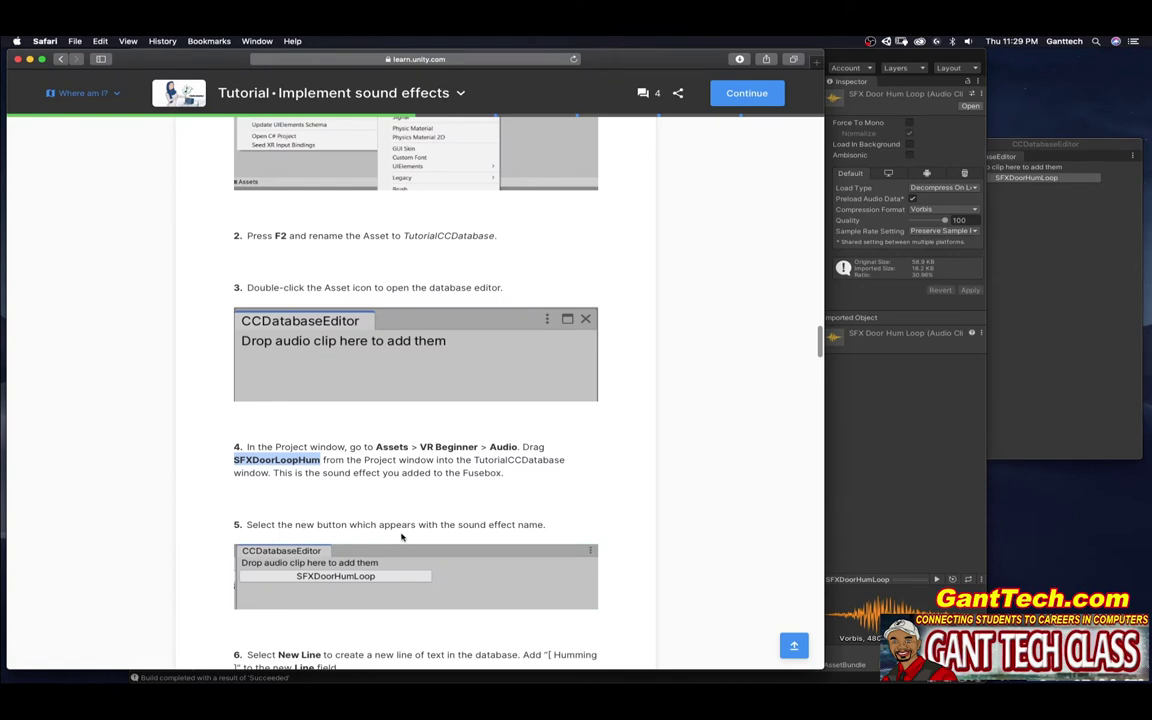
pyautogui.scroll(-2, 463, 521)
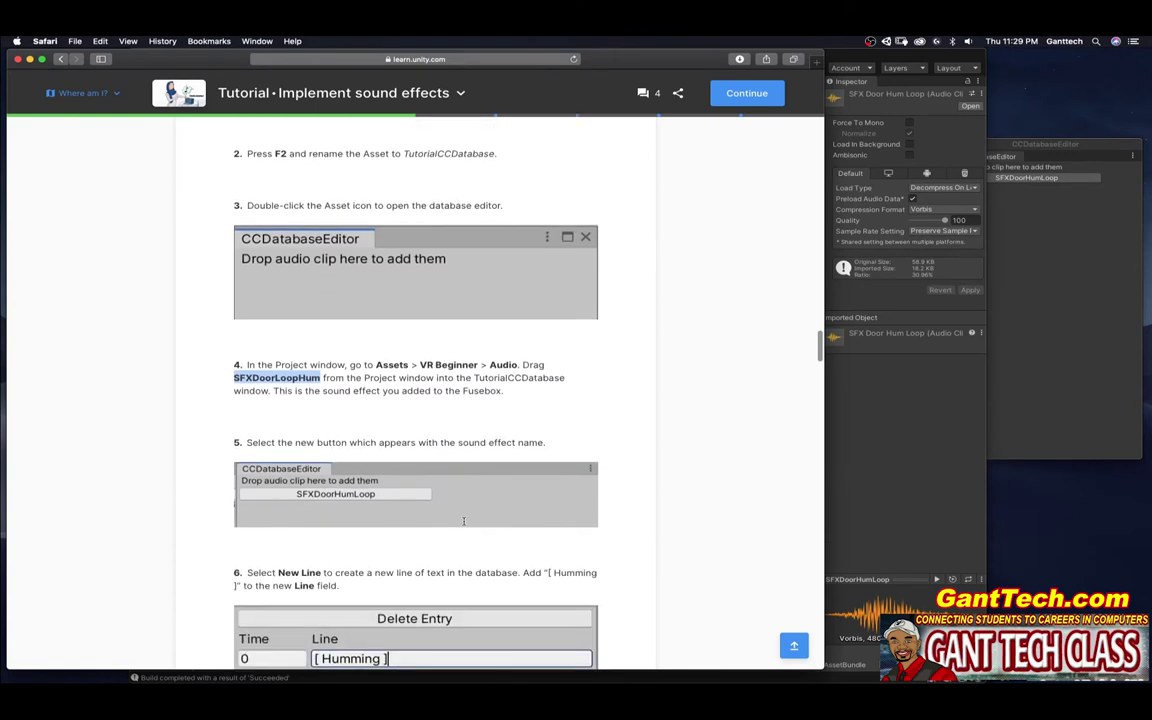
pyautogui.scroll(-1, 463, 521)
pyautogui.click(1007, 180)
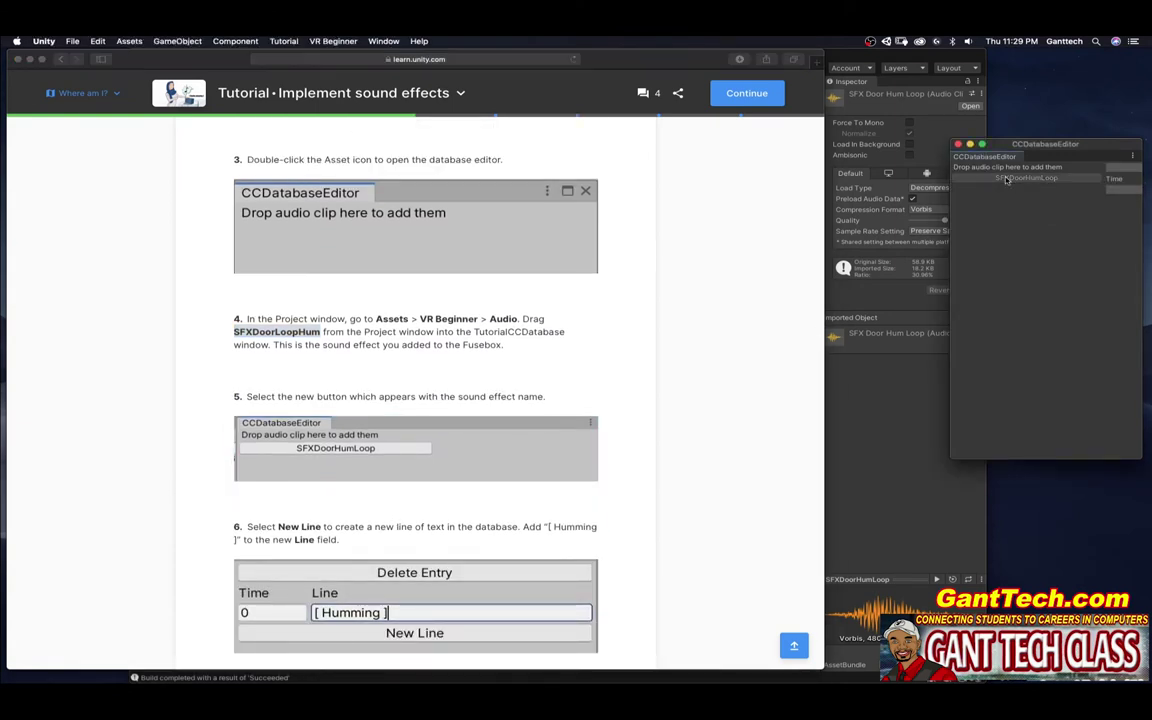
# Reposition and widen the CCDatabaseEditor window until the Time and Line columns are fully shown
pyautogui.moveTo(1055, 164); pyautogui.dragTo(965, 167)
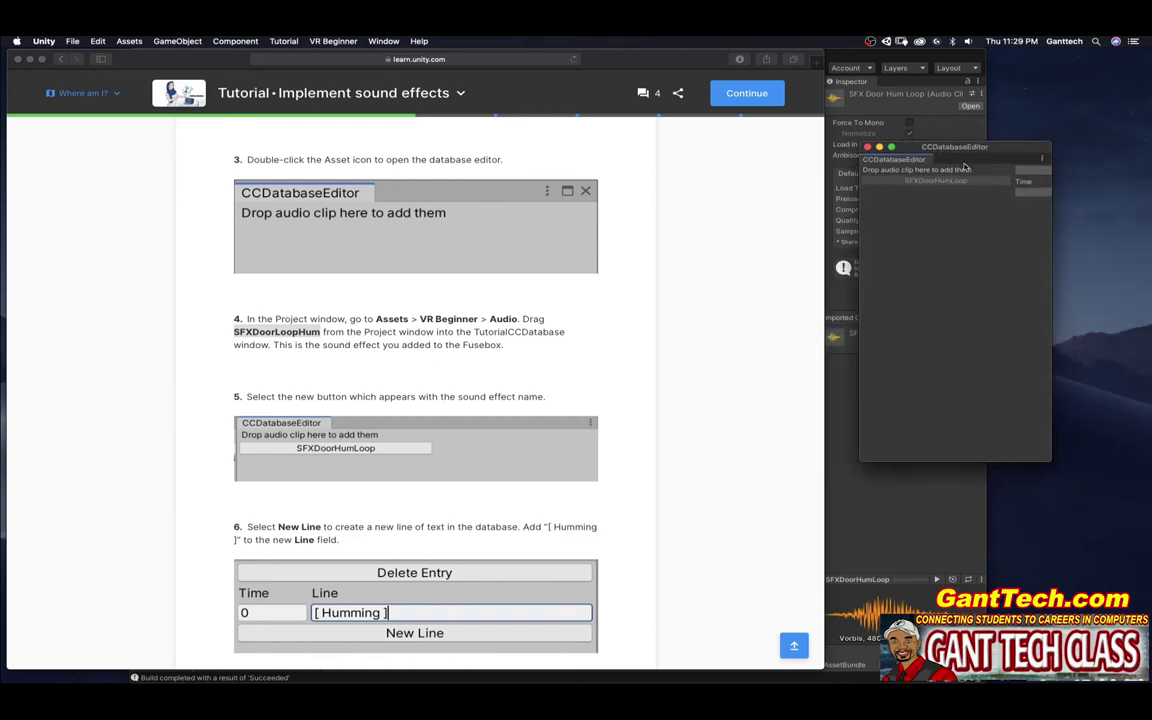
pyautogui.moveTo(1051, 245); pyautogui.dragTo(1149, 245)
pyautogui.moveTo(1055, 140); pyautogui.dragTo(949, 131)
pyautogui.moveTo(935, 208); pyautogui.dragTo(1150, 224)
pyautogui.moveTo(935, 137); pyautogui.dragTo(945, 137)
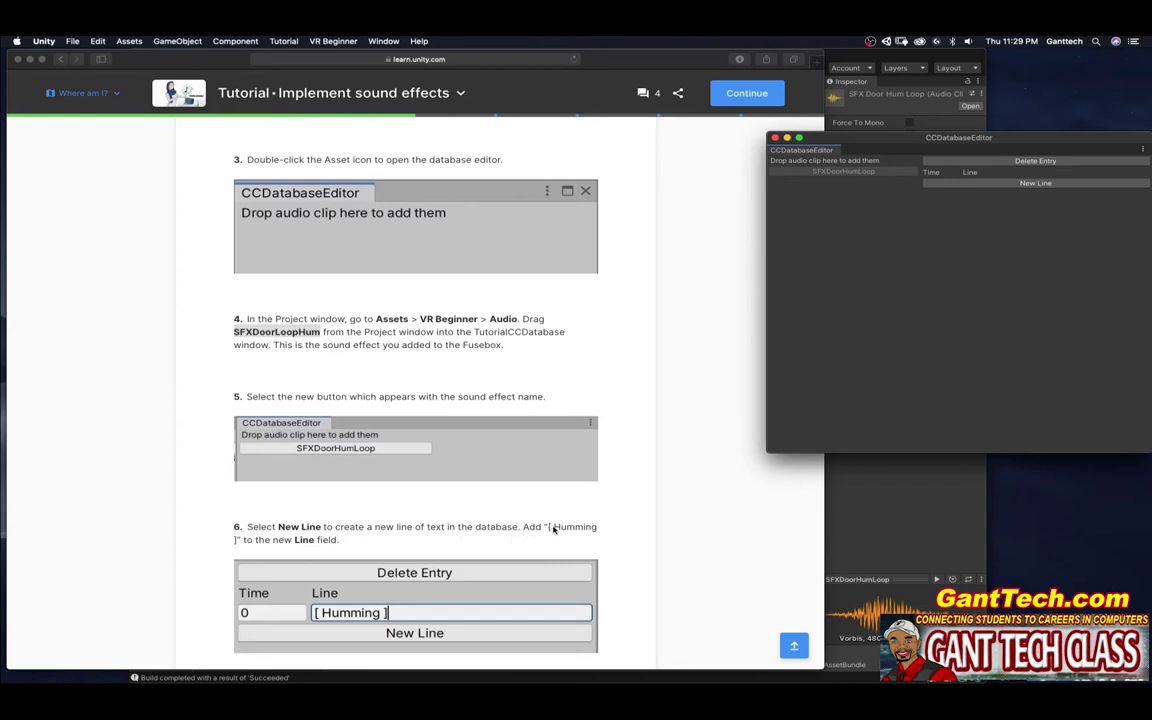
# Add a caption line to the SFXDoorHumLoop entry reading "[Humming]", checking the bracket format in the tutorial
pyautogui.click(1031, 183)
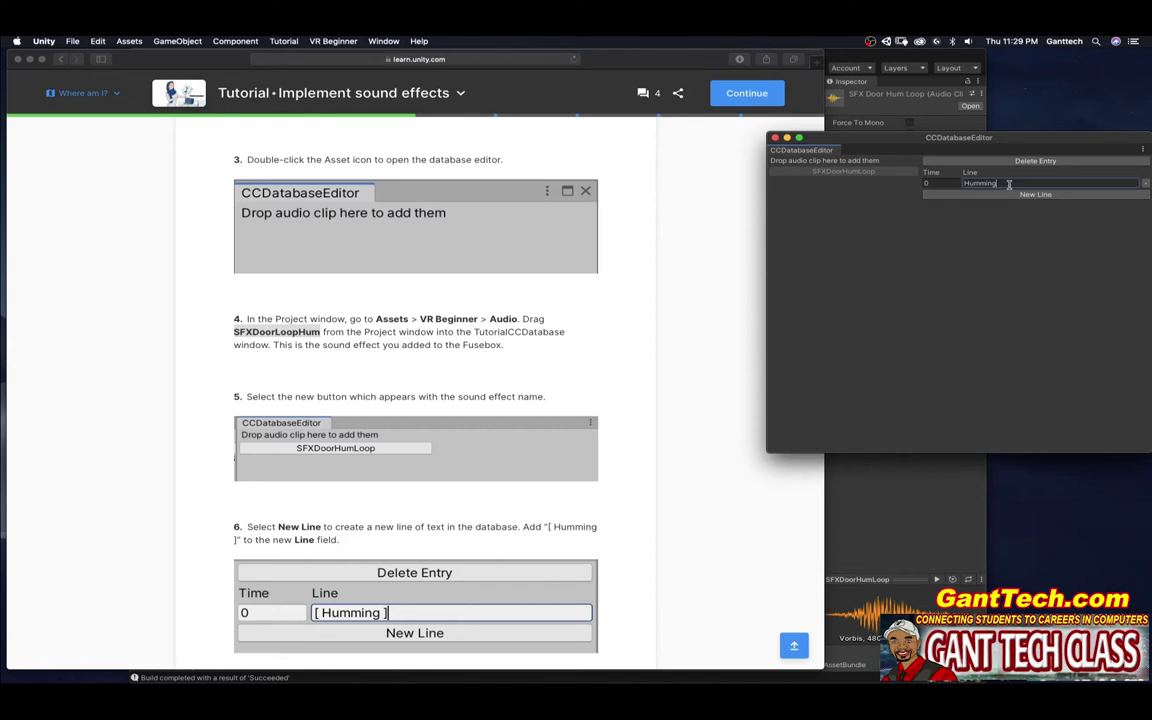
pyautogui.click(560, 445)
pyautogui.scroll(-2, 560, 445)
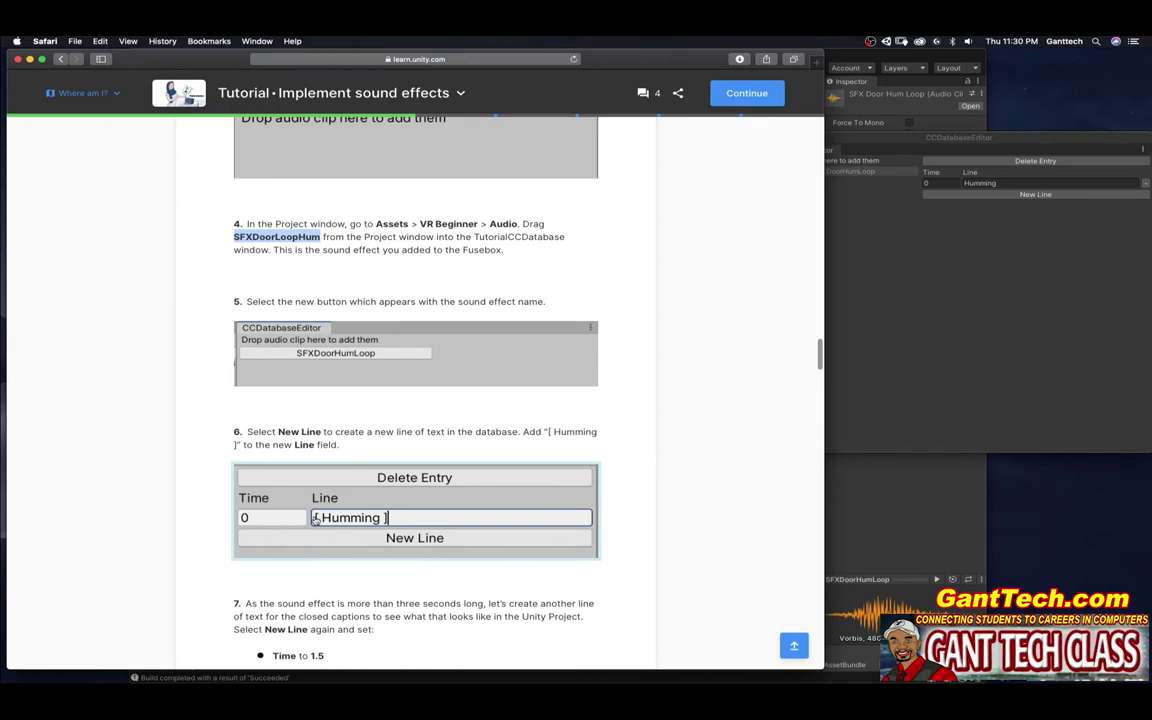
pyautogui.click(975, 184)
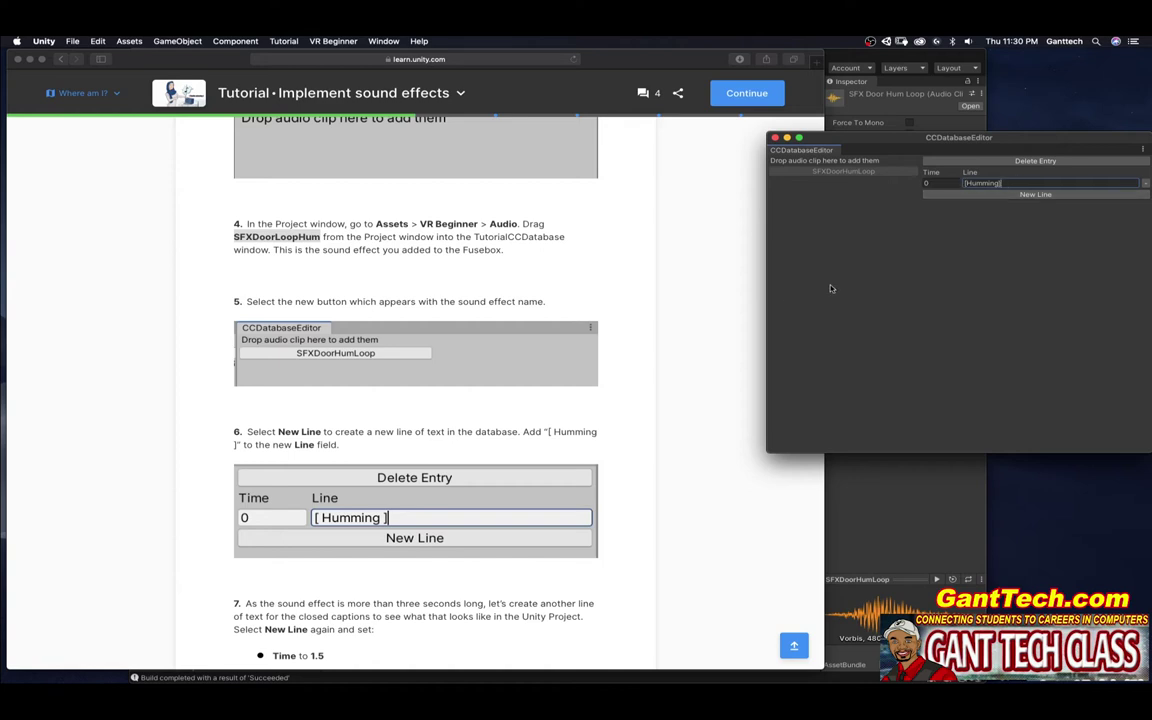
# Add a second caption line at time 1.5 reading "[ More humming ]" and space the first one as "[ Humming ]"
pyautogui.scroll(-5, 487, 446)
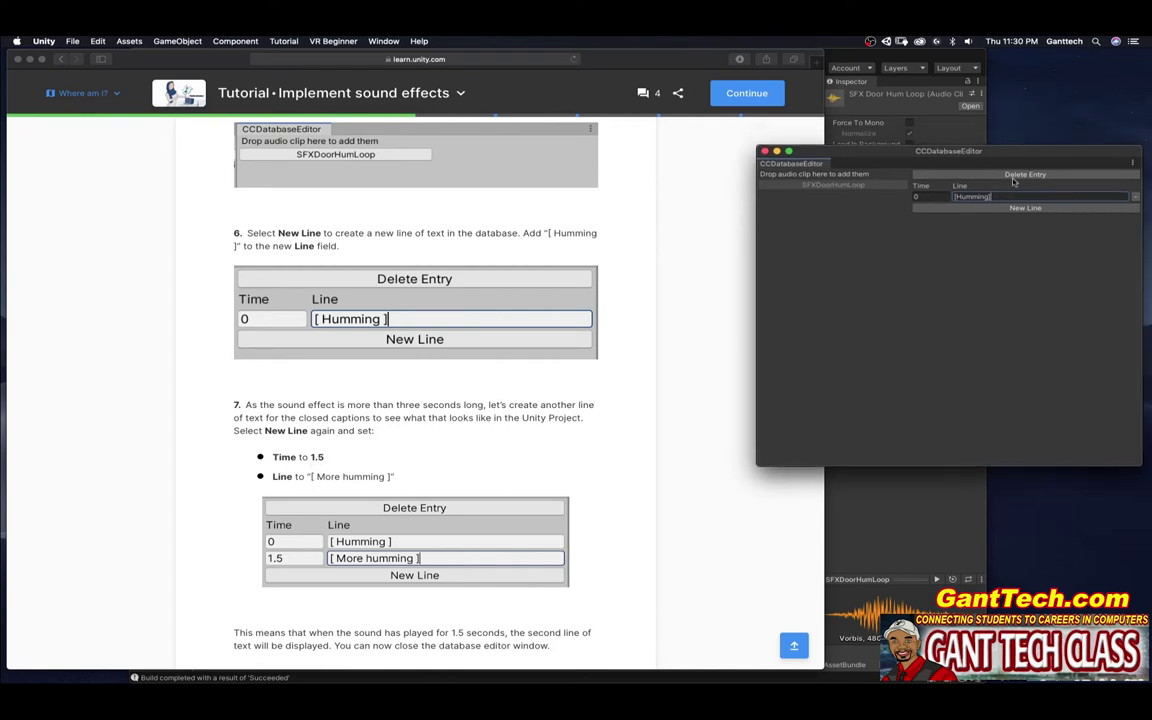
pyautogui.click(977, 220)
pyautogui.click(916, 207)
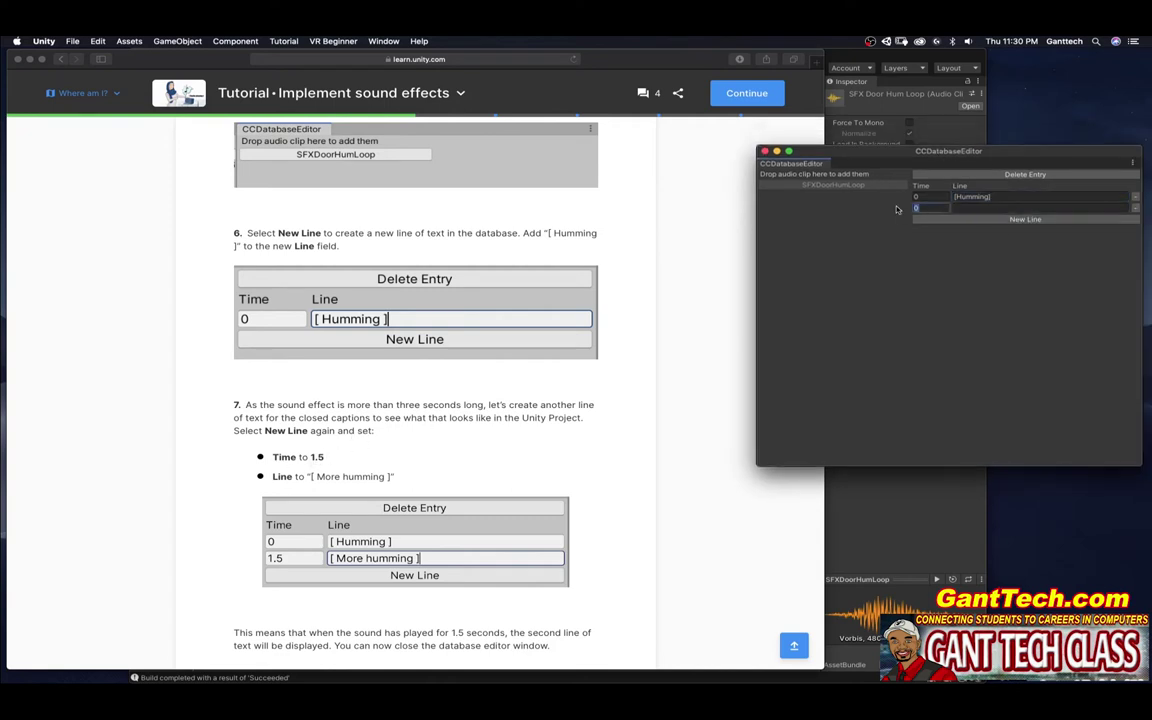
pyautogui.click(985, 208)
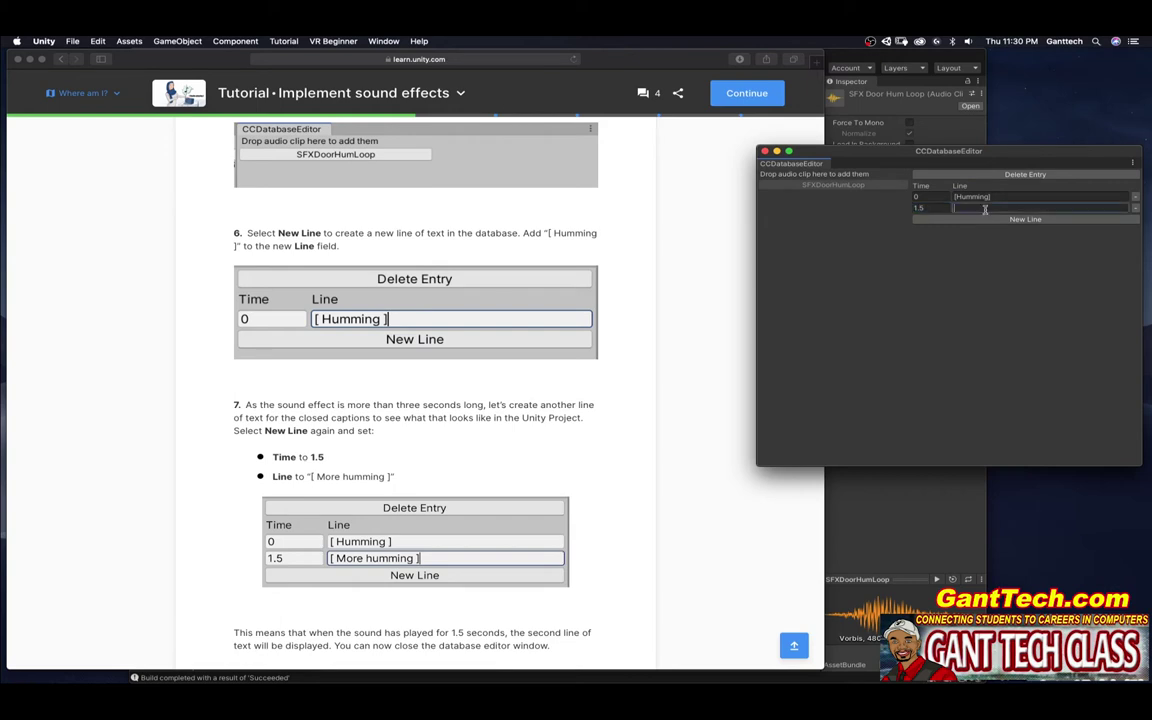
pyautogui.write('[ More humming')
# Read the tutorial's next steps, leave the caption database editor and select the CCSystem object in the scene
pyautogui.click(325, 415)
pyautogui.scroll(-5, 325, 415)
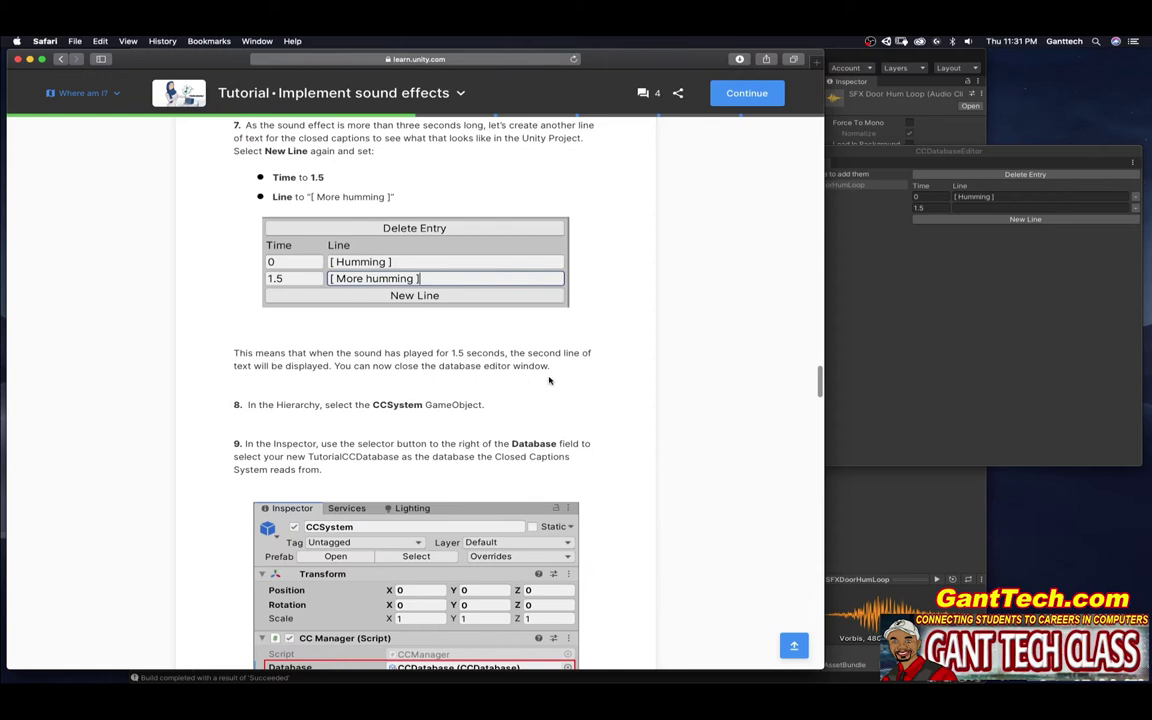
pyautogui.click(984, 347)
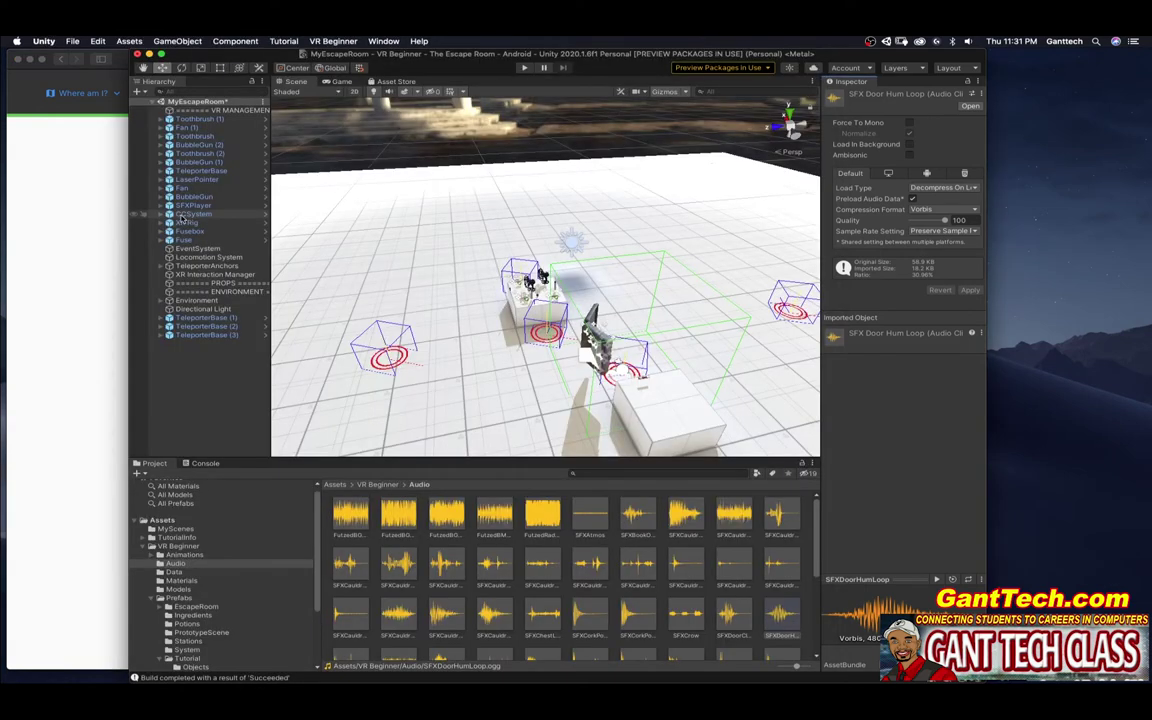
pyautogui.click(182, 216)
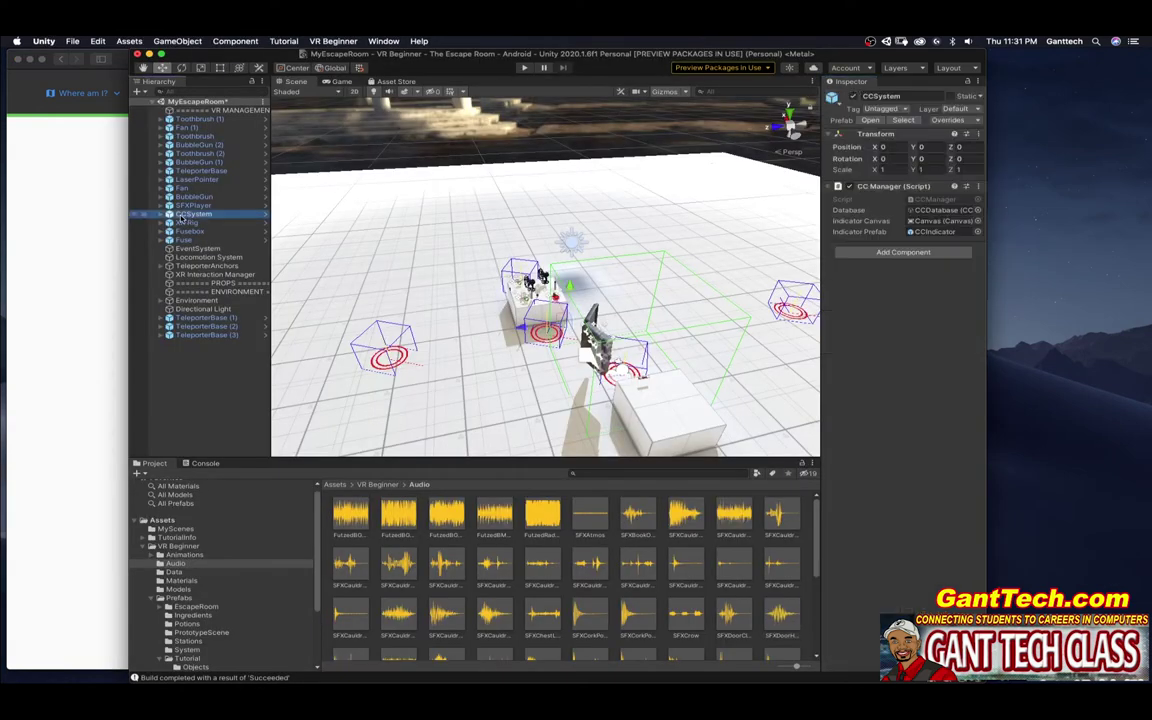
# Set the Database of CCSystem's CC Manager script to TutorialCCDatabase, following the tutorial
pyautogui.click(108, 342)
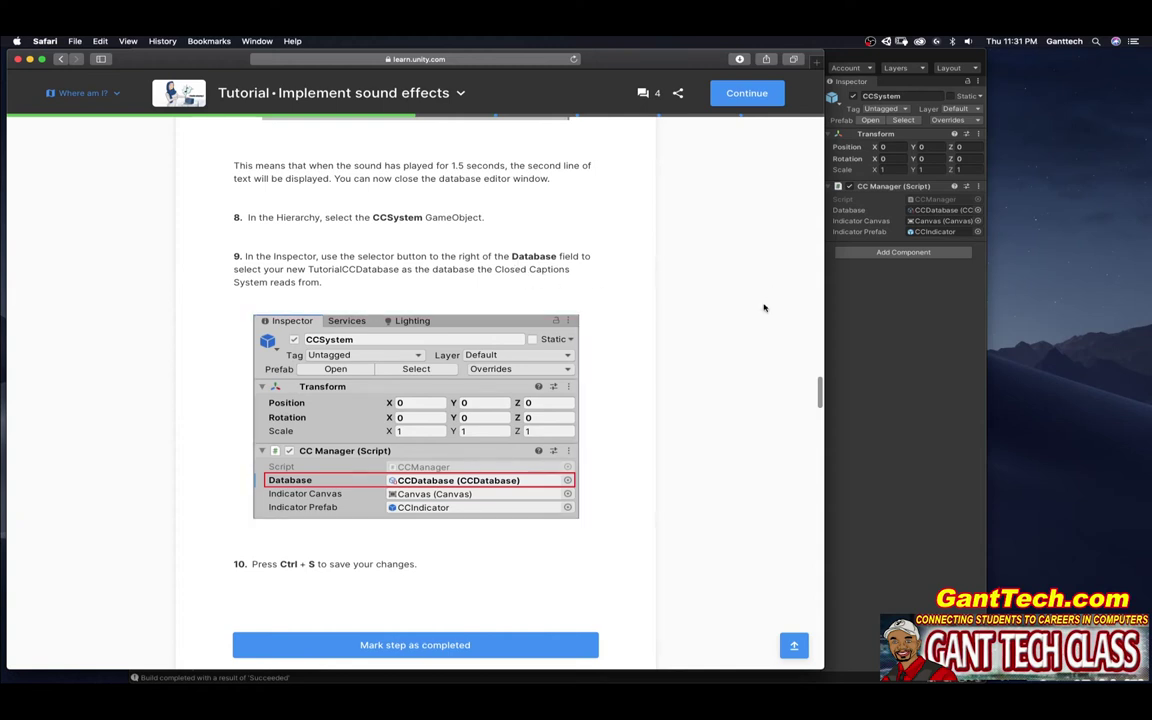
pyautogui.click(882, 193)
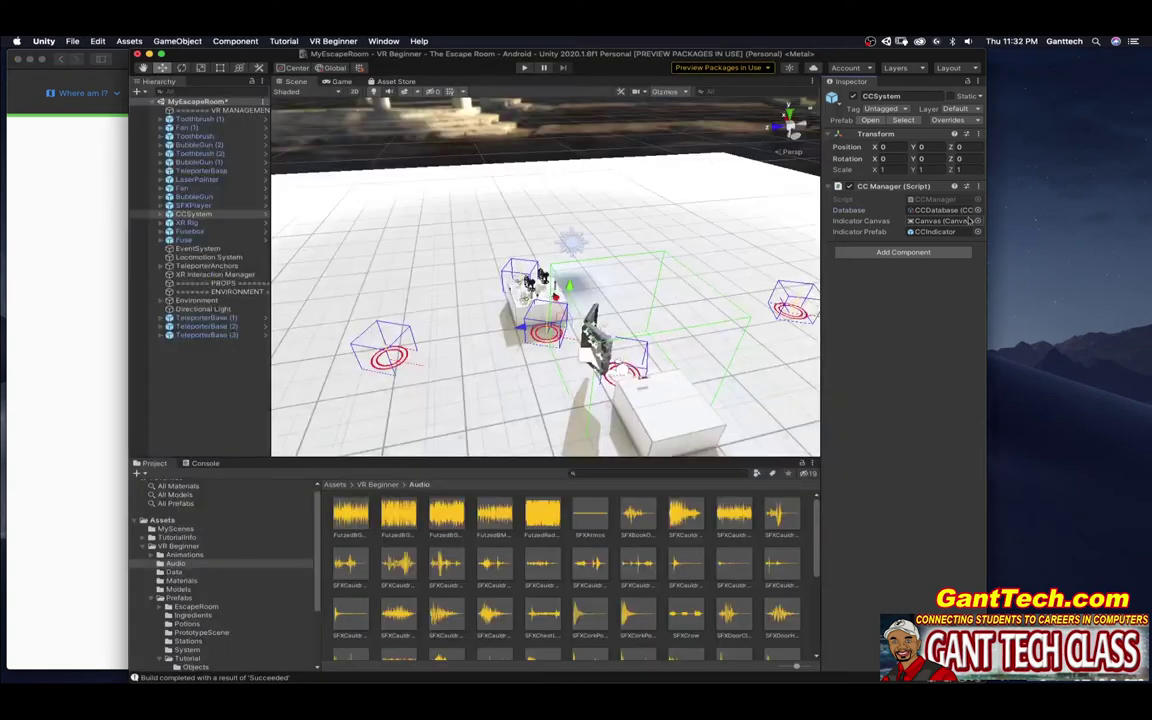
pyautogui.click(977, 210)
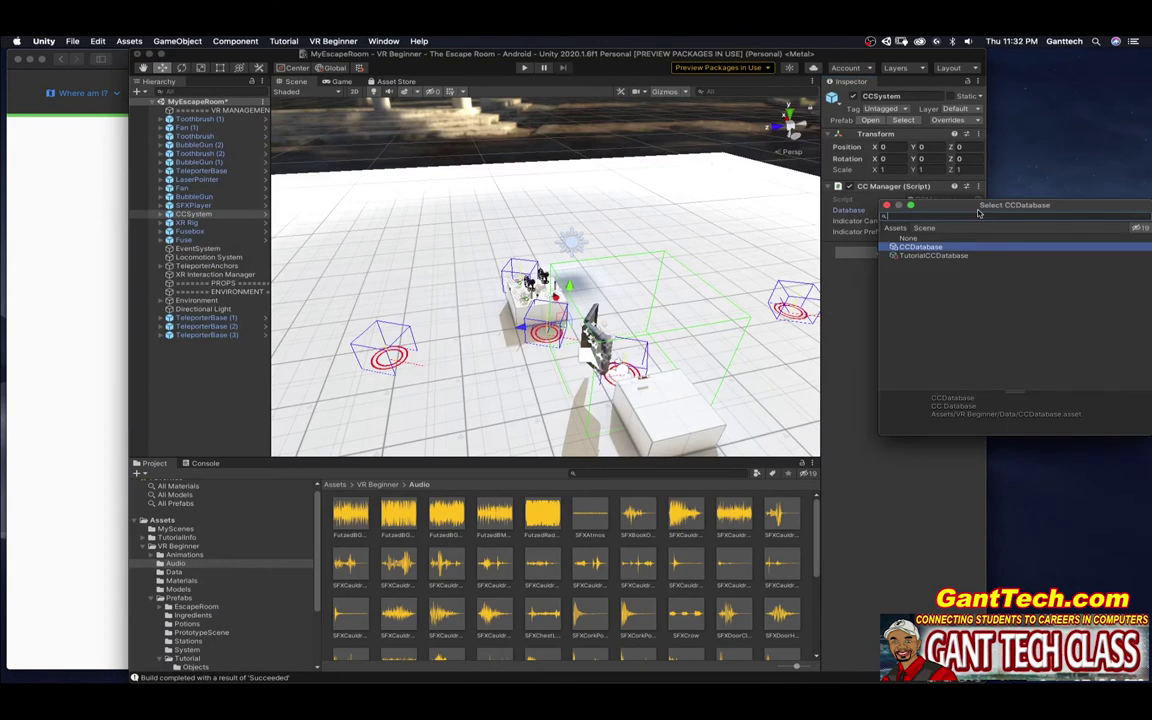
pyautogui.click(922, 256)
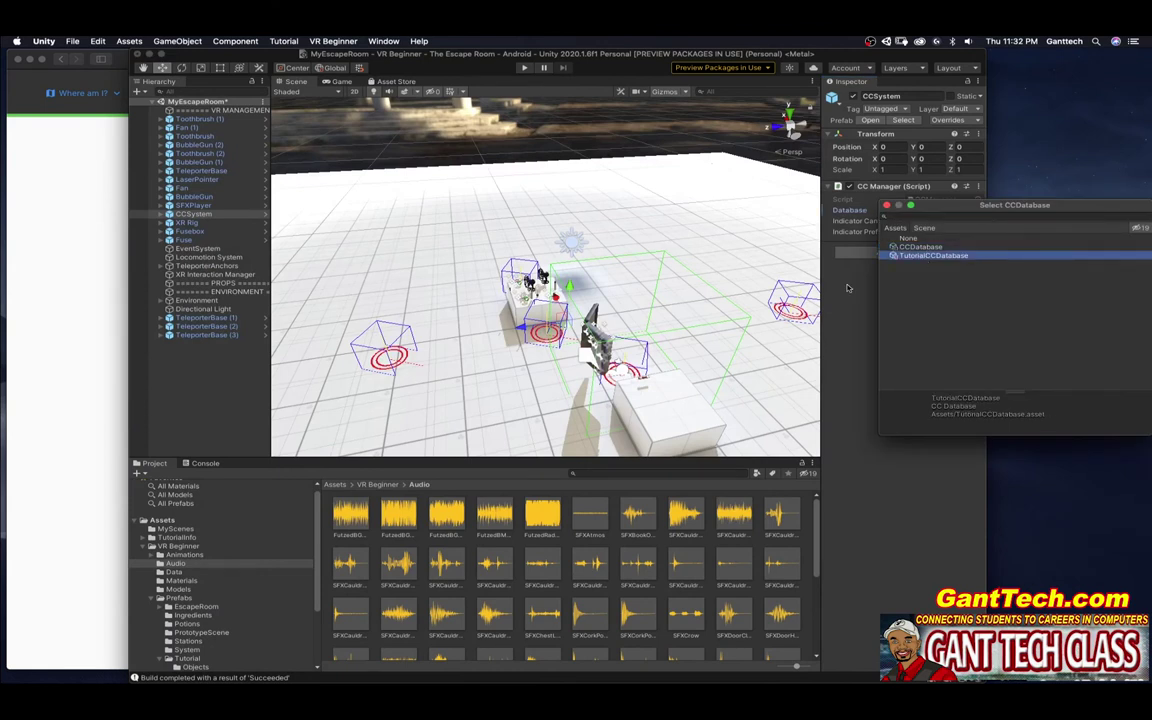
# Check the tutorial's final instruction for this section and save the MyEscapeRoom scene in Unity
pyautogui.click(86, 335)
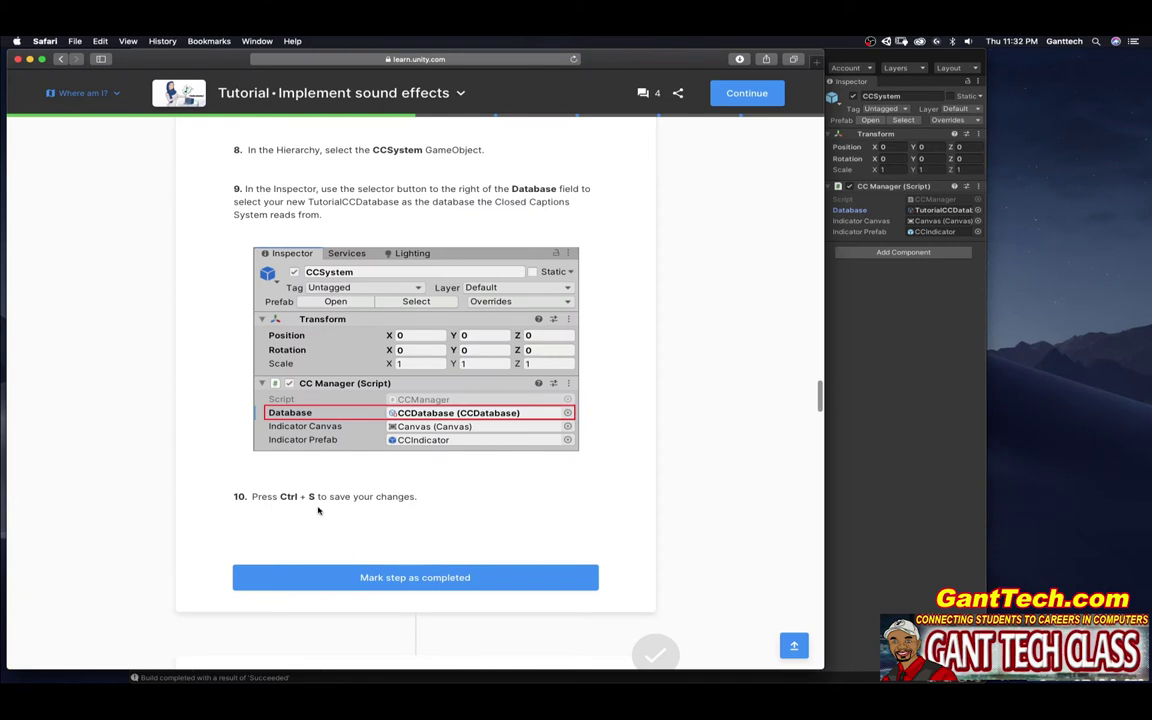
pyautogui.scroll(-3, 391, 505)
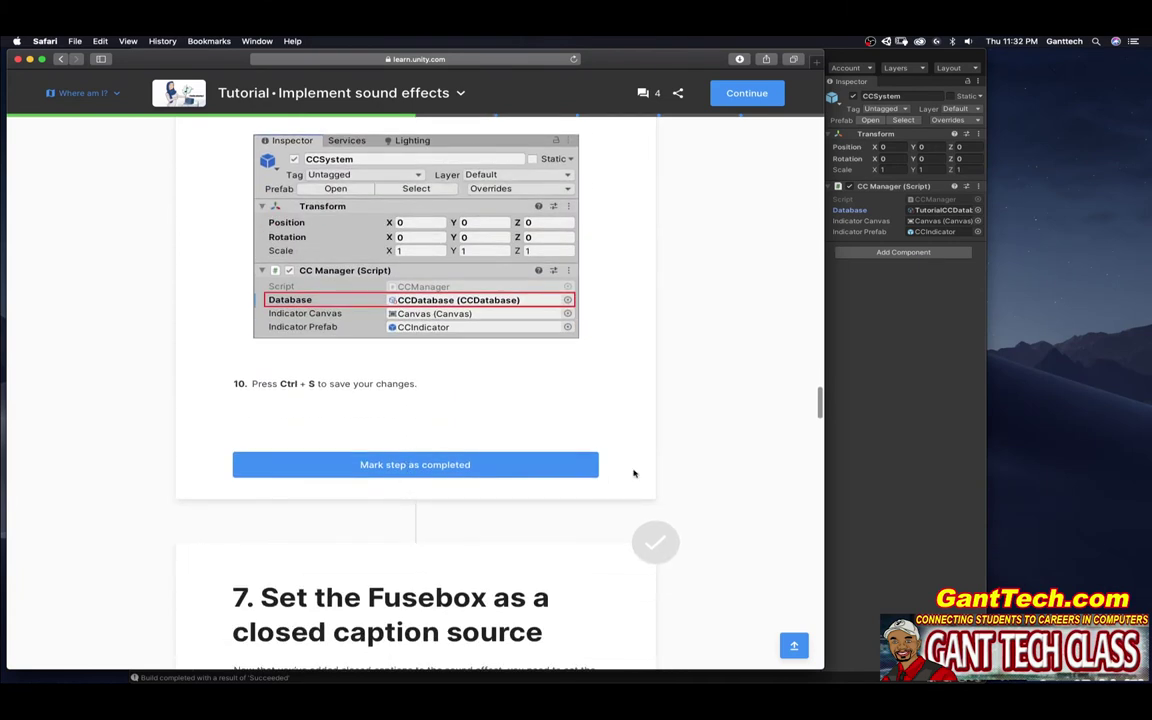
pyautogui.click(845, 395)
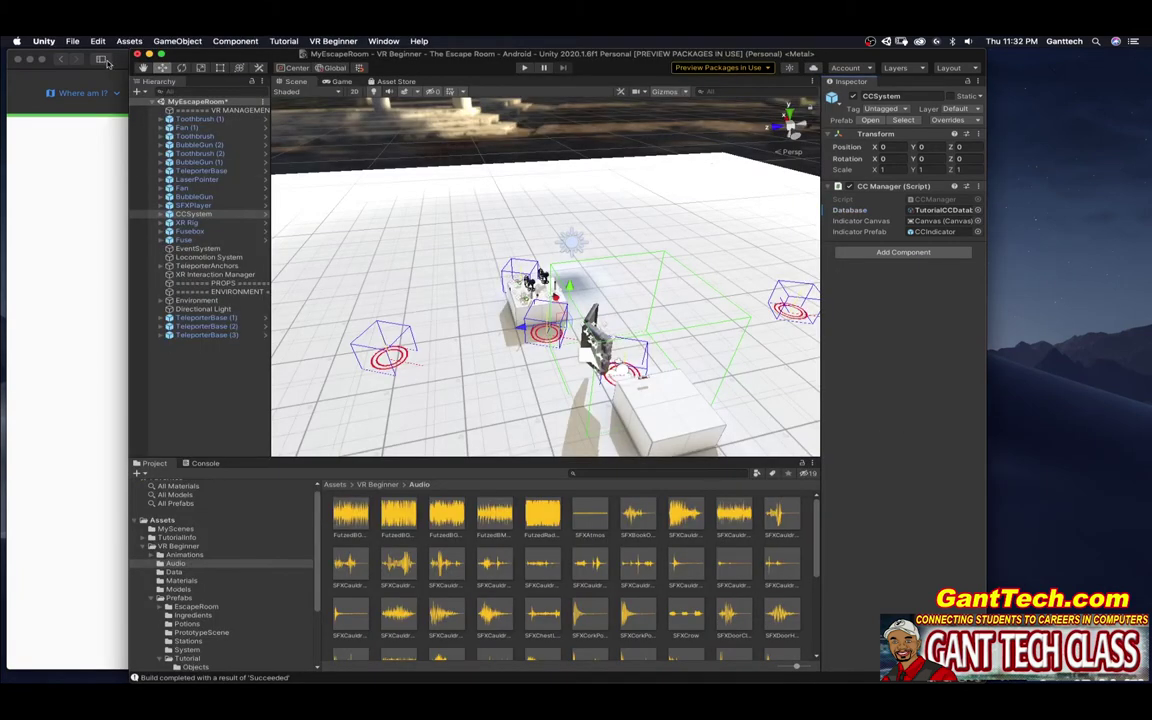
pyautogui.press('super+s')
pyautogui.click(72, 41)
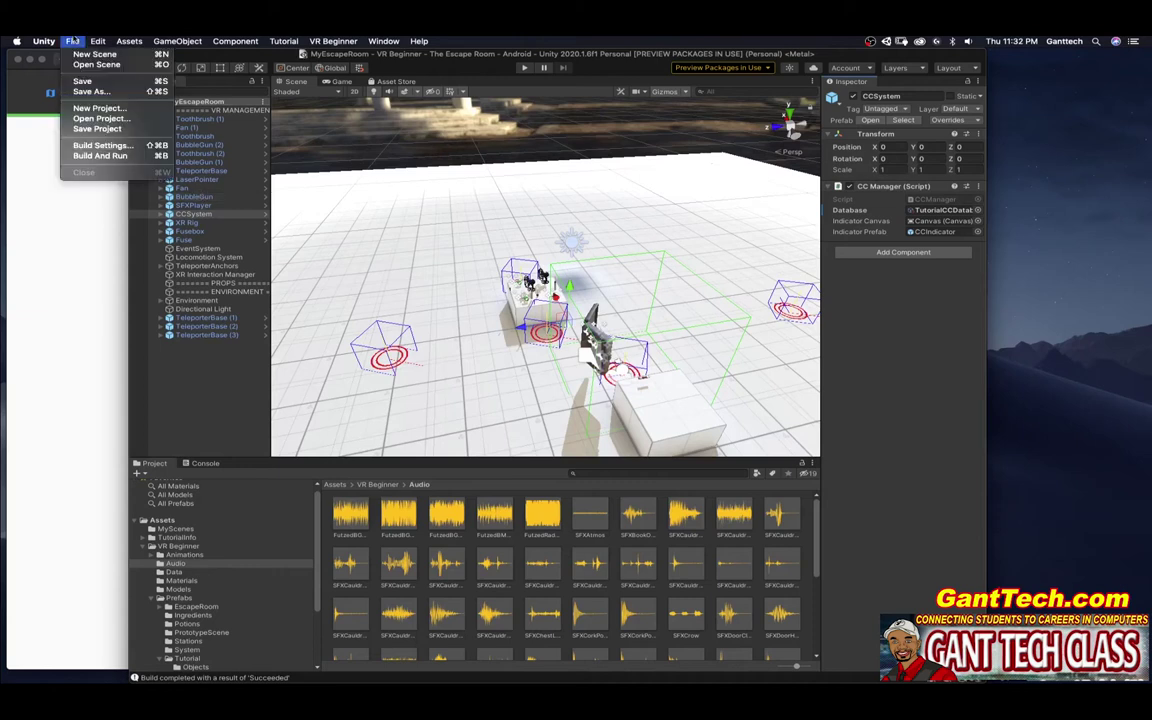
pyautogui.click(80, 75)
# Mark the tutorial's closed caption database step as completed and read the section on the Fusebox caption source
pyautogui.click(97, 250)
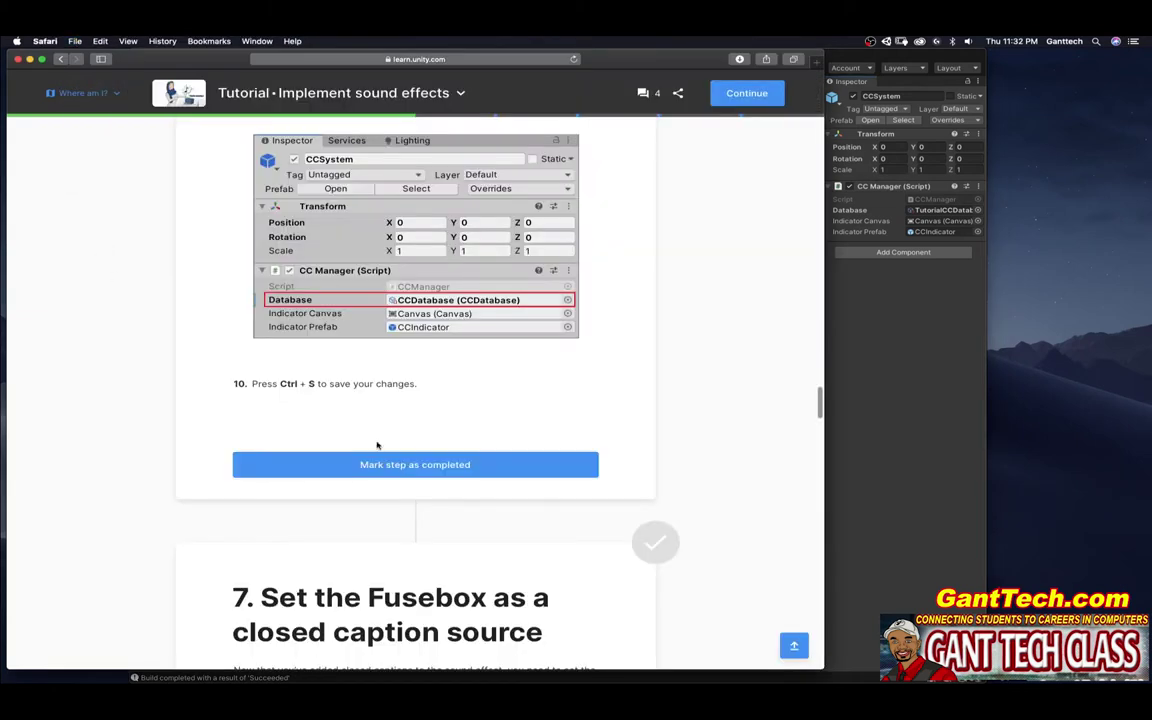
pyautogui.click(376, 469)
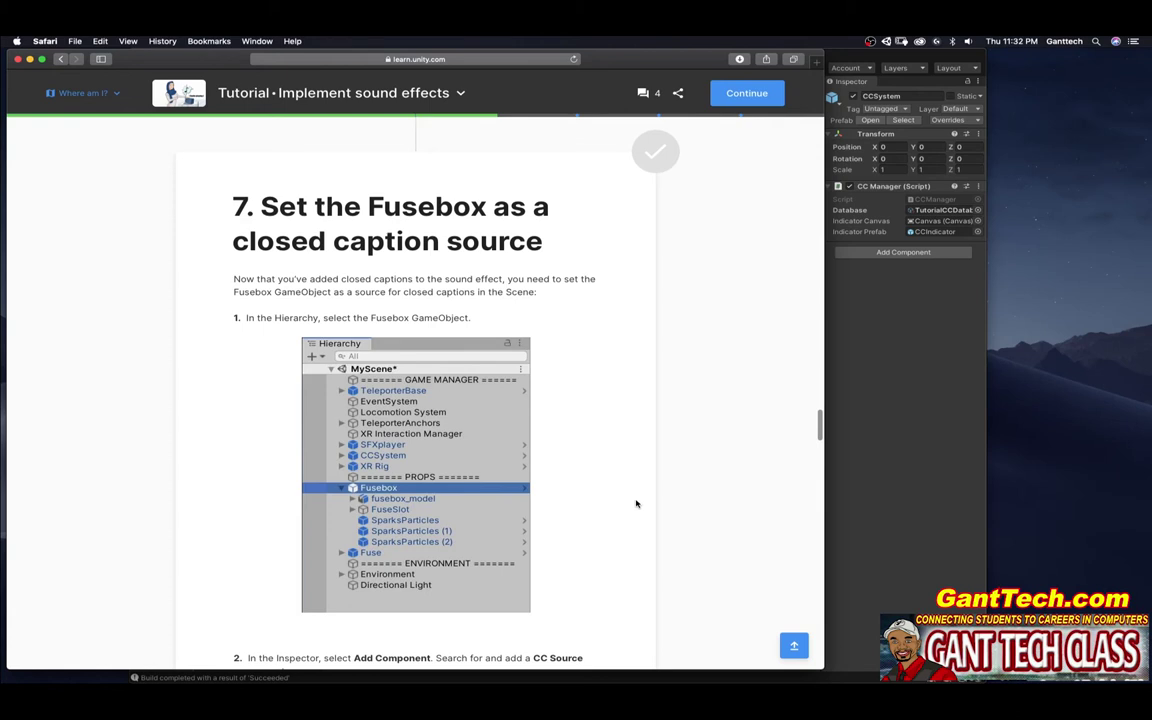
pyautogui.scroll(-1, 635, 503)
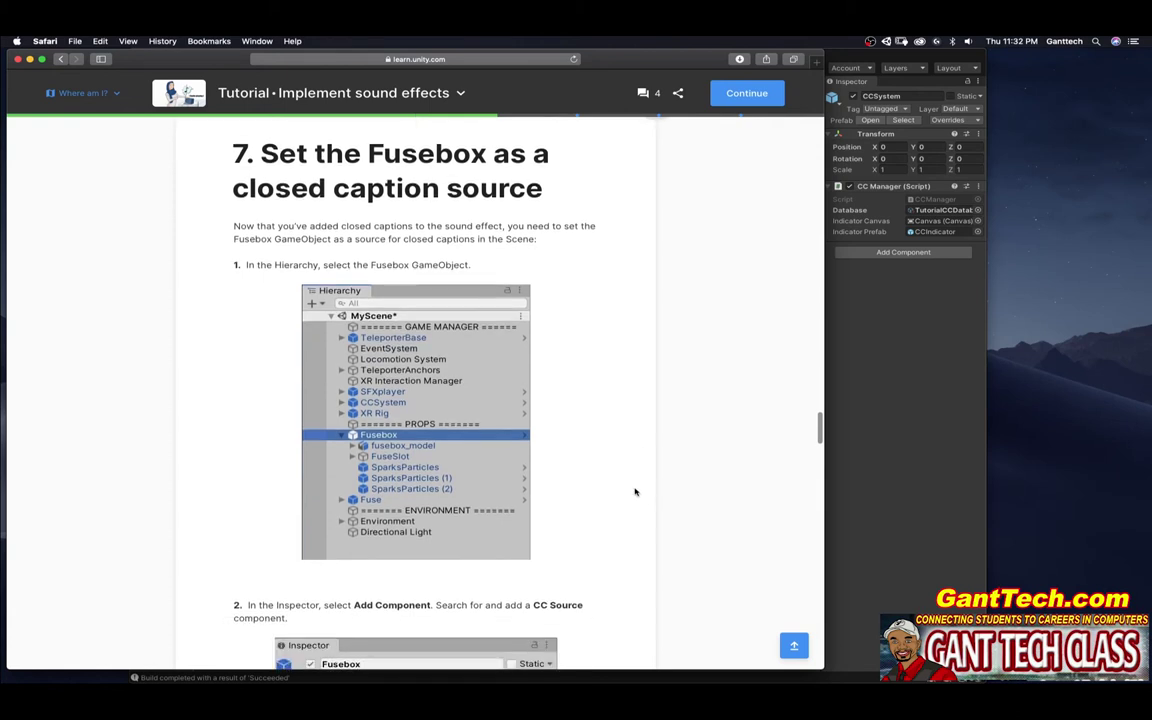
# Select the Fusebox object in Unity and frame its open front in the Scene view
pyautogui.press('super+Tab')
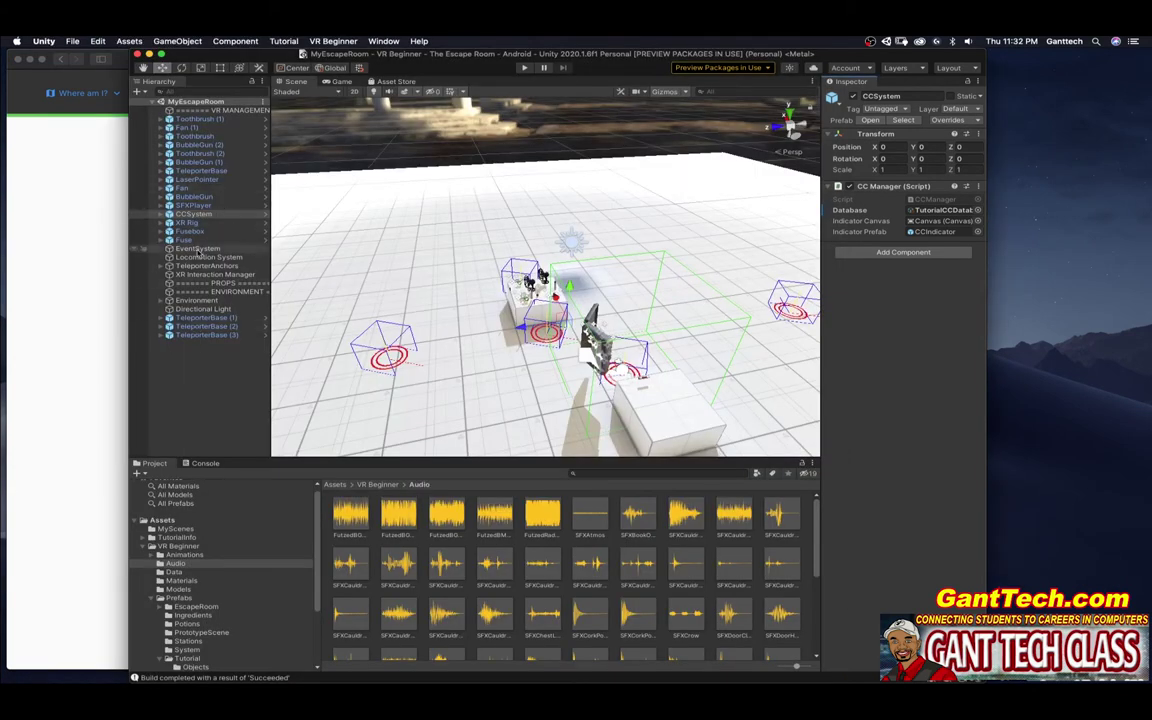
pyautogui.click(197, 232)
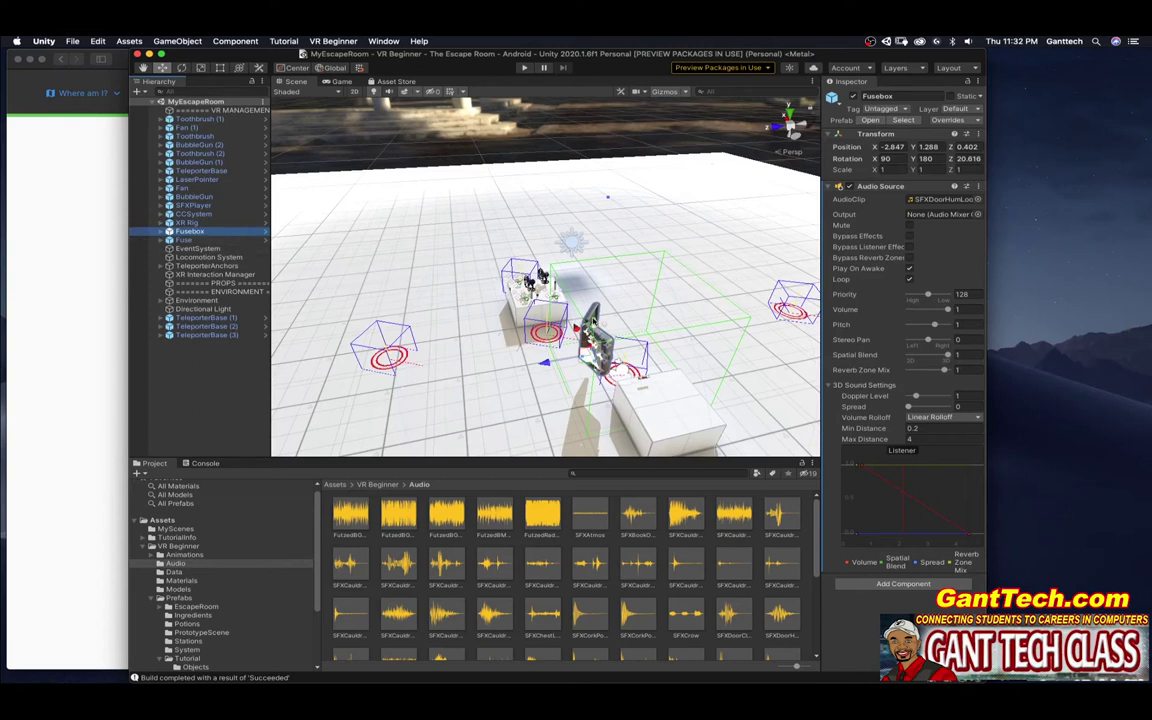
pyautogui.press('f')
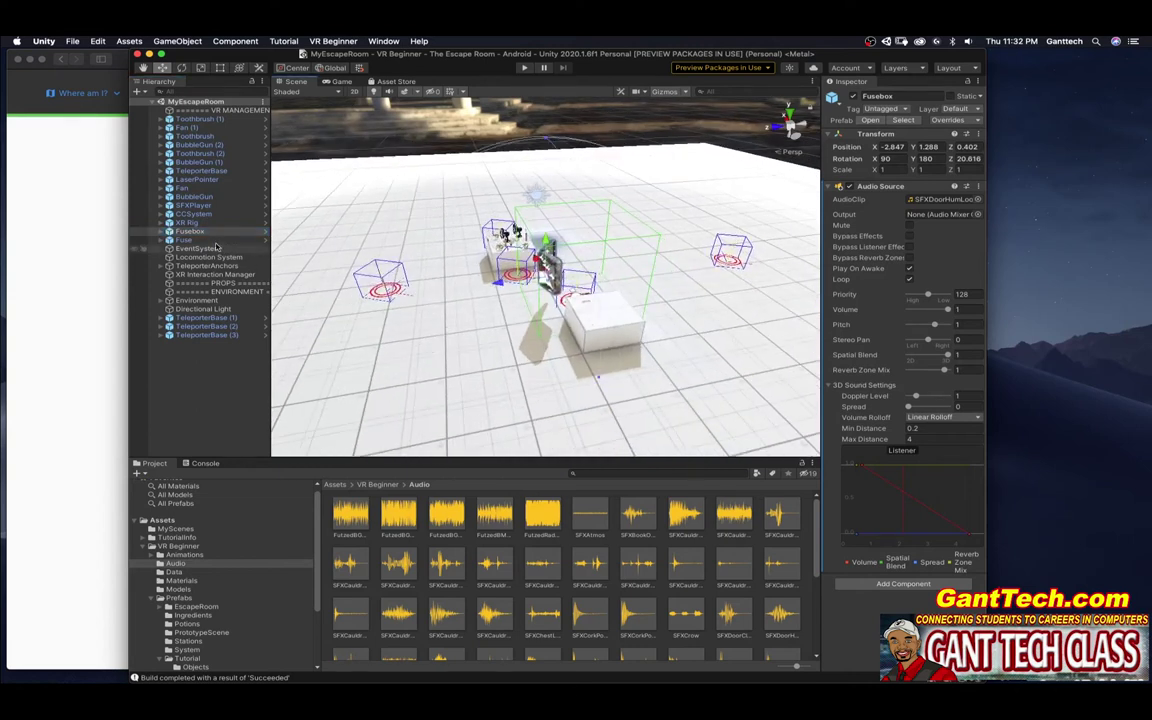
pyautogui.scroll(5, 568, 292)
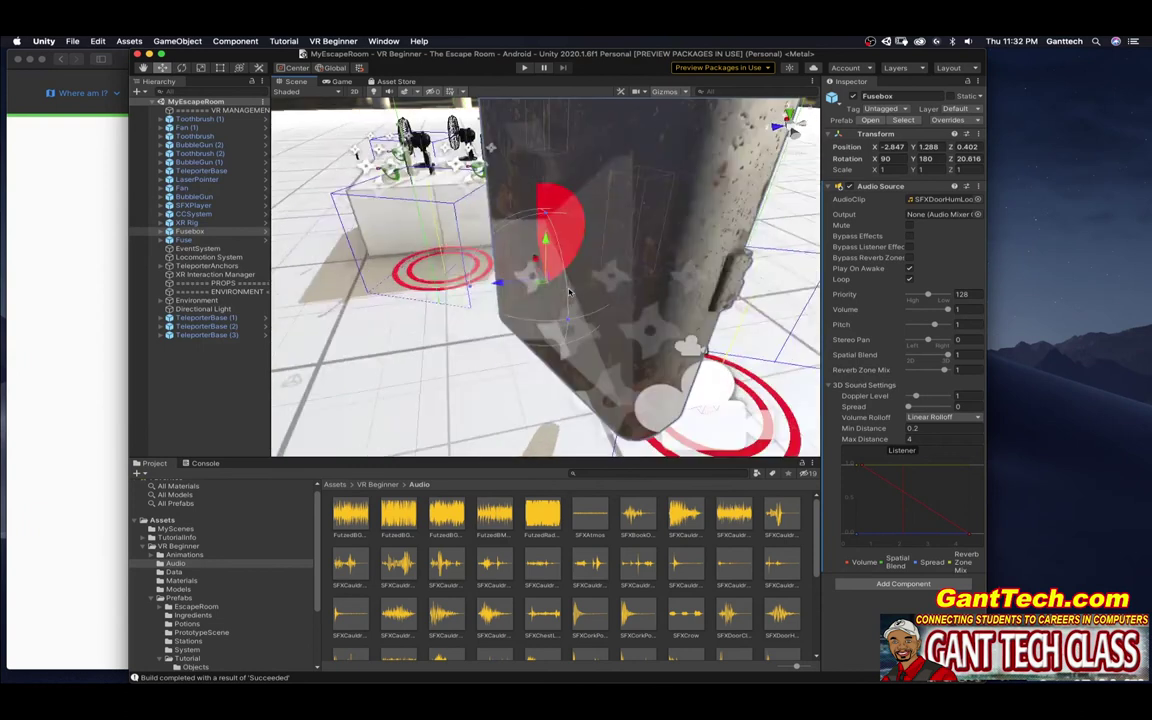
pyautogui.keyDown('alt'); pyautogui.moveTo(568, 292); pyautogui.dragTo(465, 287); pyautogui.keyUp('alt')
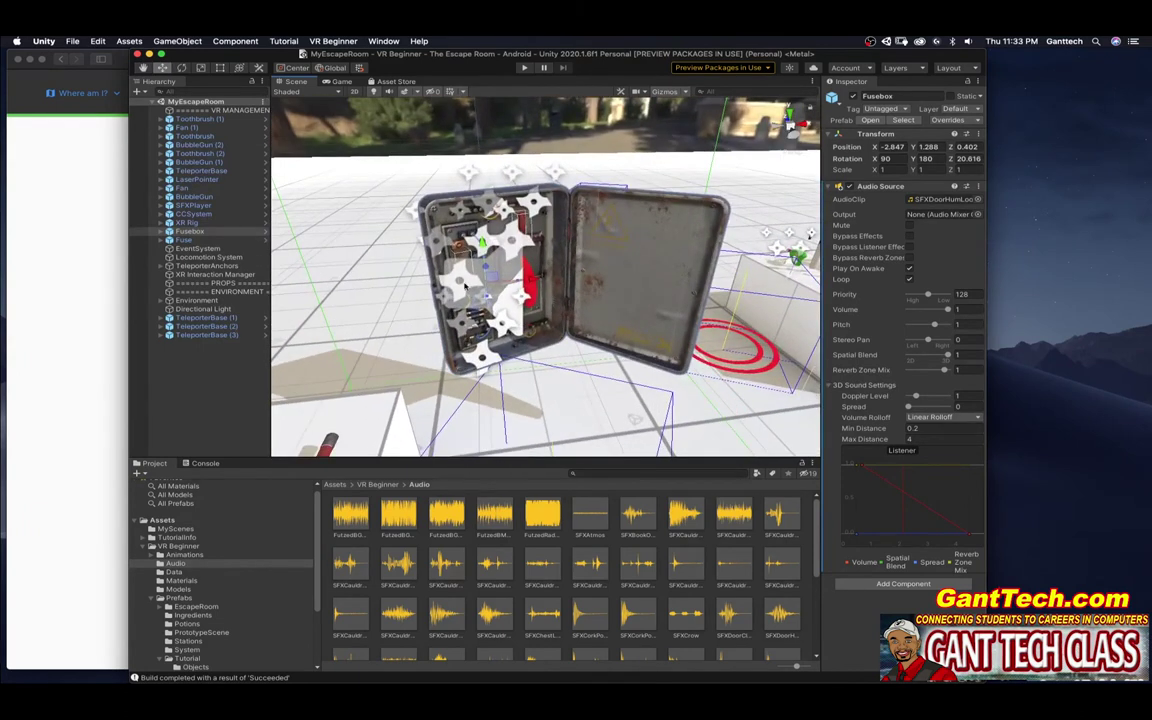
# Check the tutorial's component instruction and add a CC Source component to the Fusebox in Unity
pyautogui.click(110, 352)
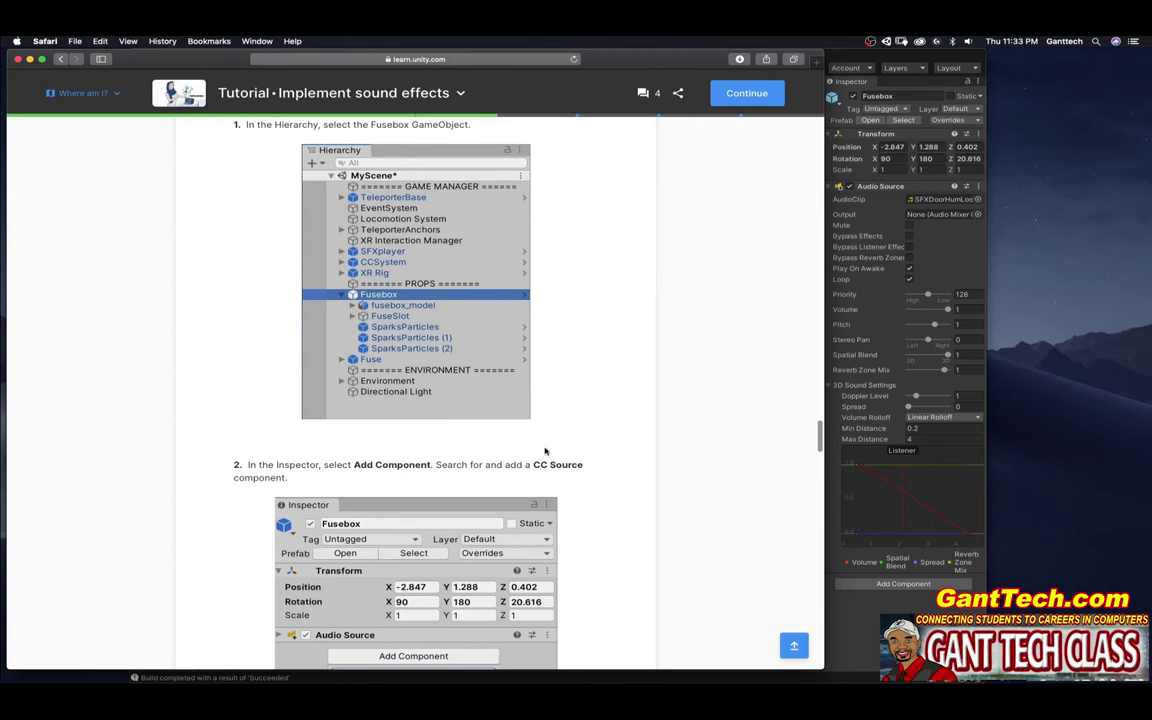
pyautogui.scroll(-3, 545, 452)
pyautogui.click(900, 272)
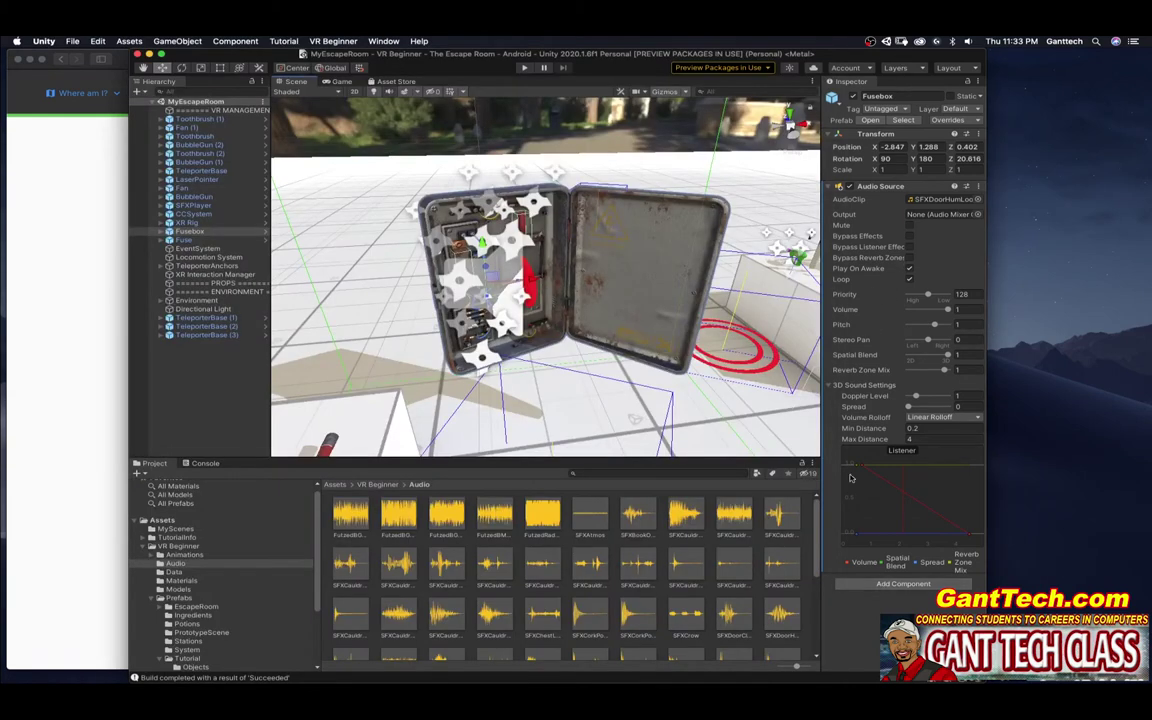
pyautogui.click(830, 387)
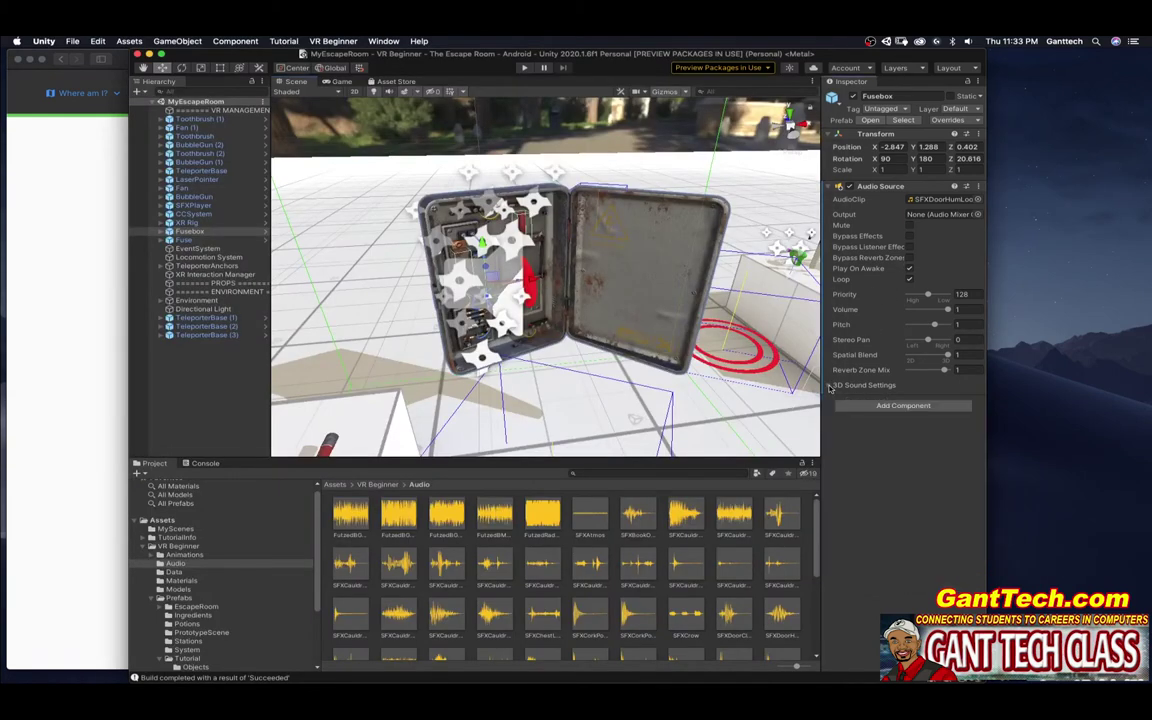
pyautogui.click(886, 406)
pyautogui.write('CC')
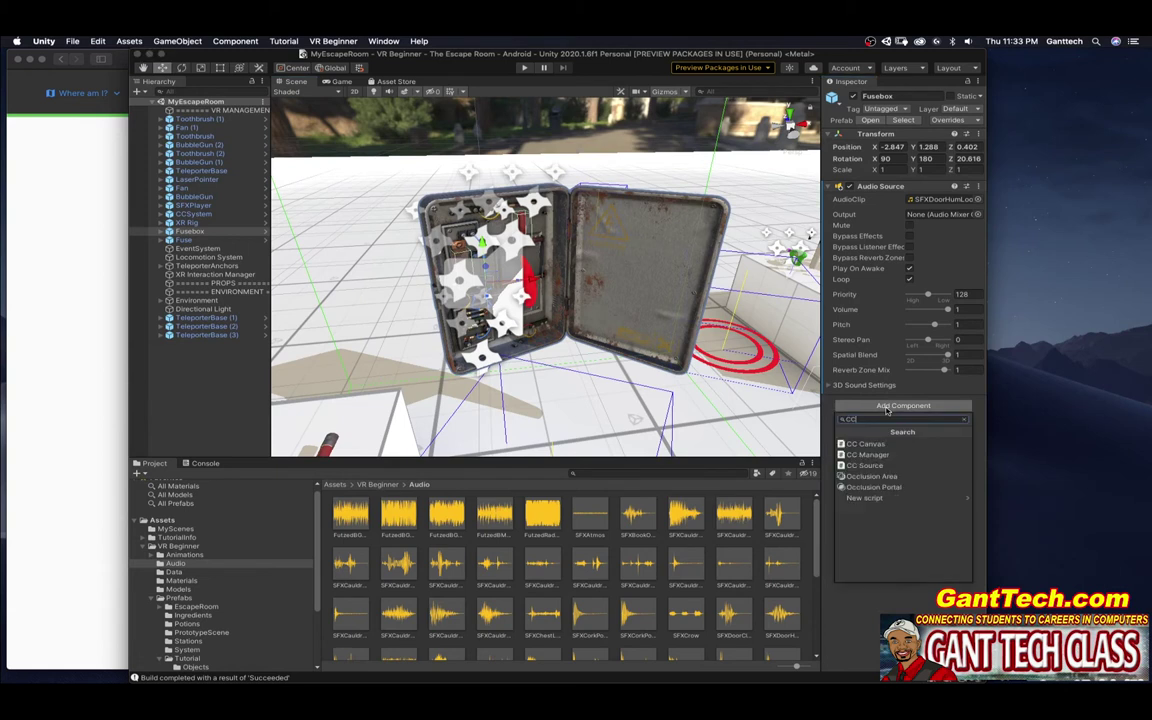
pyautogui.click(864, 467)
# Read the tutorial's next instruction and open the Assets > VR Beginner > Prefabs > System folder in Unity
pyautogui.press('super+Tab')
pyautogui.scroll(-1, 347, 380)
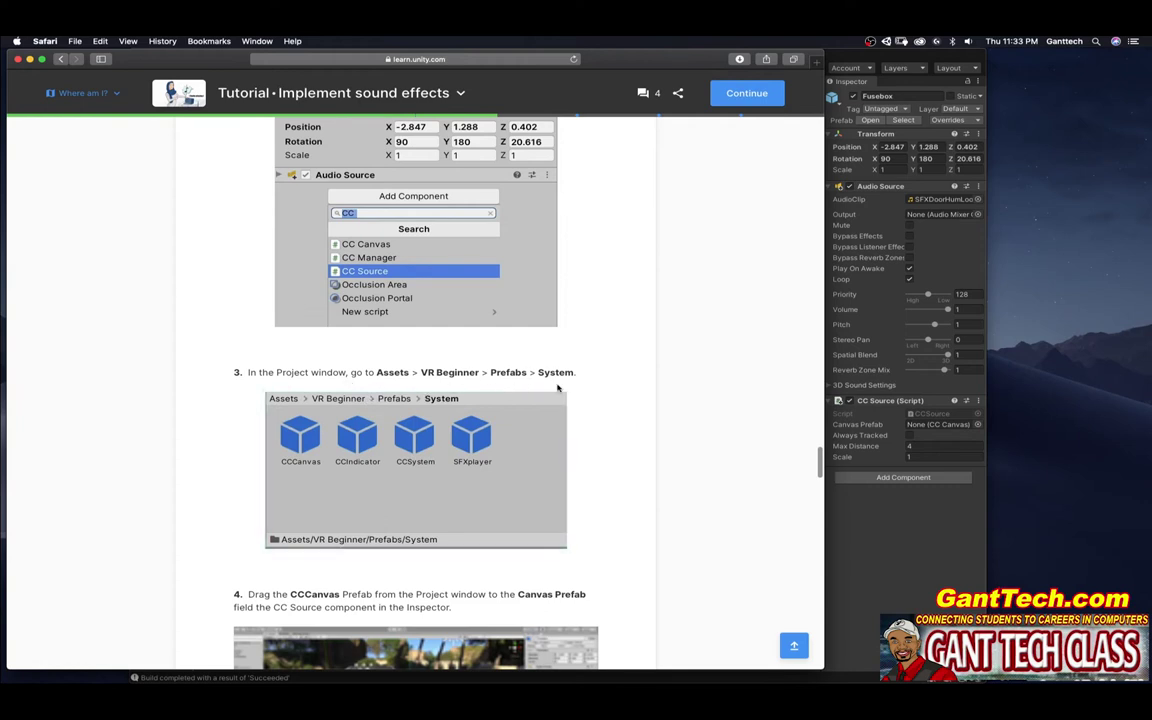
pyautogui.press('super+Tab')
pyautogui.click(160, 520)
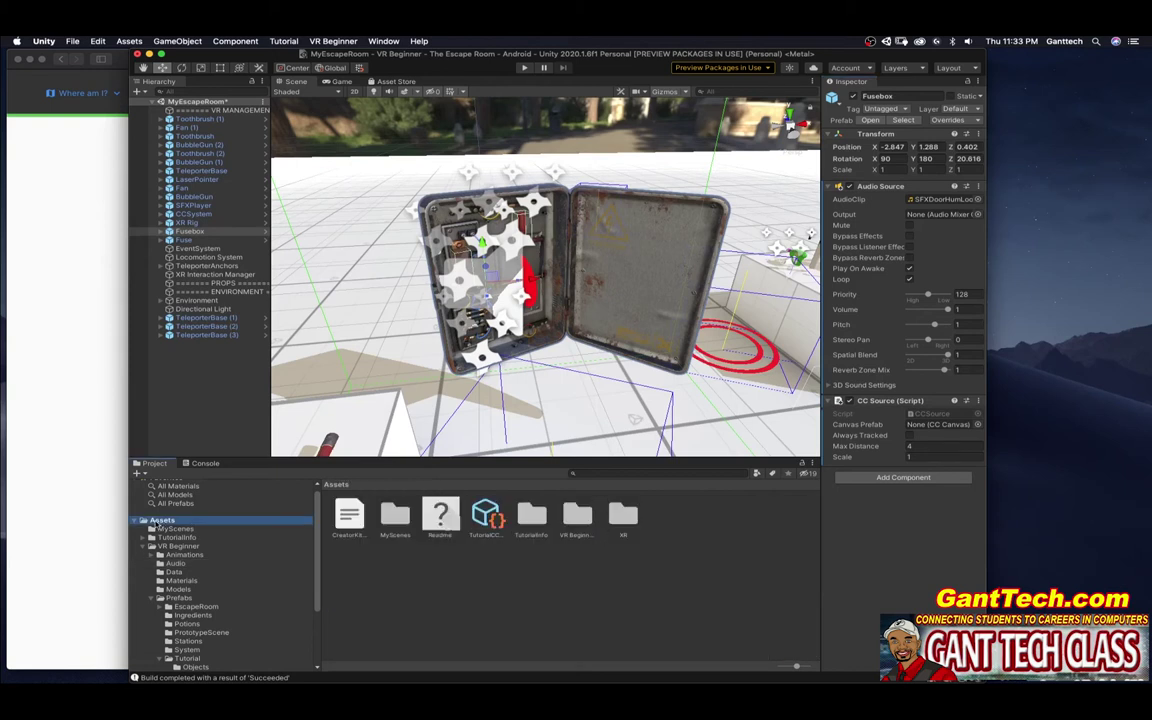
pyautogui.doubleClick(577, 514)
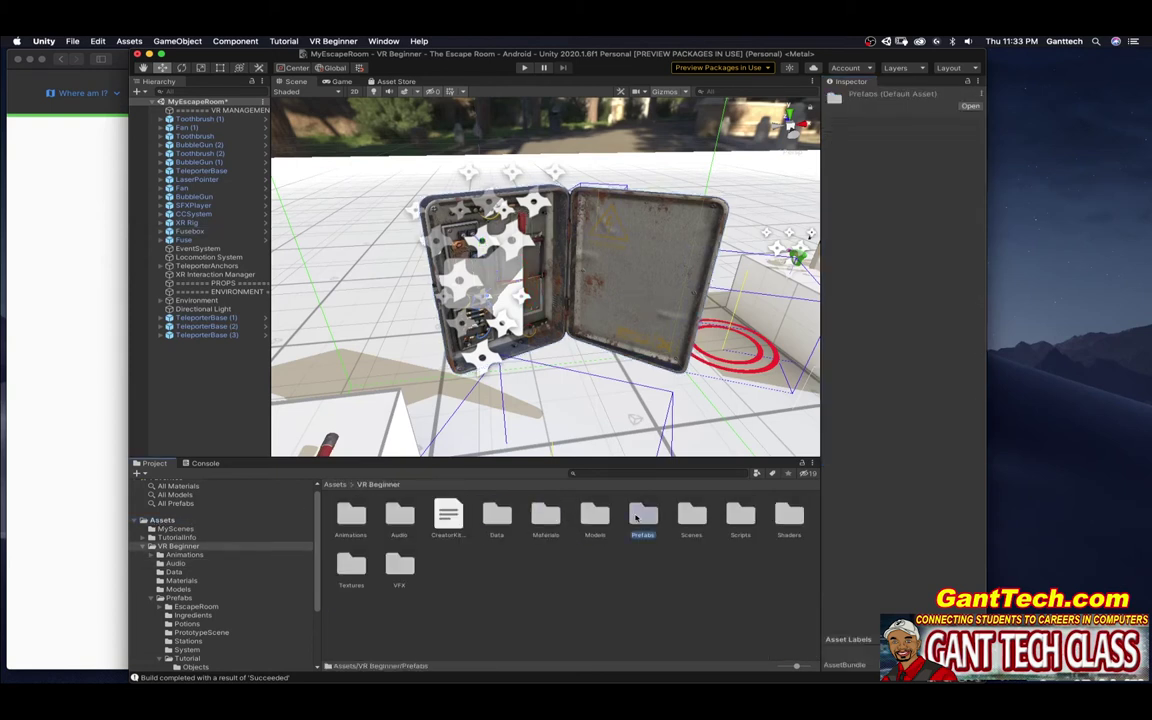
pyautogui.doubleClick(638, 515)
pyautogui.doubleClick(577, 514)
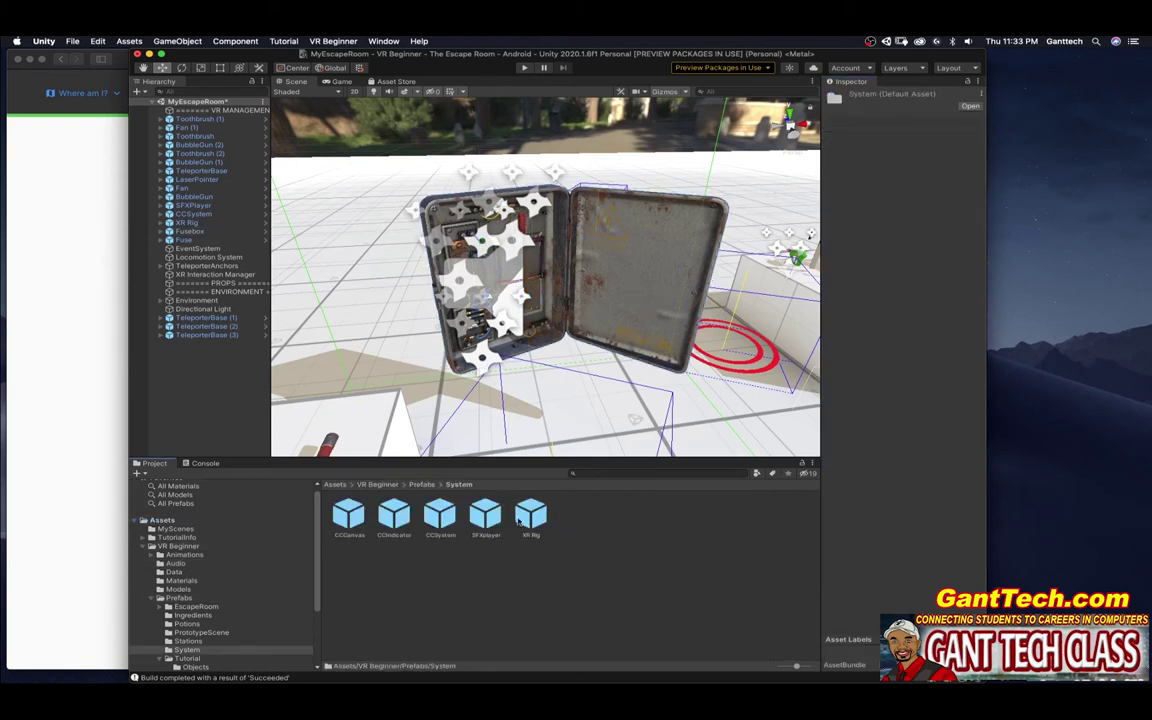
# Following the tutorial, reselect the Fusebox and assign the CCCanvas prefab to its CC Source's Canvas Prefab property
pyautogui.press('super+Tab')
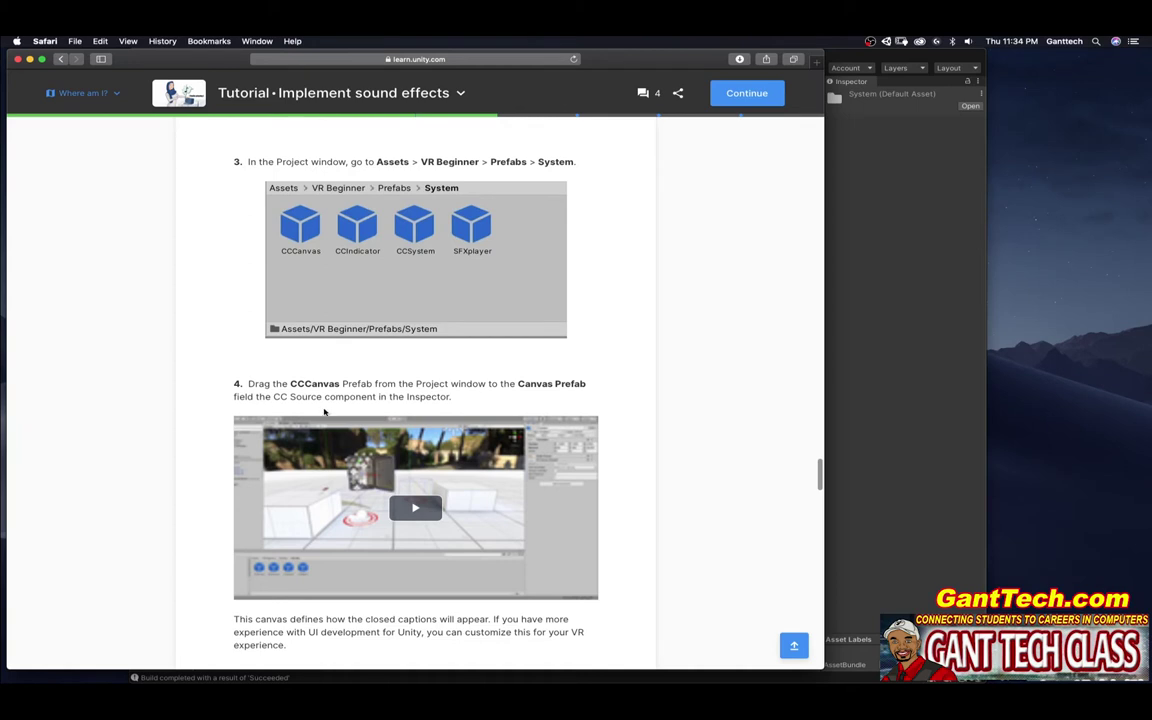
pyautogui.scroll(-2, 462, 403)
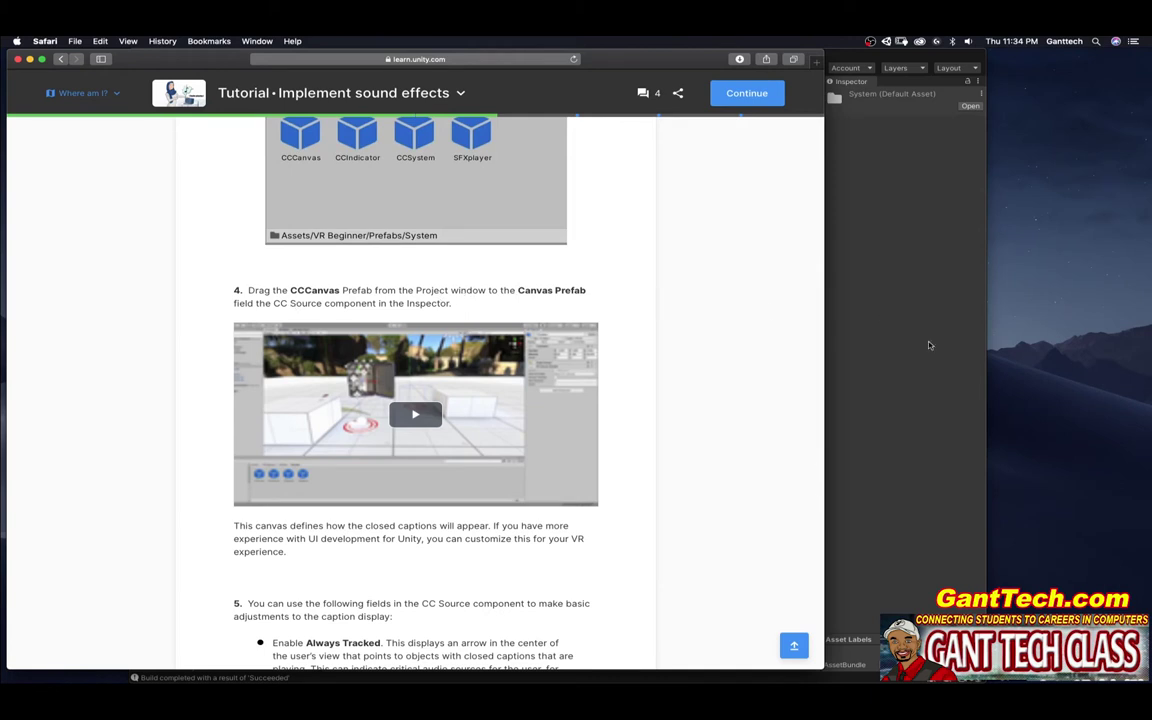
pyautogui.click(835, 308)
pyautogui.click(736, 350)
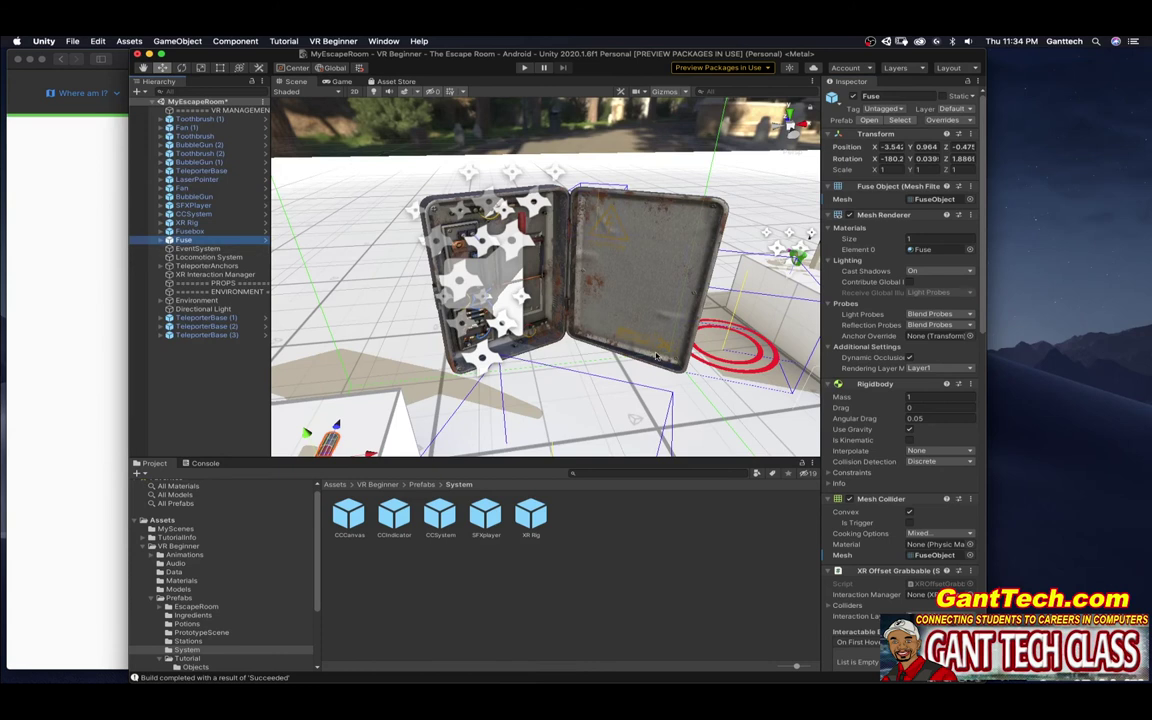
pyautogui.click(650, 300)
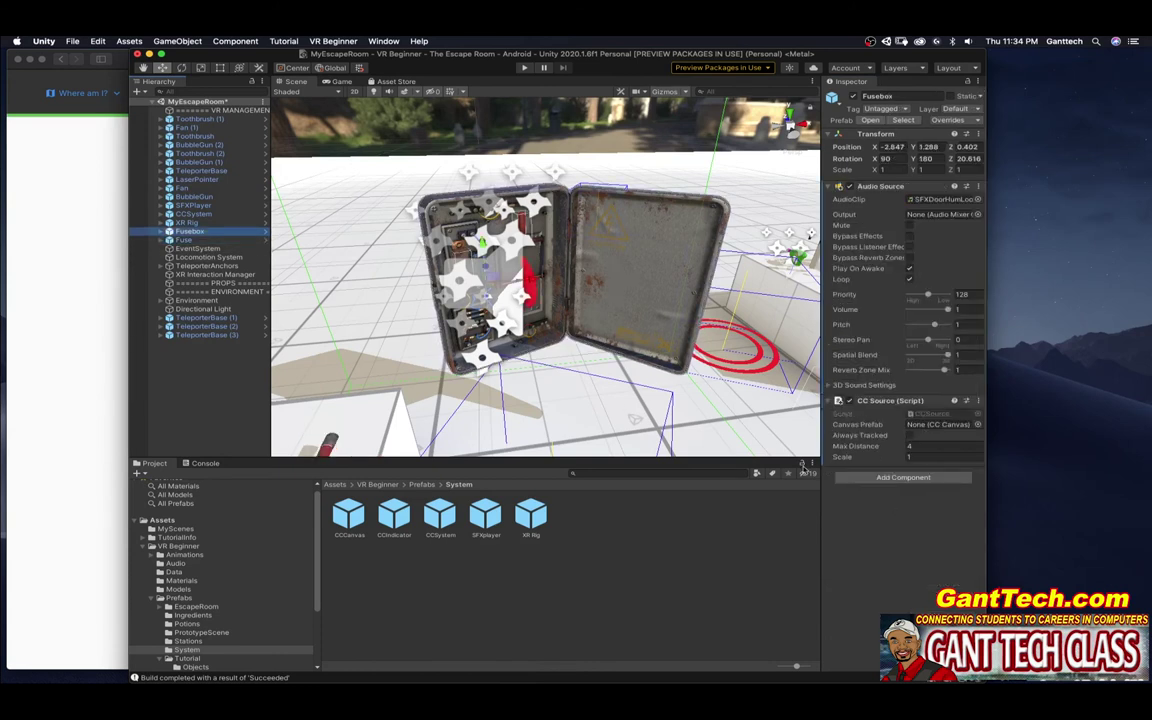
pyautogui.click(45, 479)
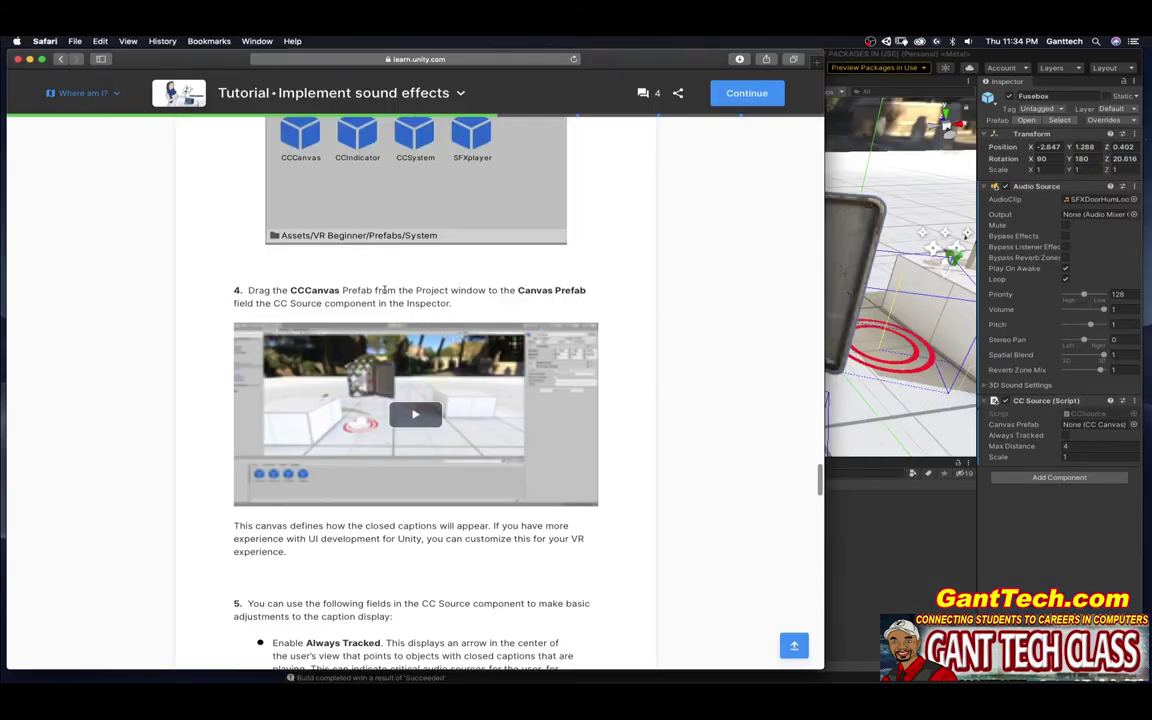
pyautogui.click(1080, 427)
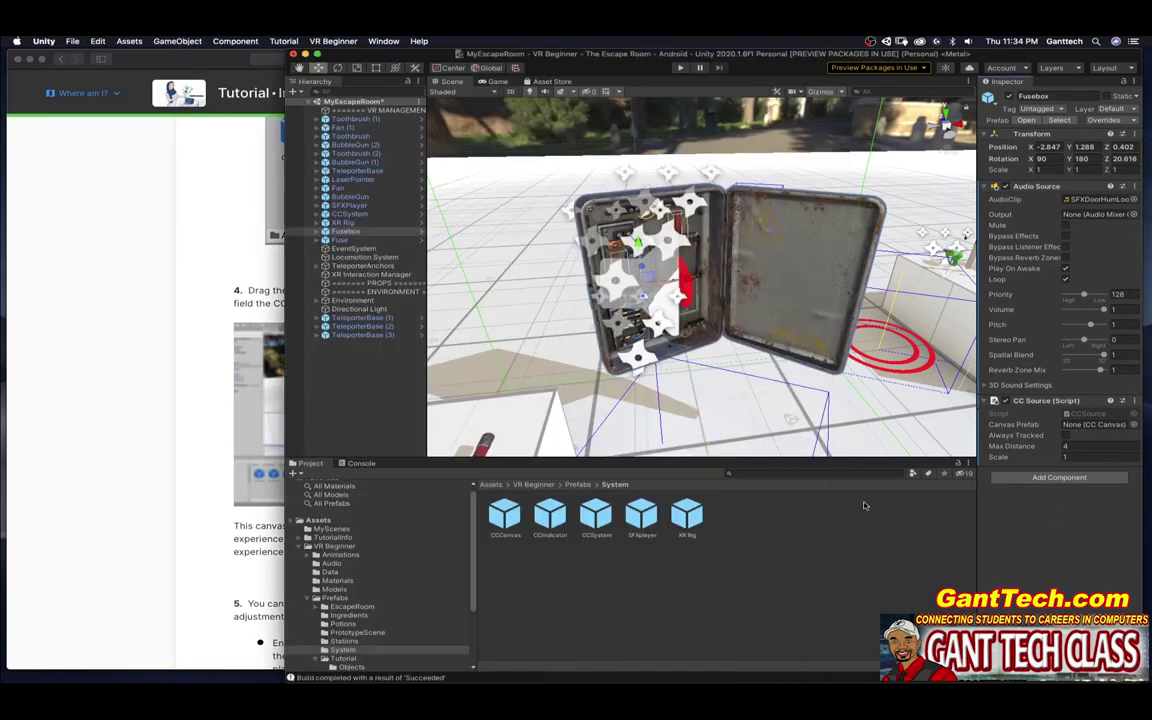
pyautogui.moveTo(518, 513); pyautogui.dragTo(1070, 424)
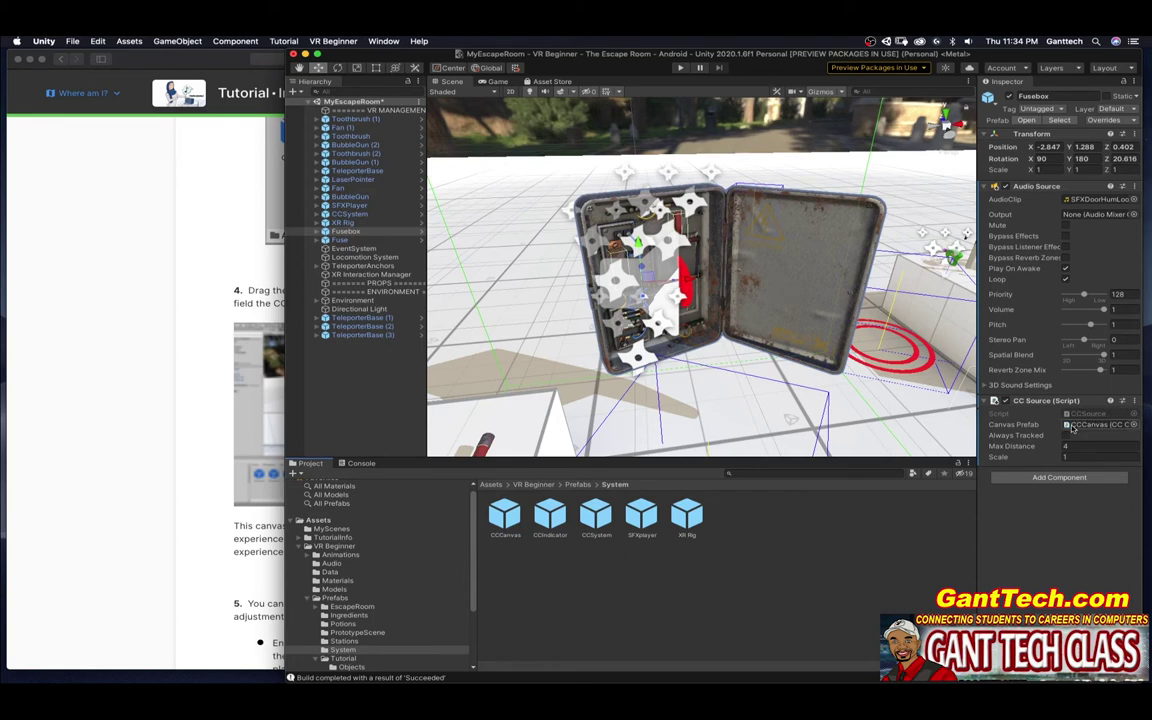
# Read the tutorial's caption display adjustments and set the Fusebox CC Source's Max Distance to 2
pyautogui.click(48, 459)
pyautogui.scroll(-5, 183, 452)
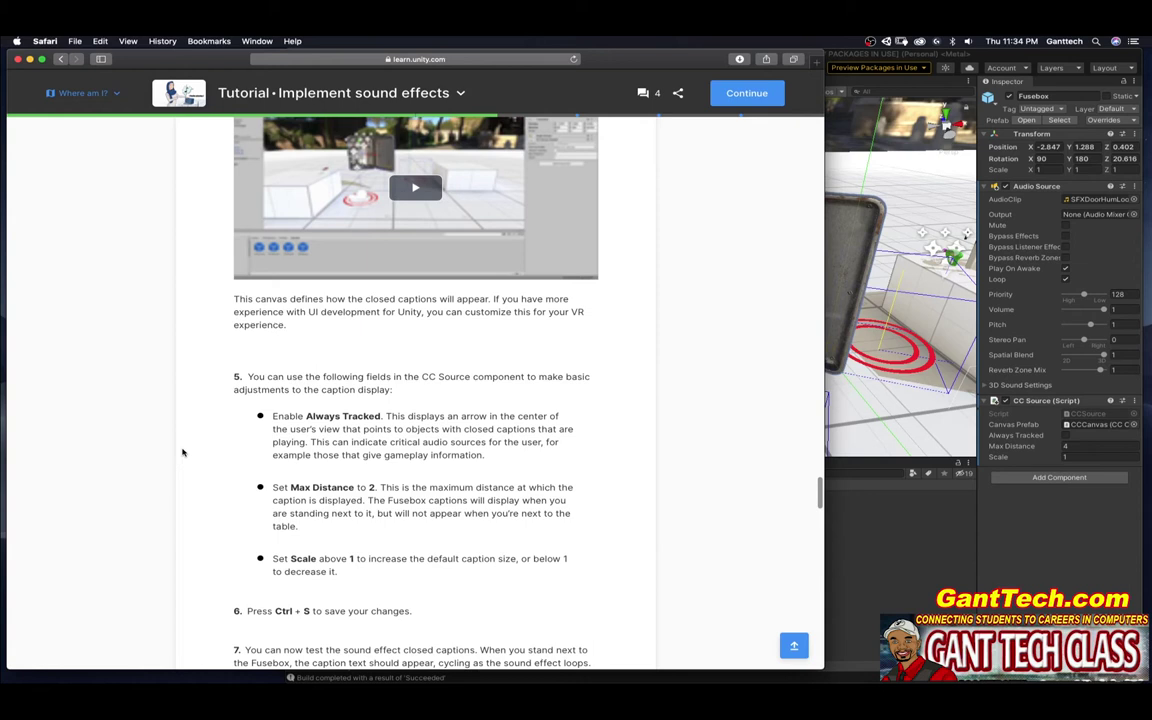
pyautogui.scroll(-2, 363, 457)
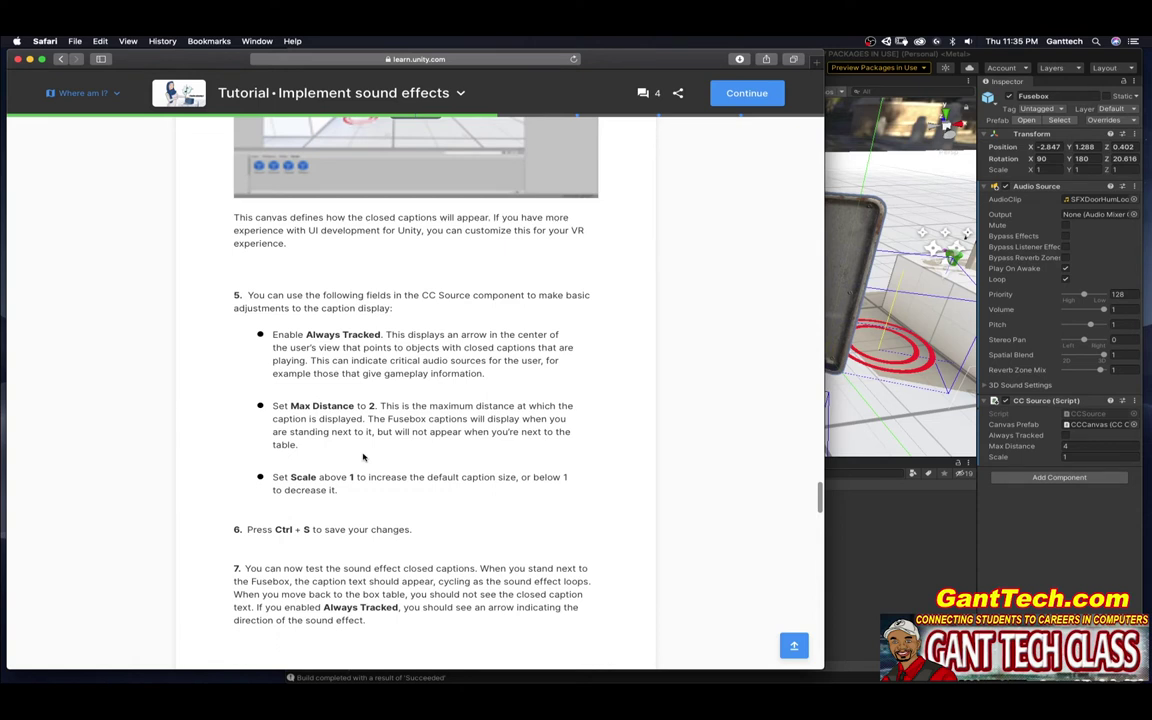
pyautogui.click(1079, 450)
pyautogui.click(1073, 447)
pyautogui.write('2')
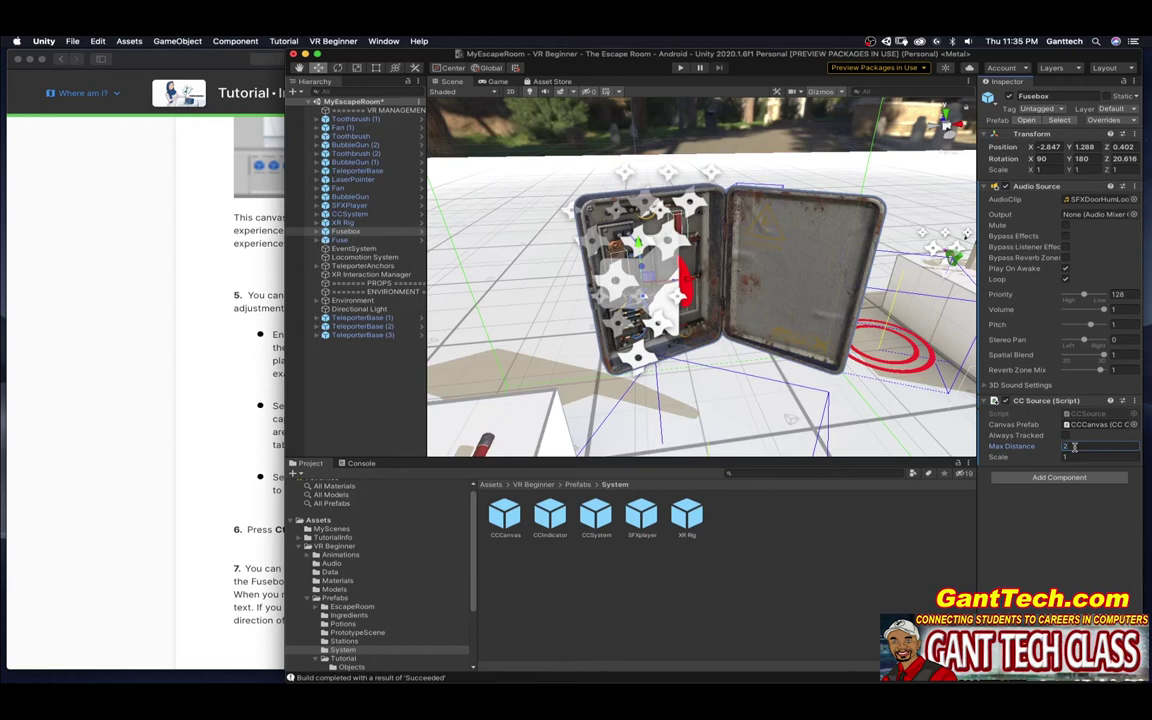
# Review the tutorial's caption size note and set the Fusebox CC Source's Scale to 2
pyautogui.click(281, 441)
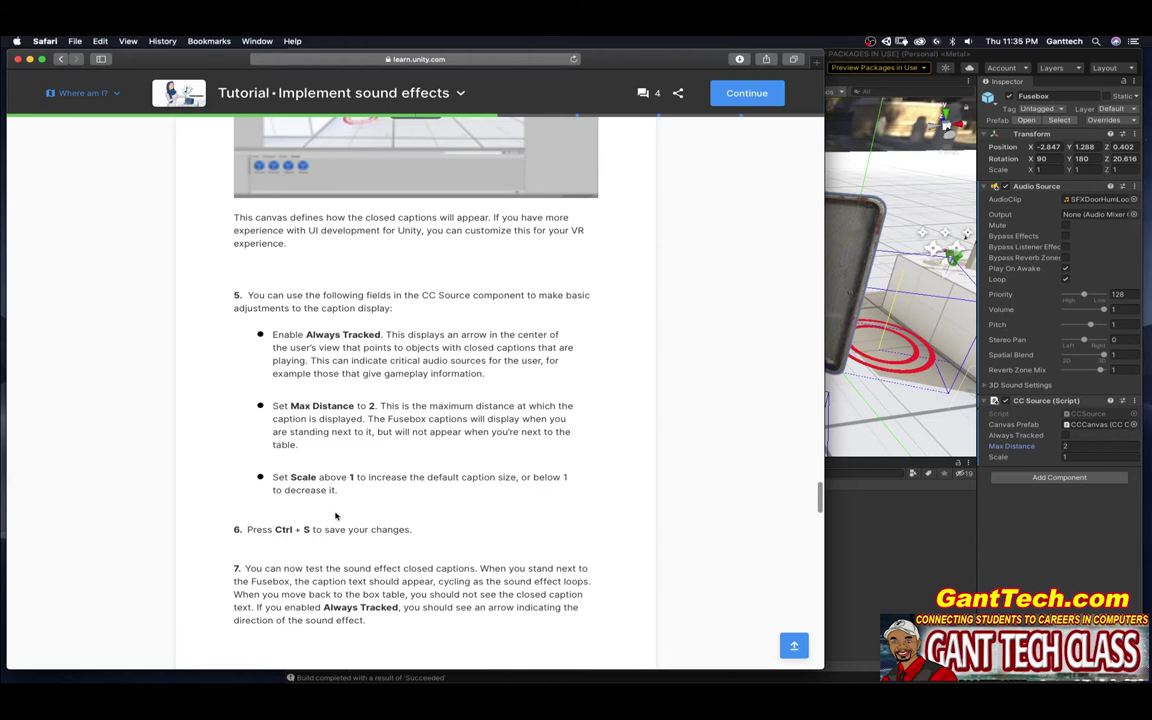
pyautogui.click(1068, 457)
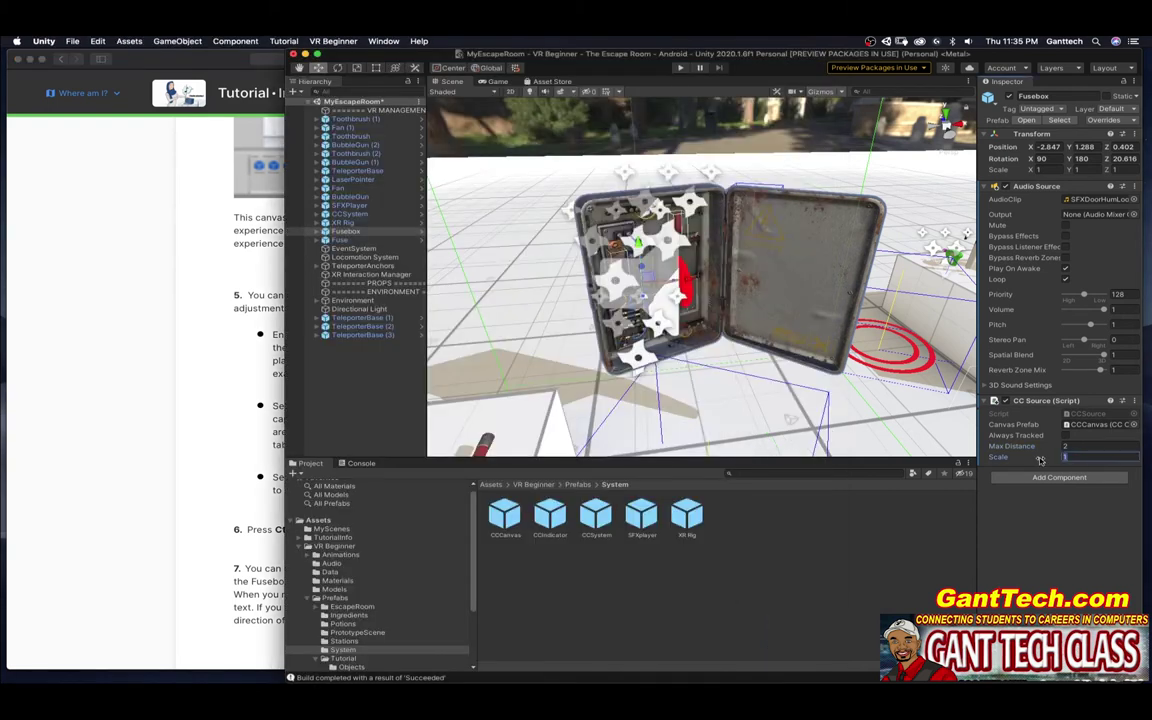
pyautogui.write('5')
# Check the tutorial's save instruction and save the MyEscapeRoom scene in Unity
pyautogui.click(230, 481)
pyautogui.scroll(-2, 250, 400)
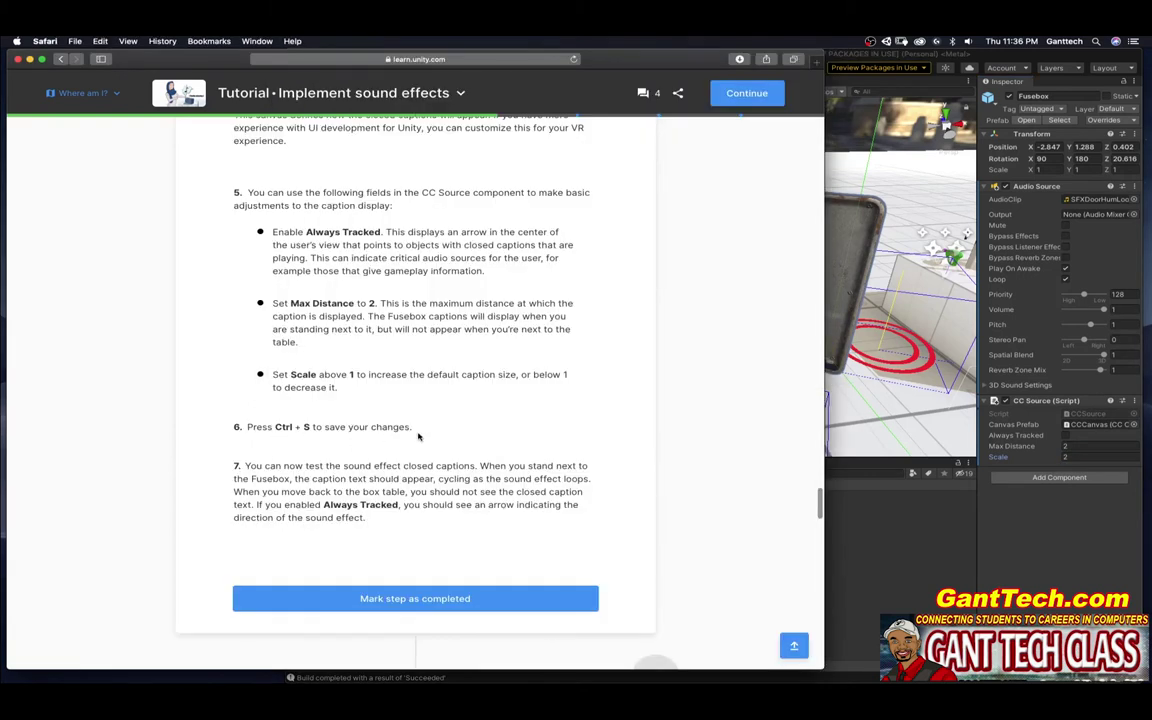
pyautogui.press('super+Tab')
pyautogui.click(73, 41)
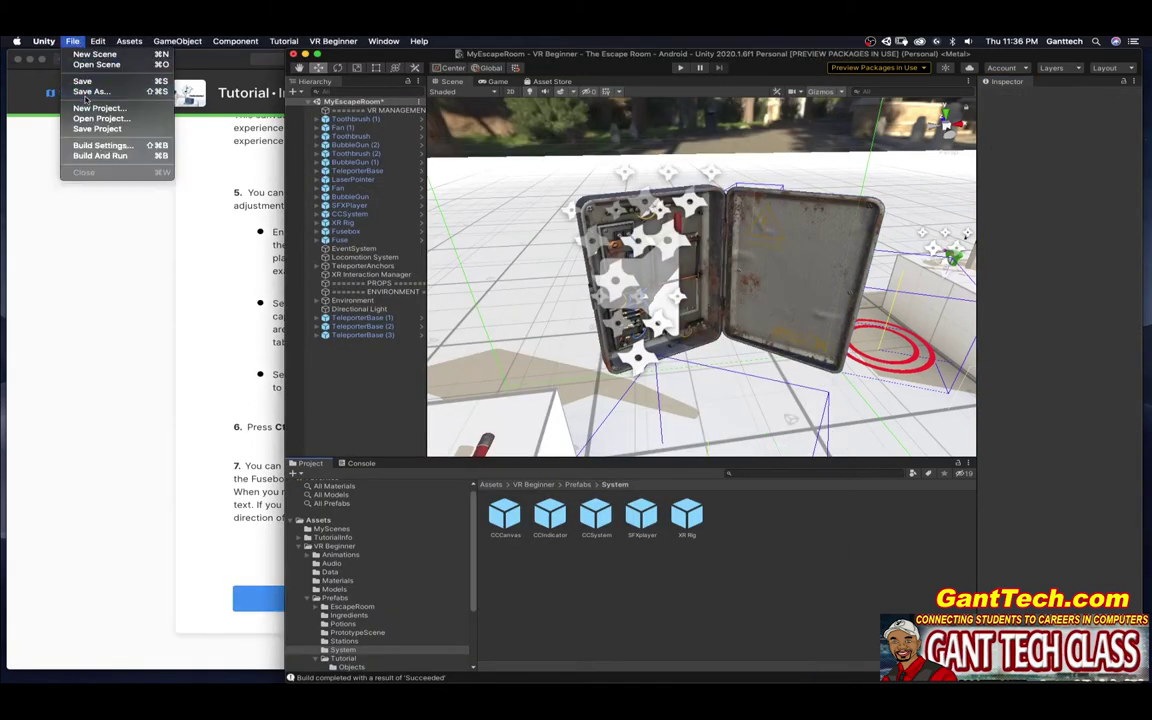
pyautogui.click(82, 81)
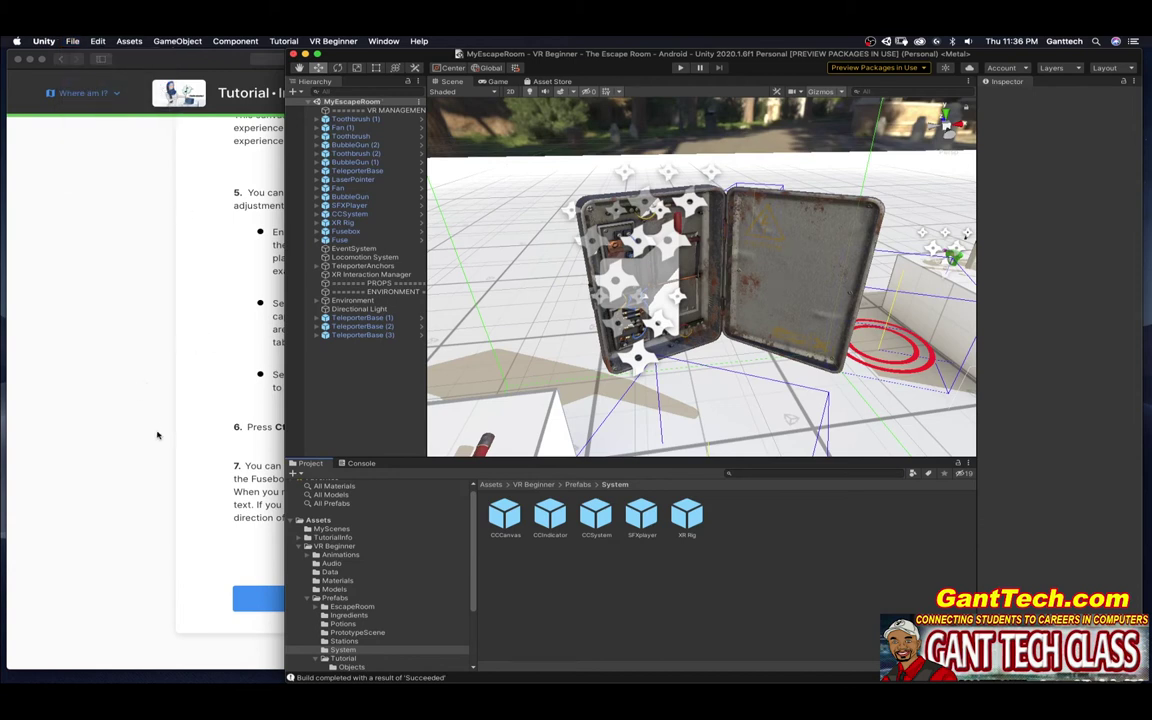
# Mark the tutorial's Fusebox caption source step as completed and read the section on adding a contact sound effect
pyautogui.click(157, 435)
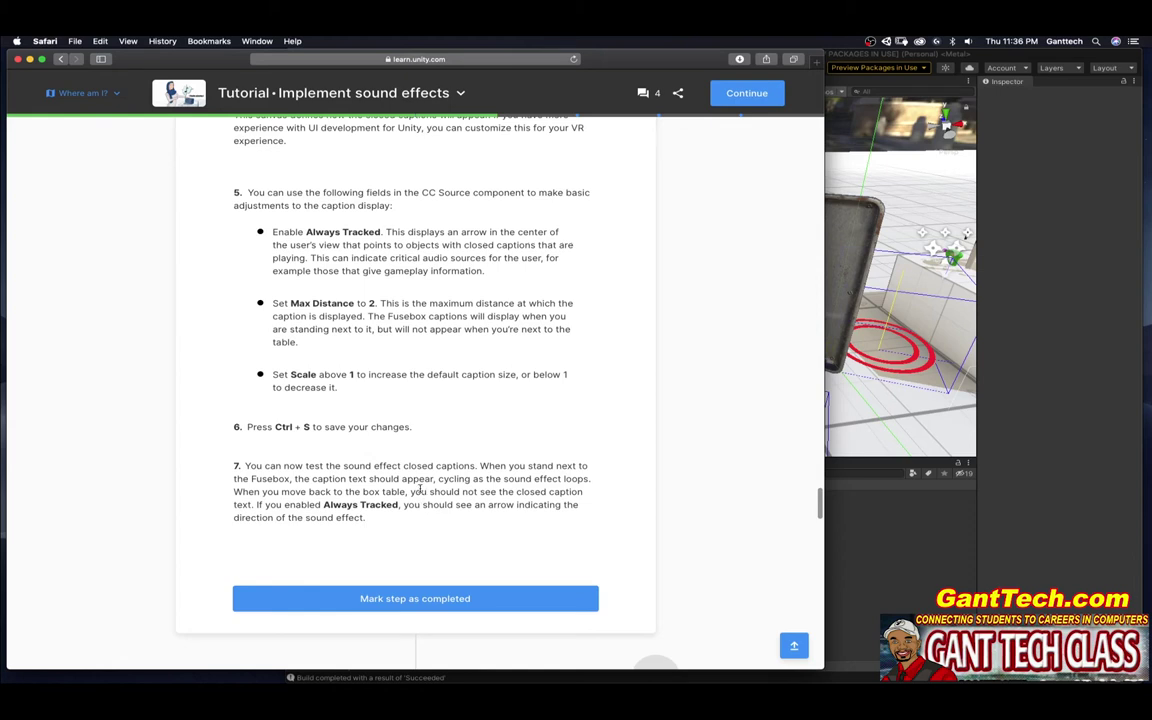
pyautogui.scroll(-2, 420, 490)
pyautogui.click(397, 521)
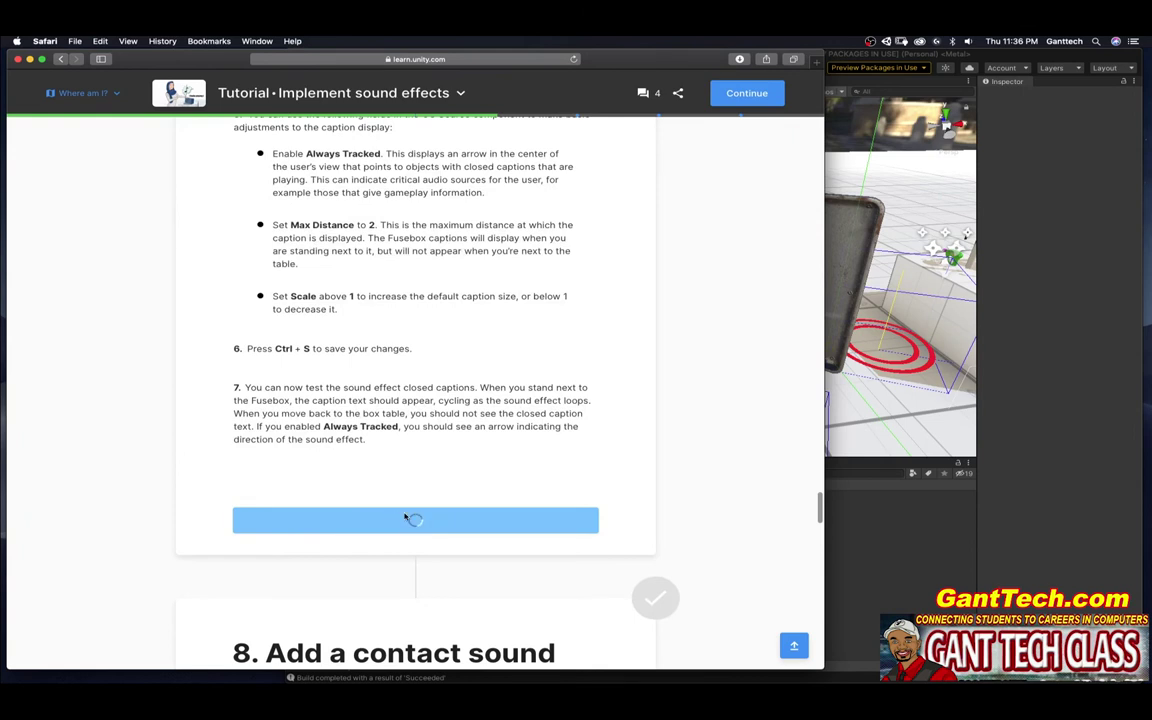
pyautogui.click(406, 519)
pyautogui.scroll(-5, 480, 485)
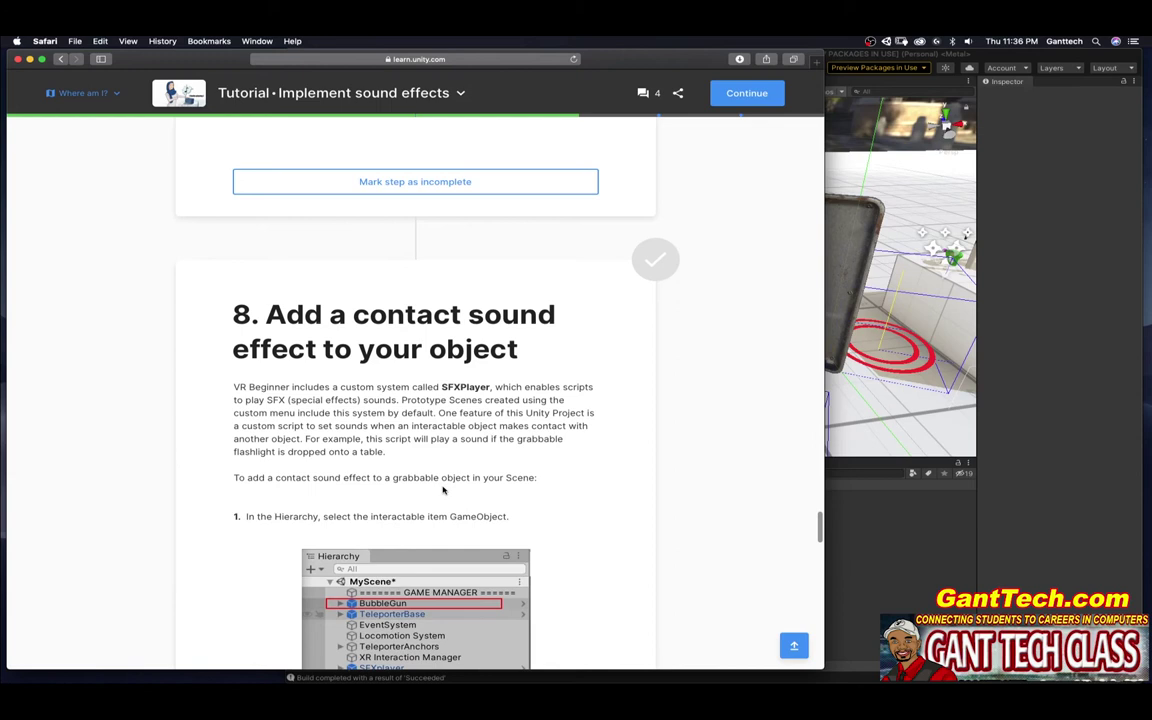
pyautogui.scroll(-1, 445, 491)
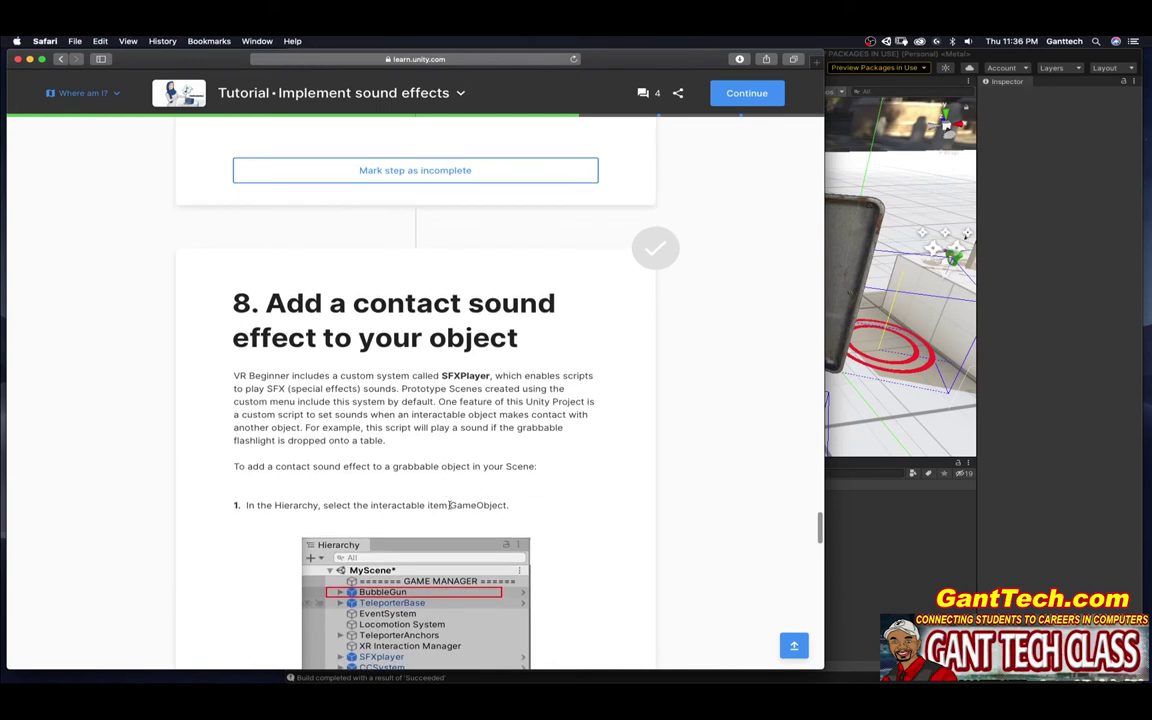
pyautogui.scroll(3, 471, 505)
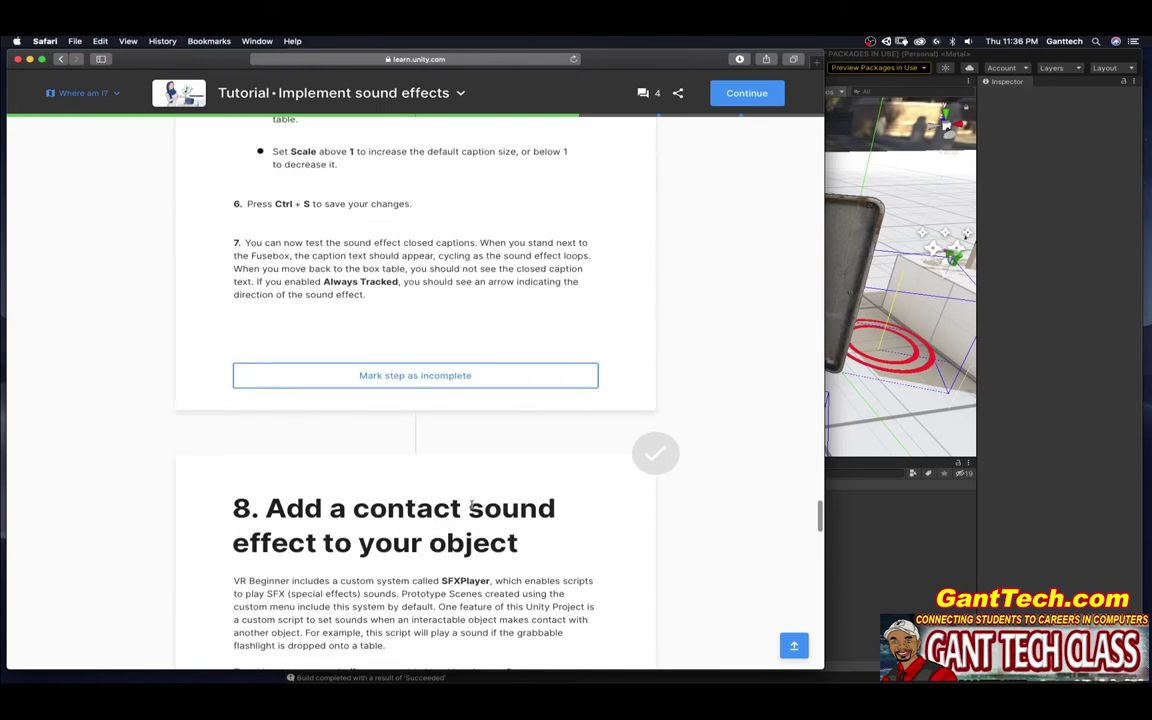
pyautogui.scroll(-1, 470, 507)
pyautogui.scroll(-4, 470, 507)
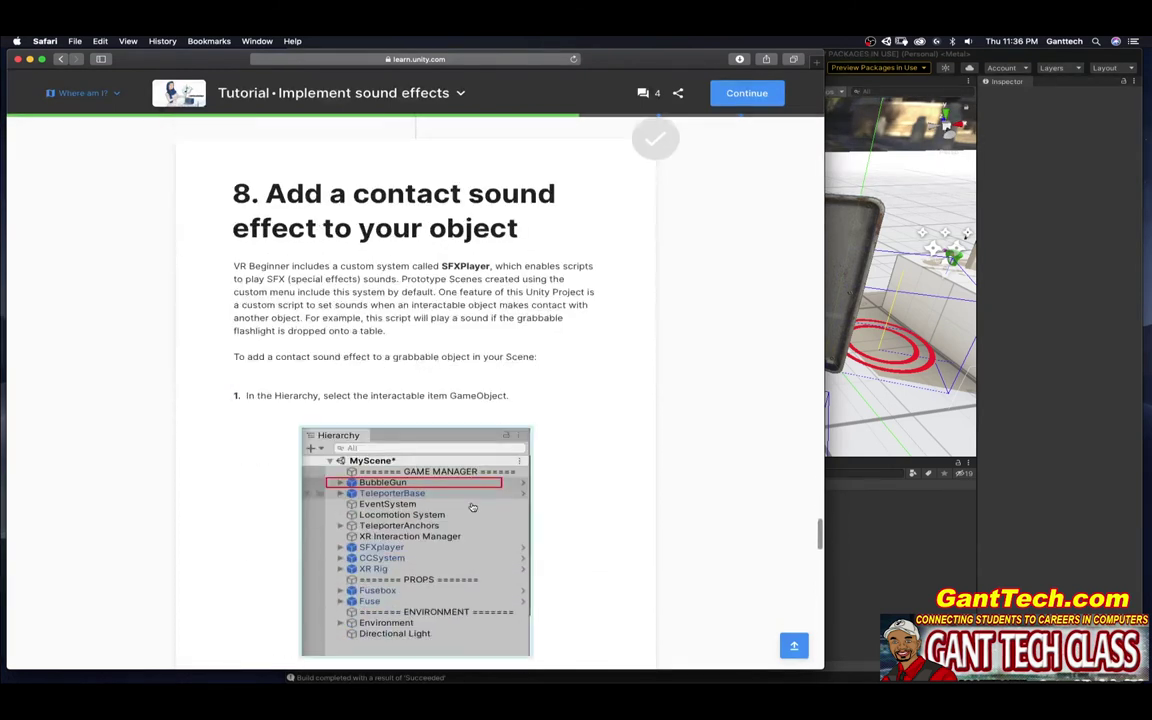
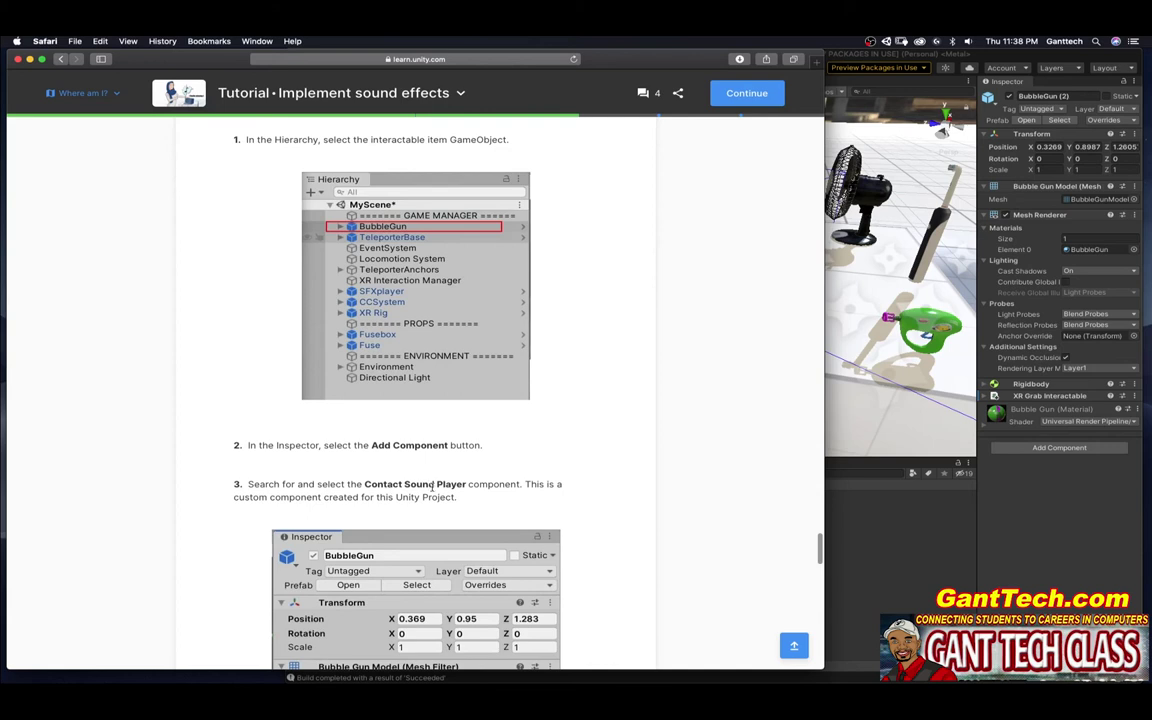
# Add a Contact Sound Player component to BubbleGun (2) in Unity and read the tutorial's instruction on choosing a clip
pyautogui.click(1059, 447)
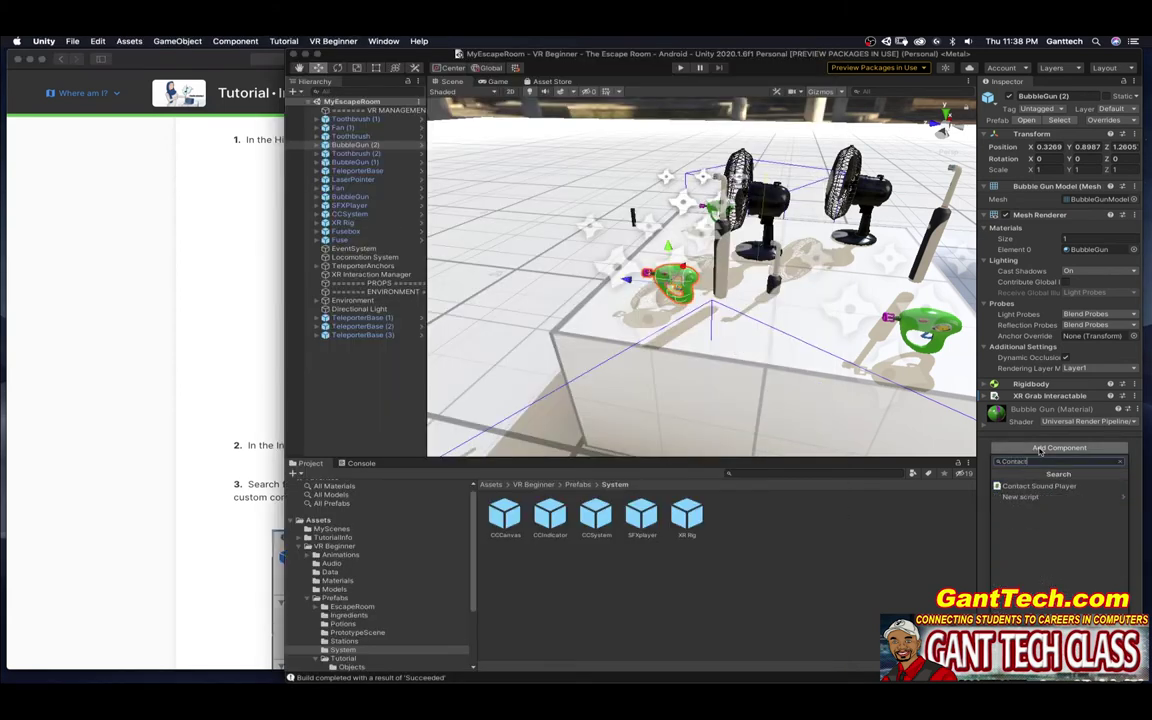
pyautogui.click(1002, 488)
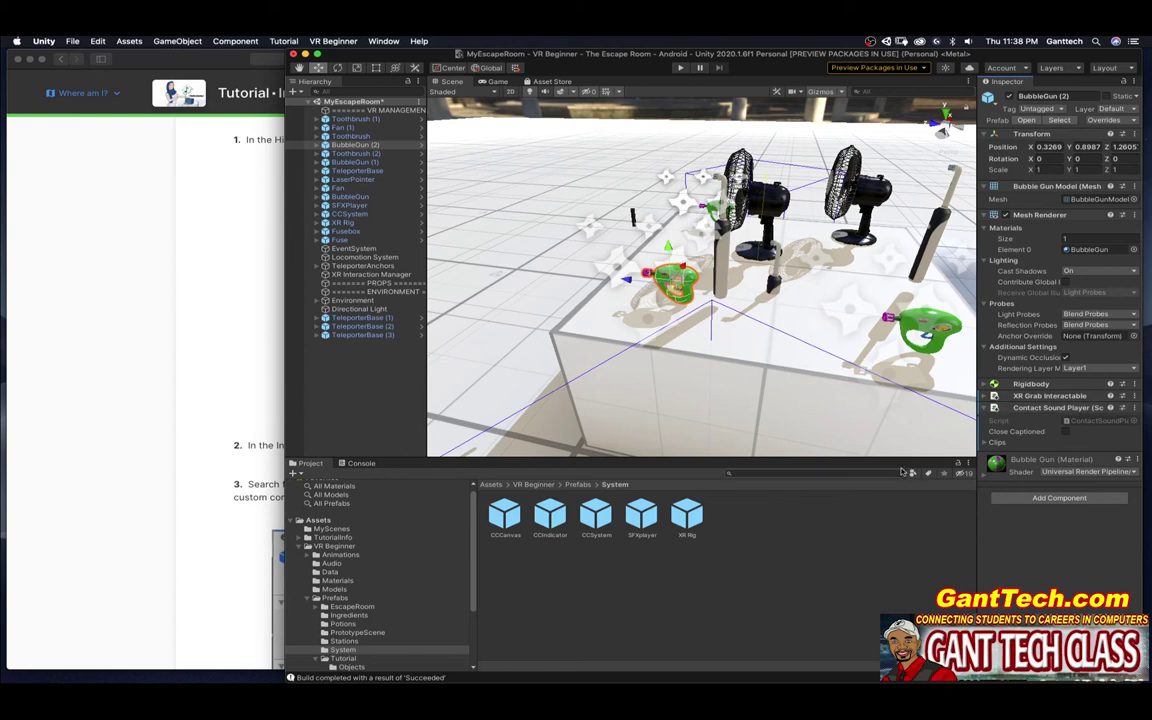
pyautogui.click(277, 492)
pyautogui.scroll(-5, 277, 492)
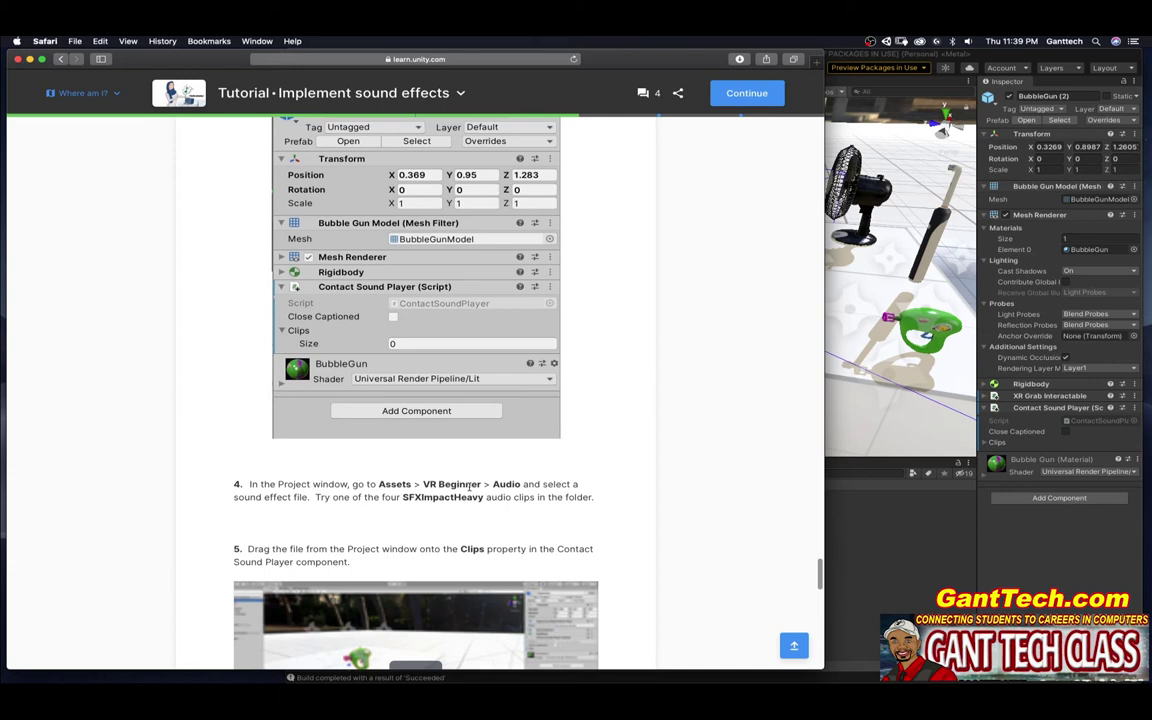
# Open the Assets > VR Beginner > Audio folder in Unity
pyautogui.press('super+Tab')
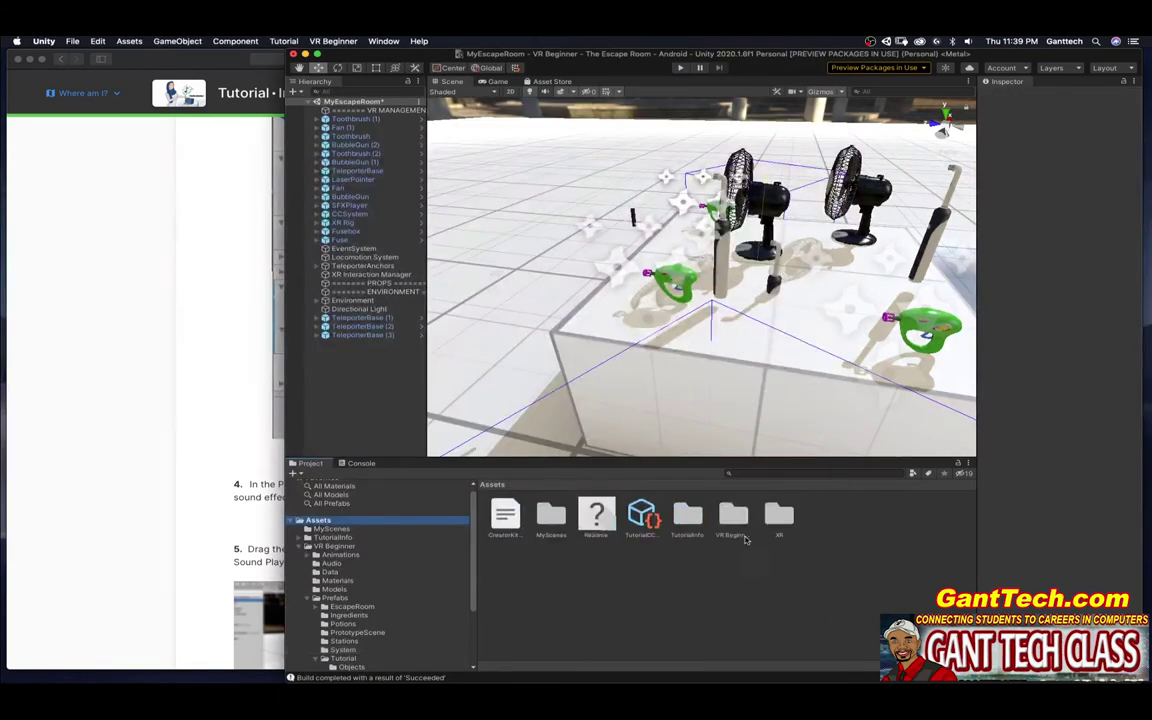
pyautogui.doubleClick(745, 540)
pyautogui.doubleClick(549, 514)
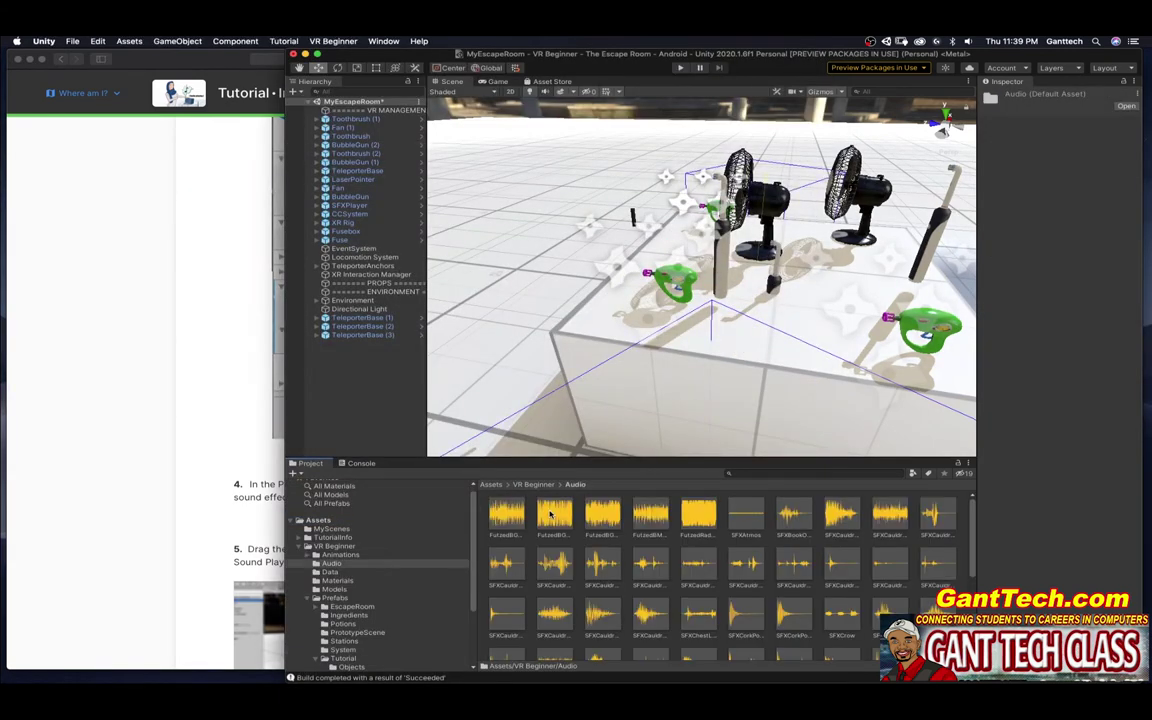
# Check which clips the tutorial recommends and preview impact sounds in Unity's Audio folder, including SFXImpactBooks01, SFXGlassSmash03 and SFXImpactBooks03
pyautogui.press('super+Tab')
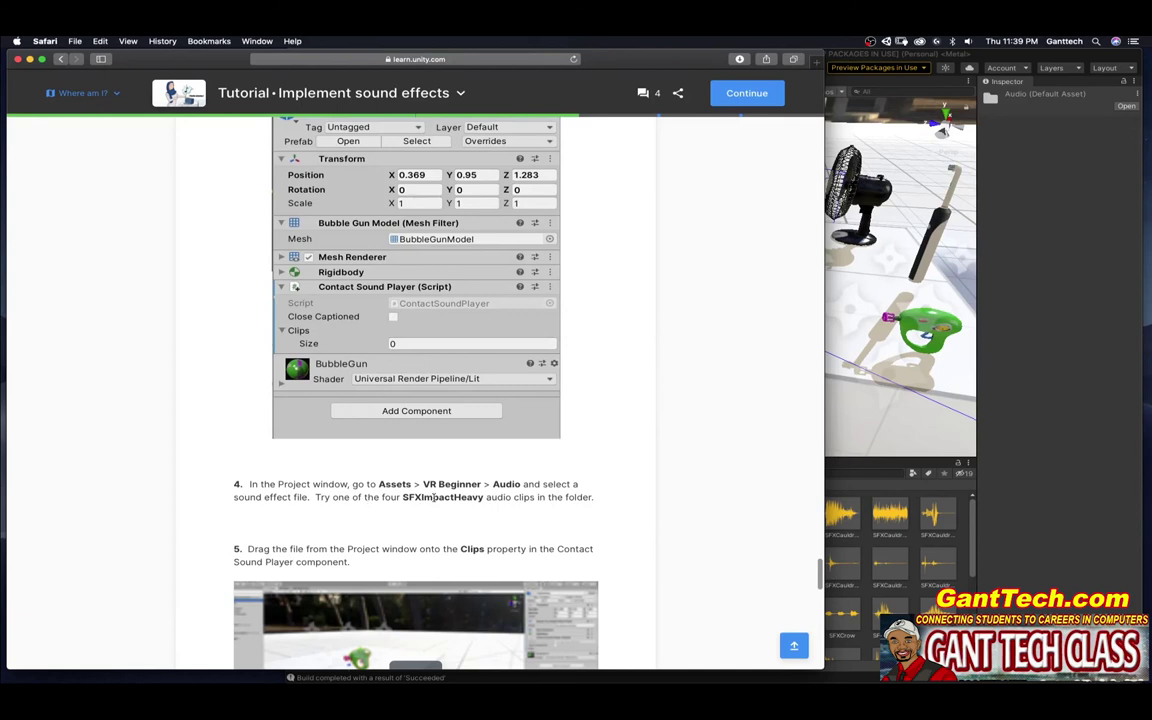
pyautogui.press('super+Tab')
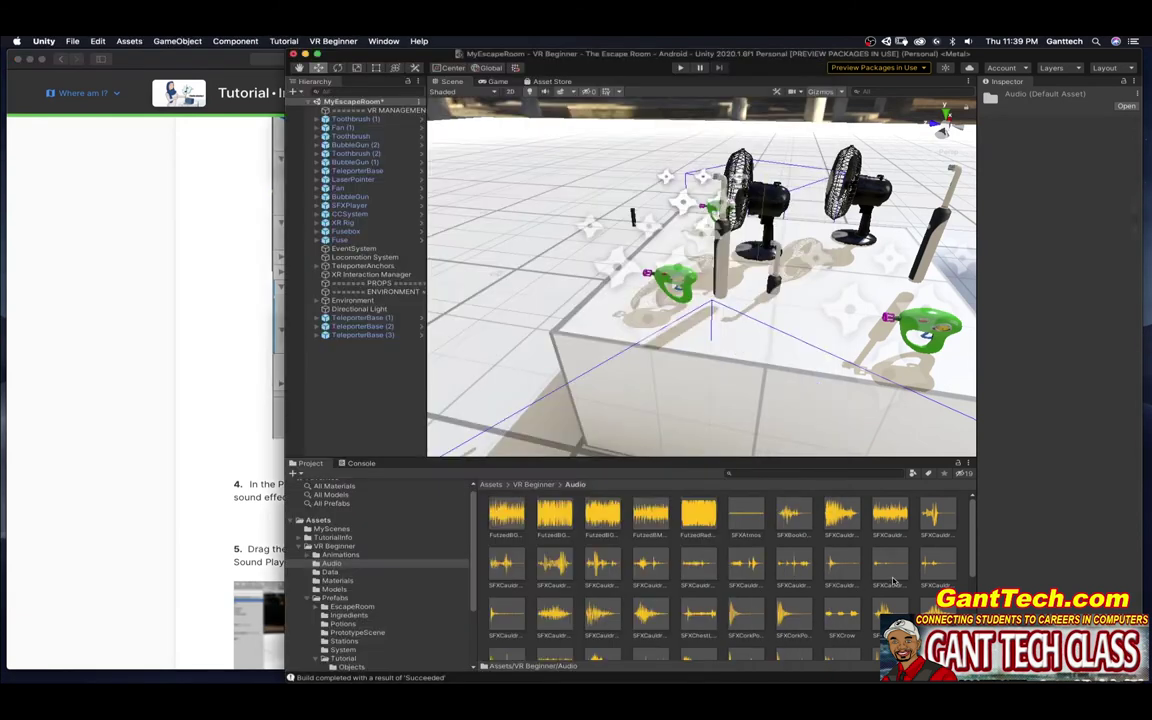
pyautogui.scroll(-3, 860, 575)
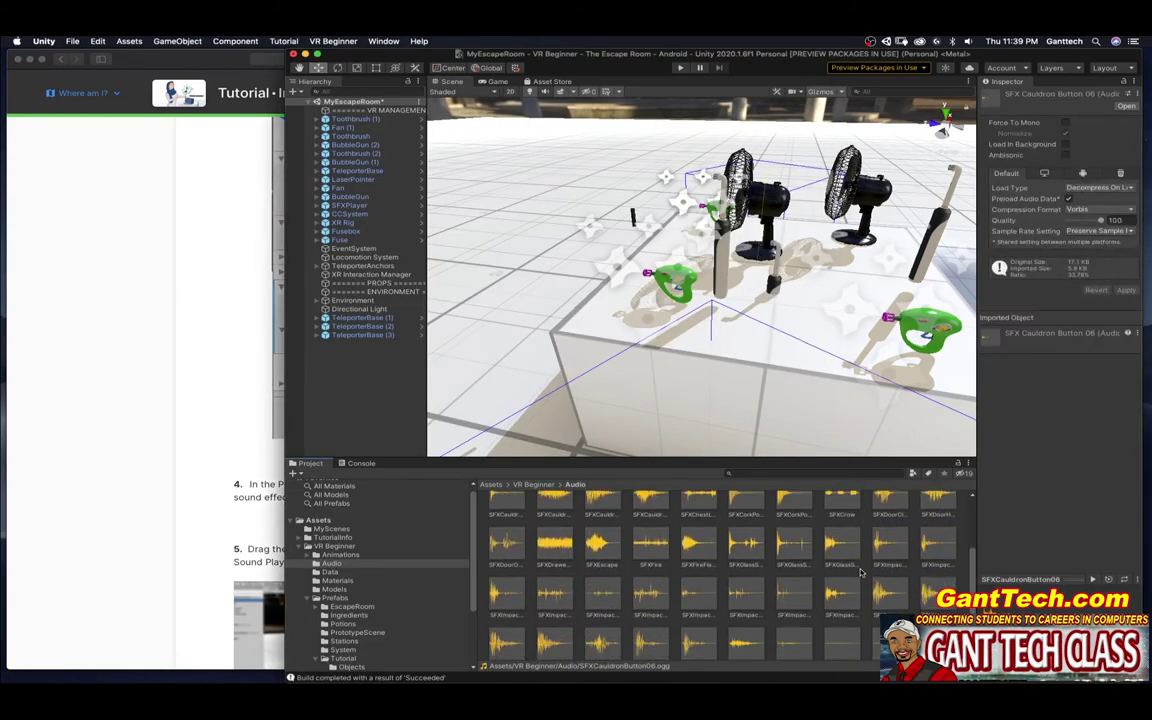
pyautogui.click(888, 545)
pyautogui.click(1093, 580)
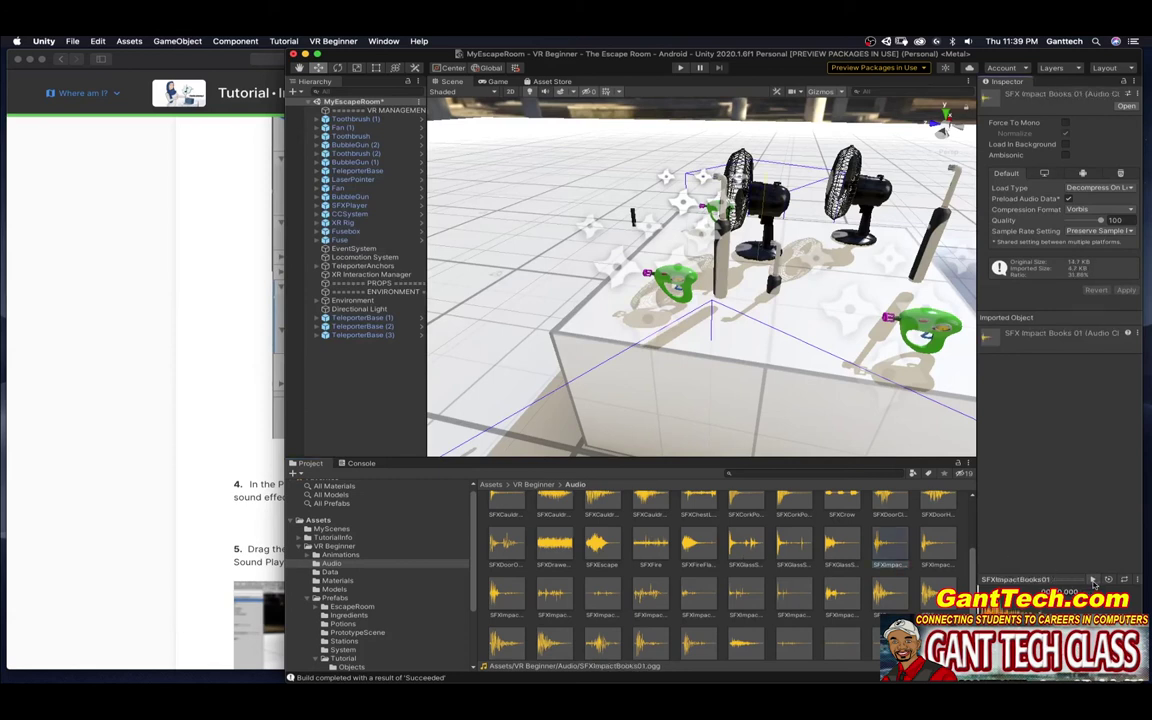
pyautogui.click(838, 546)
pyautogui.click(1093, 580)
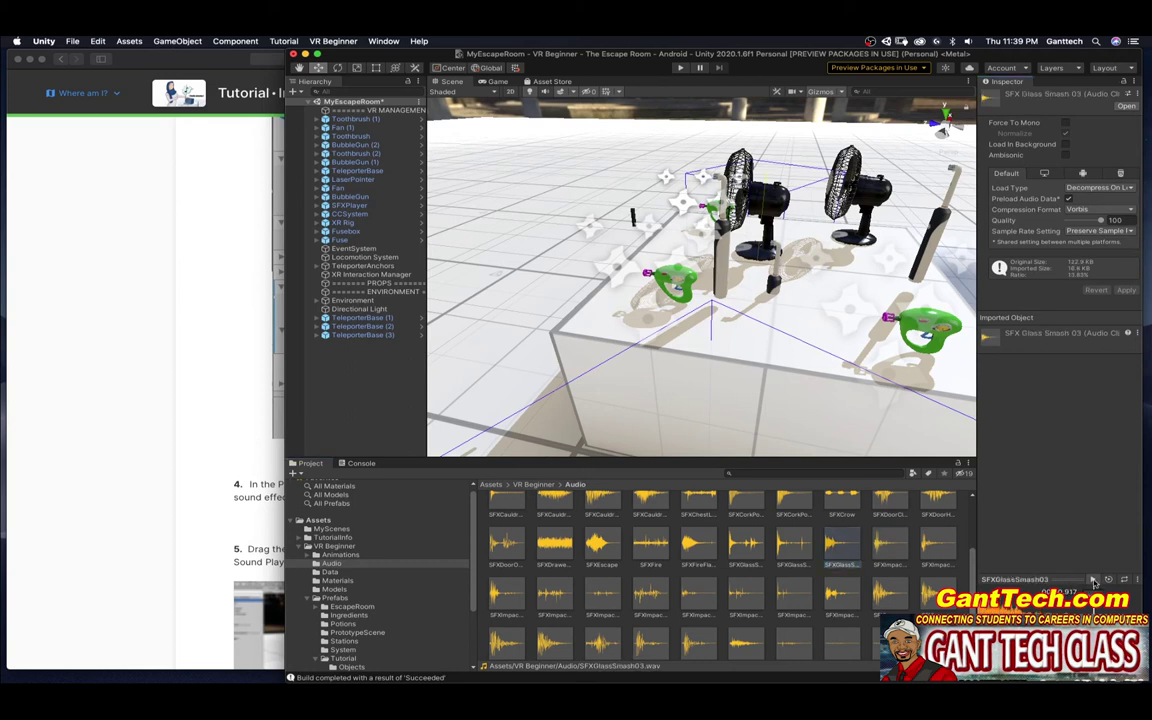
pyautogui.click(507, 597)
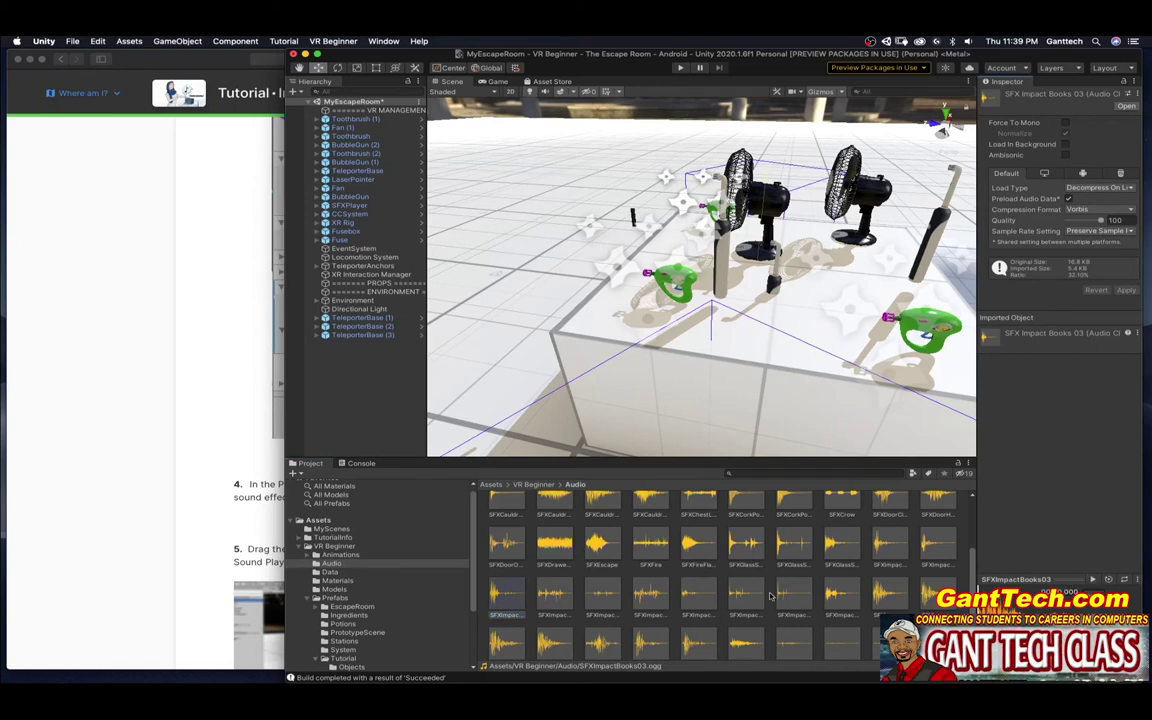
# Read the tutorial's clip assignment instruction and add SFXImpactHeavy02 to the Contact Sound Player clips of BubbleGun (2) in Unity
pyautogui.click(262, 455)
pyautogui.scroll(-2, 293, 455)
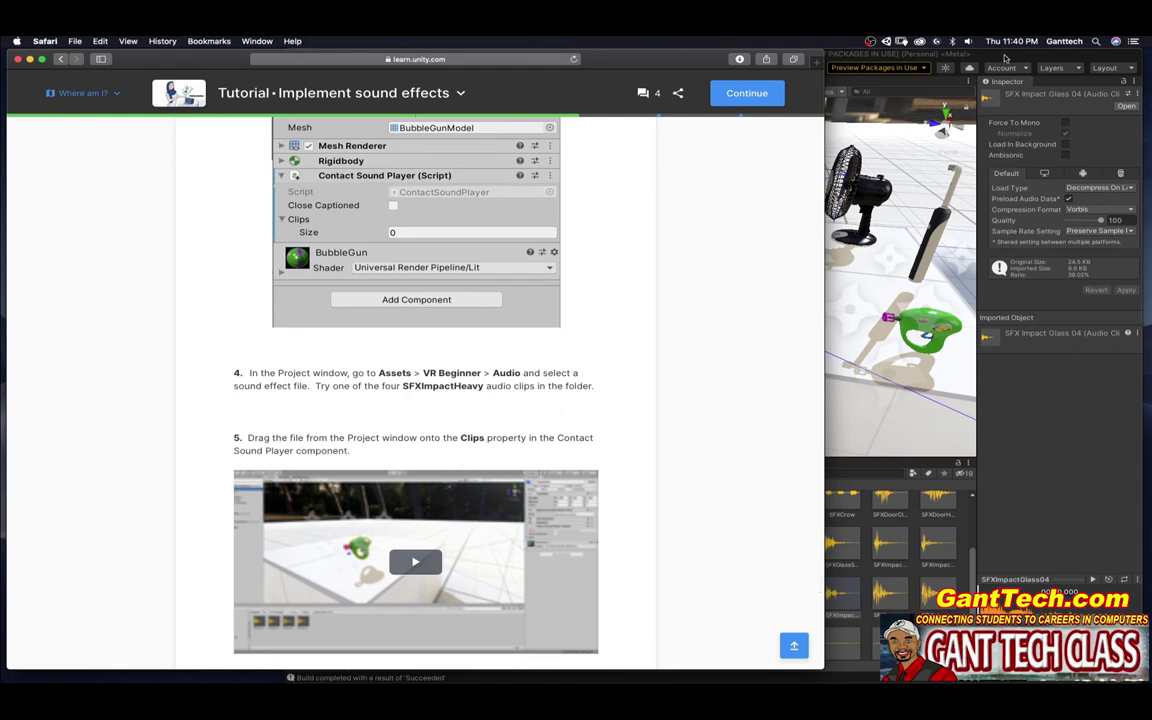
pyautogui.click(906, 53)
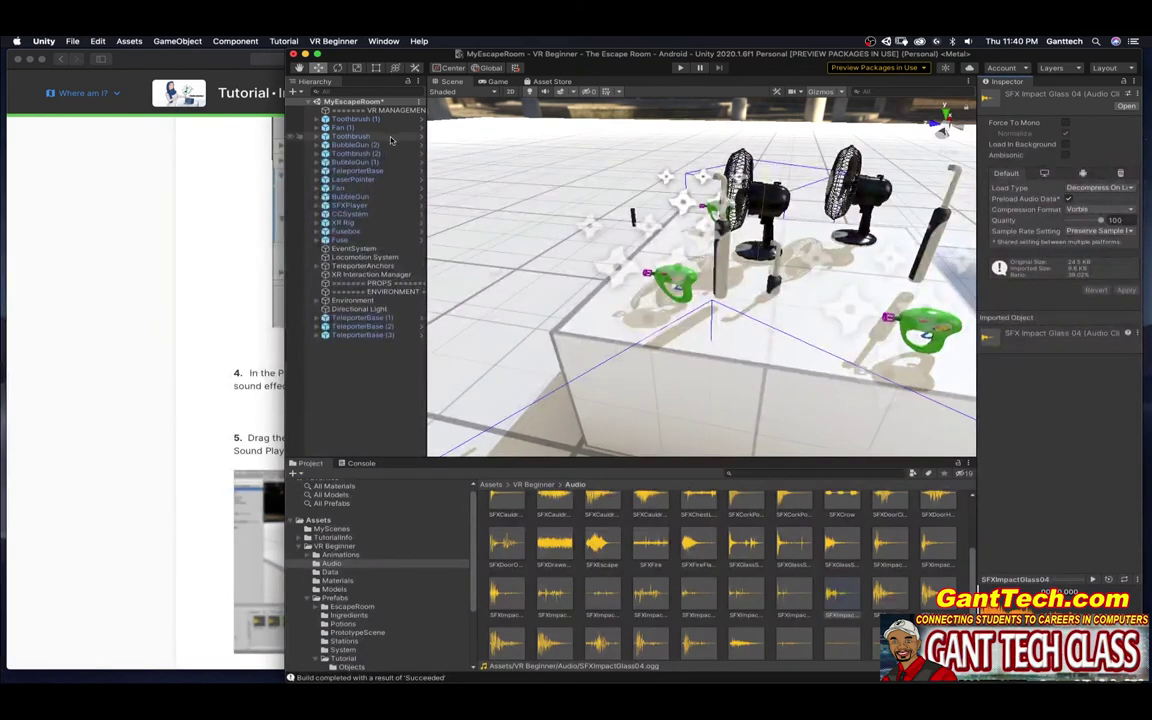
pyautogui.click(673, 279)
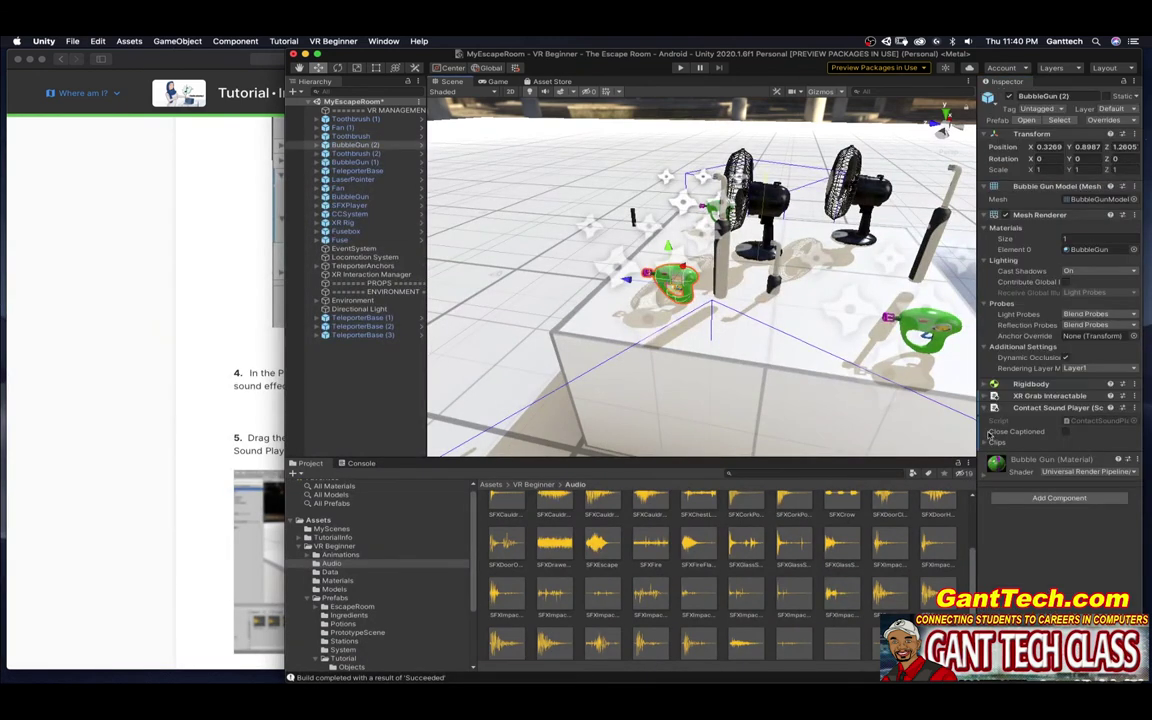
pyautogui.click(1072, 440)
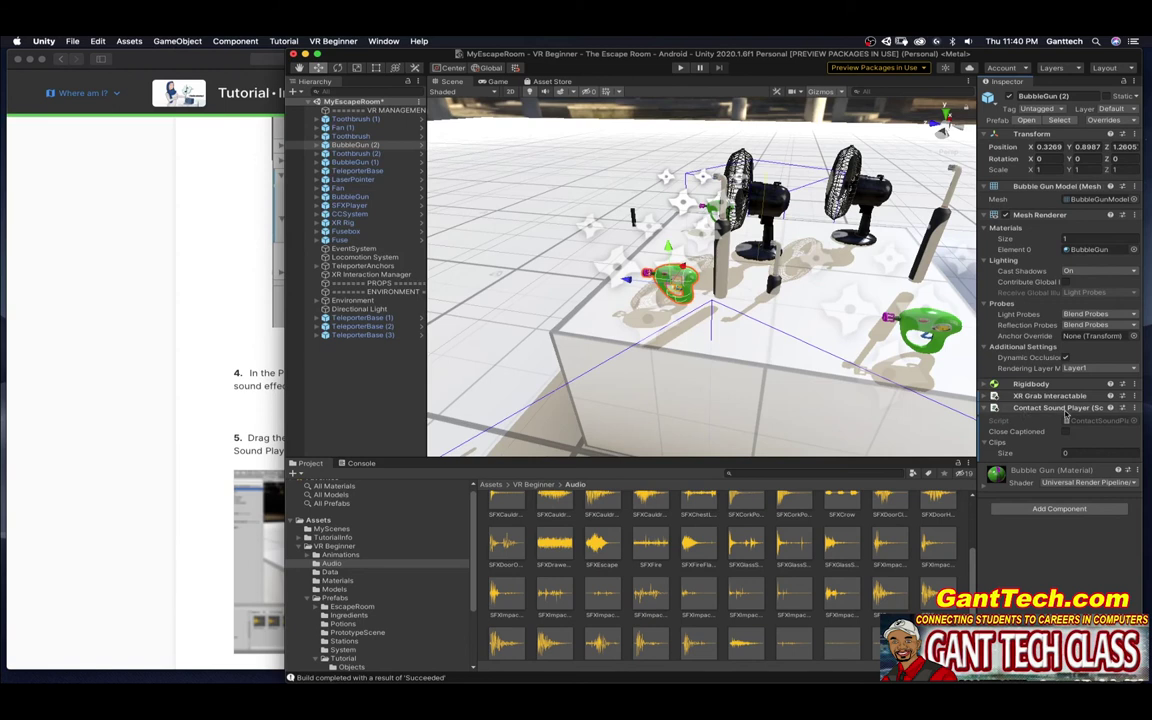
pyautogui.moveTo(889, 545); pyautogui.dragTo(1000, 442)
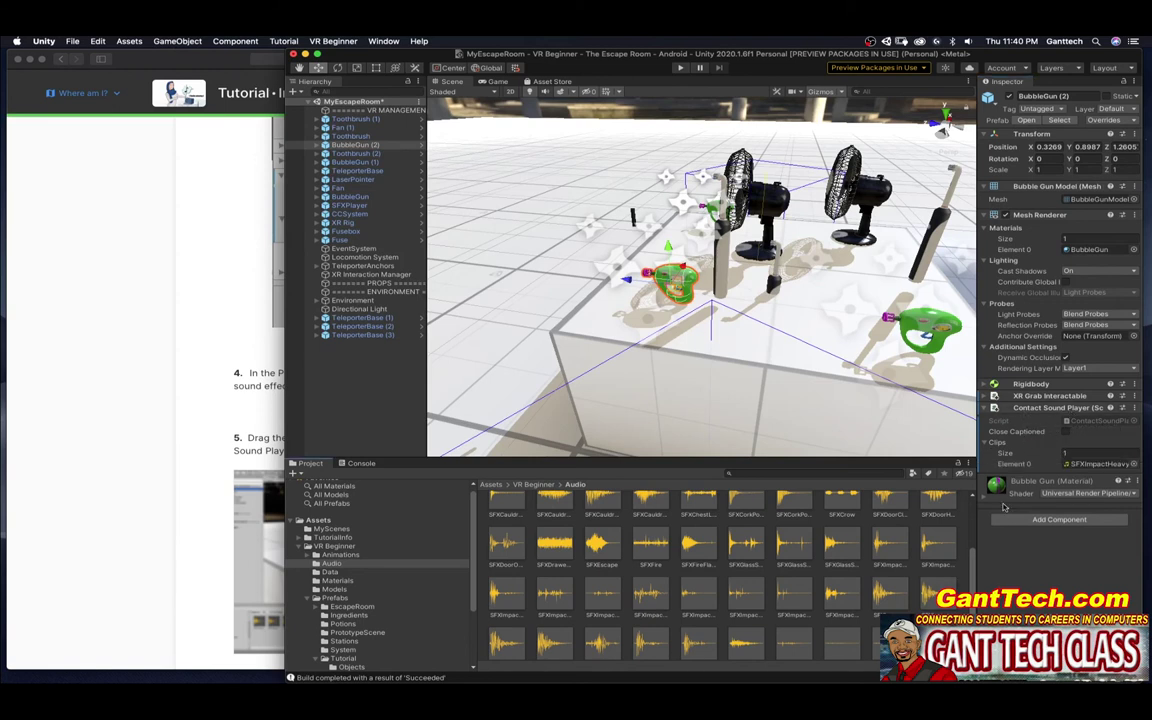
# Following the tutorial's multiple-clip advice, set the Clips size to 4 in Unity and assign SFXImpactHeavy01, SFXImpactGlass03 and SFXImpactDrawer02 to Elements 1 to 3
pyautogui.press('super+Tab')
pyautogui.scroll(-4, 653, 478)
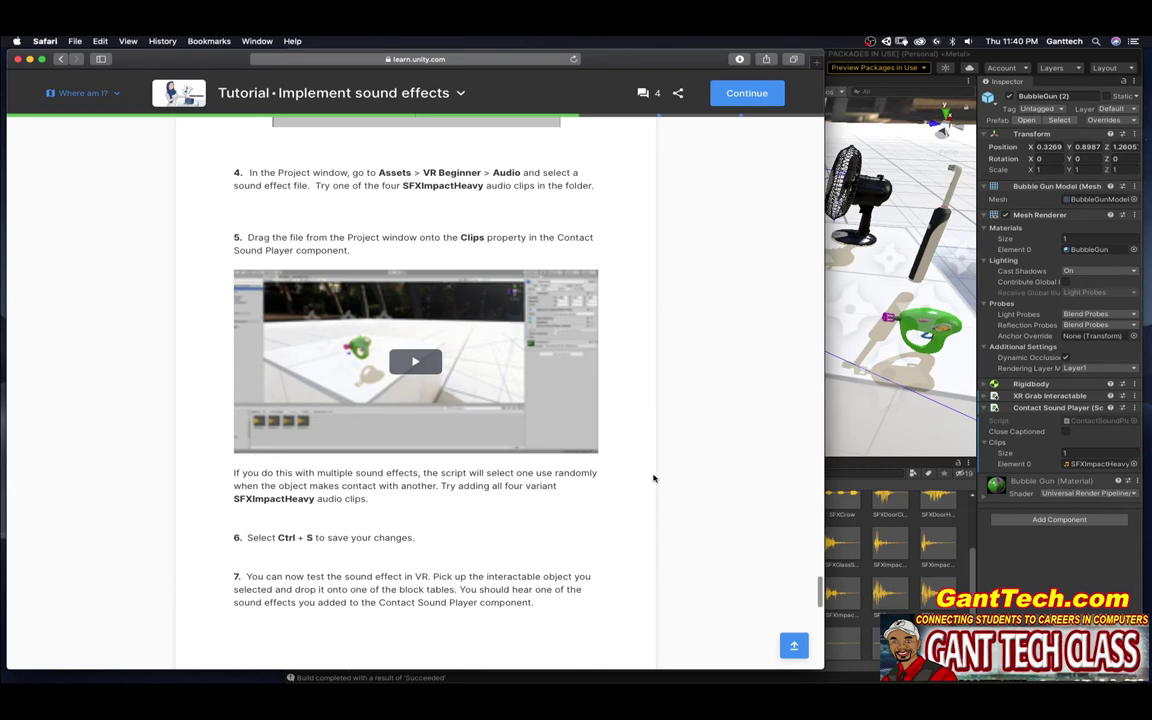
pyautogui.click(983, 582)
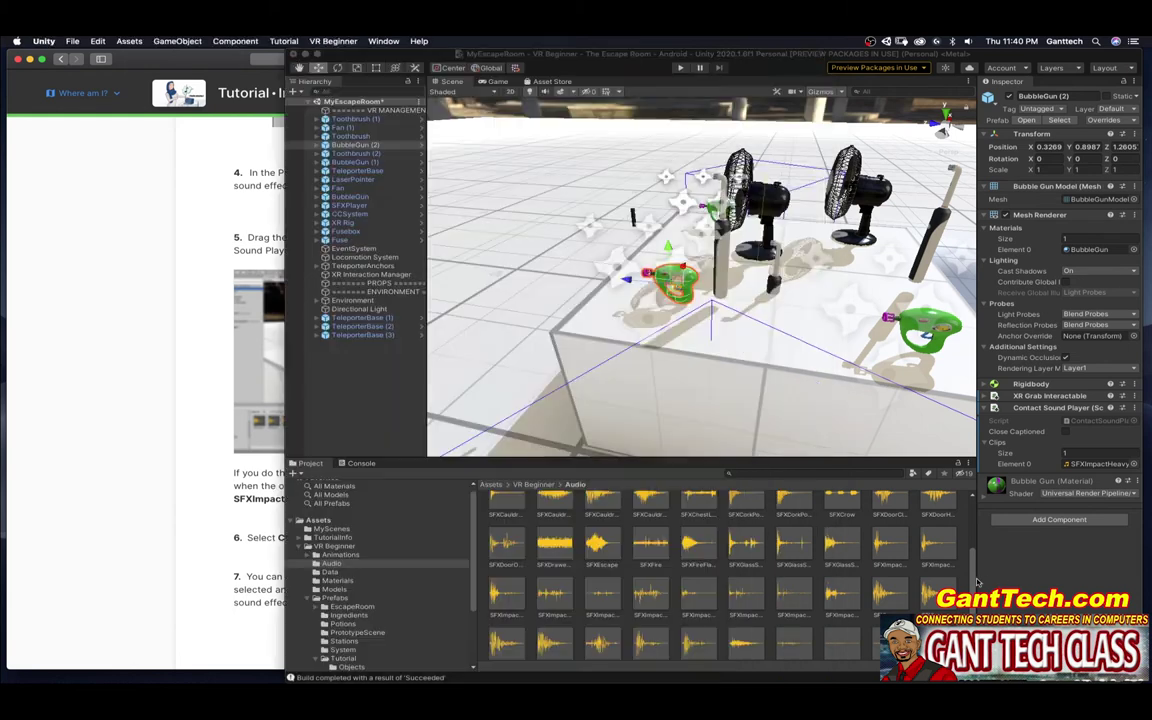
pyautogui.click(1073, 453)
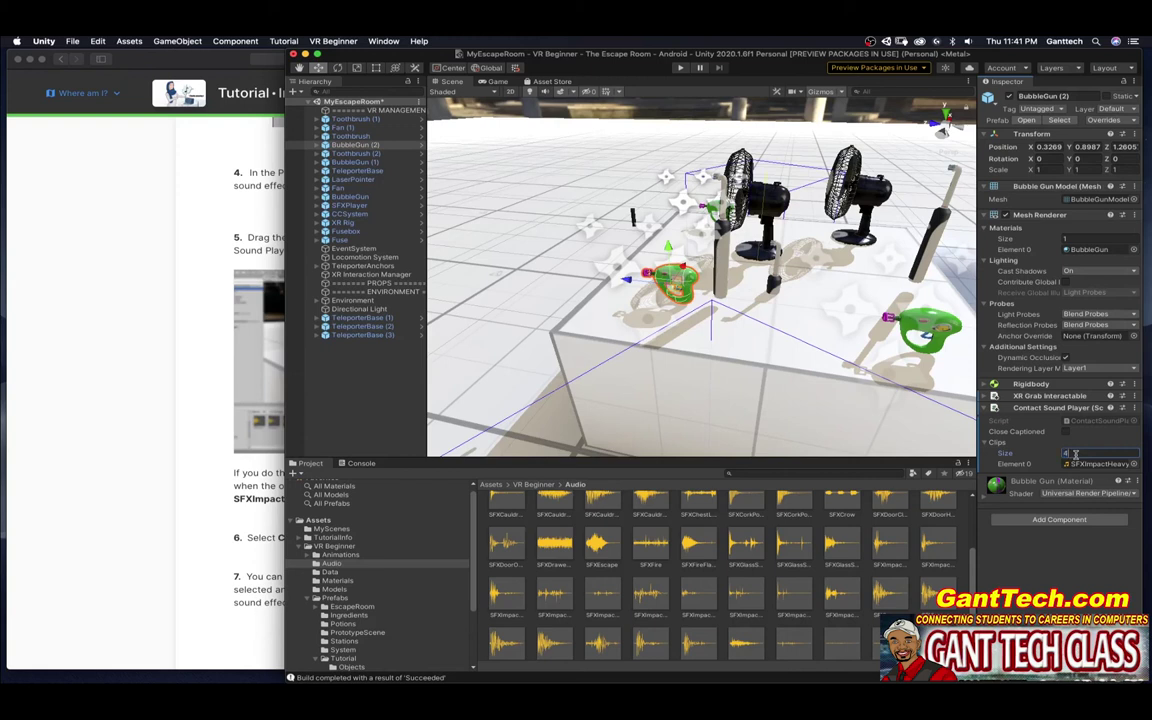
pyautogui.press('Return')
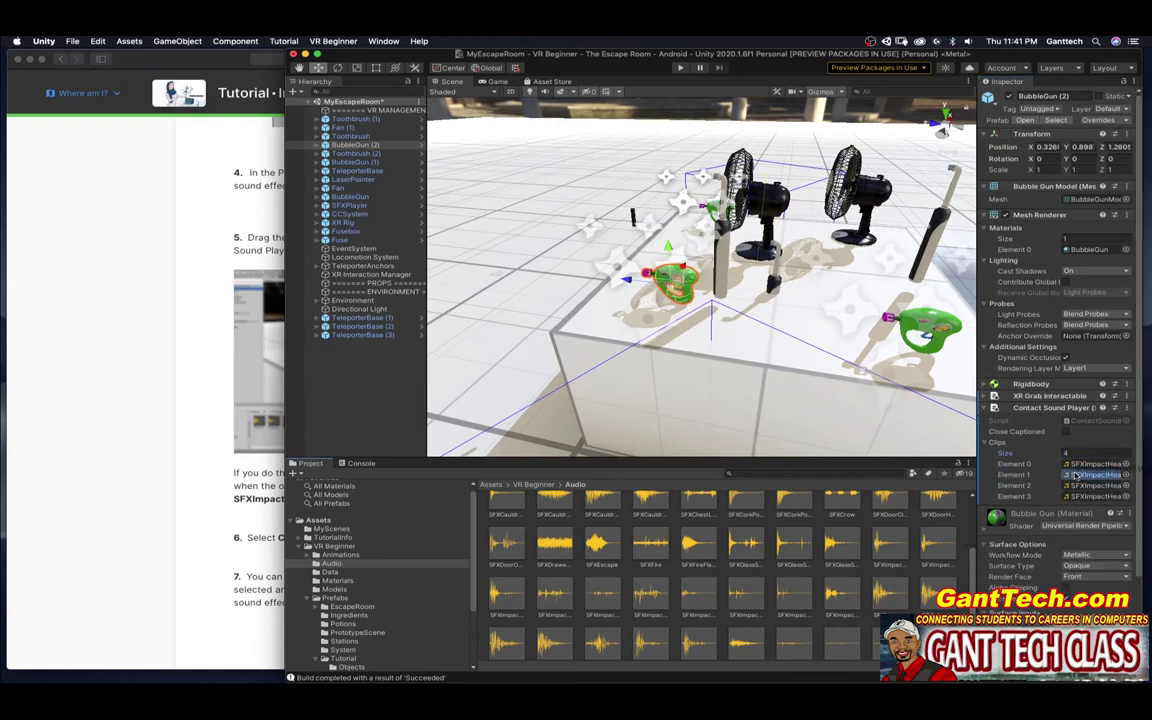
pyautogui.moveTo(725, 541); pyautogui.dragTo(1072, 487)
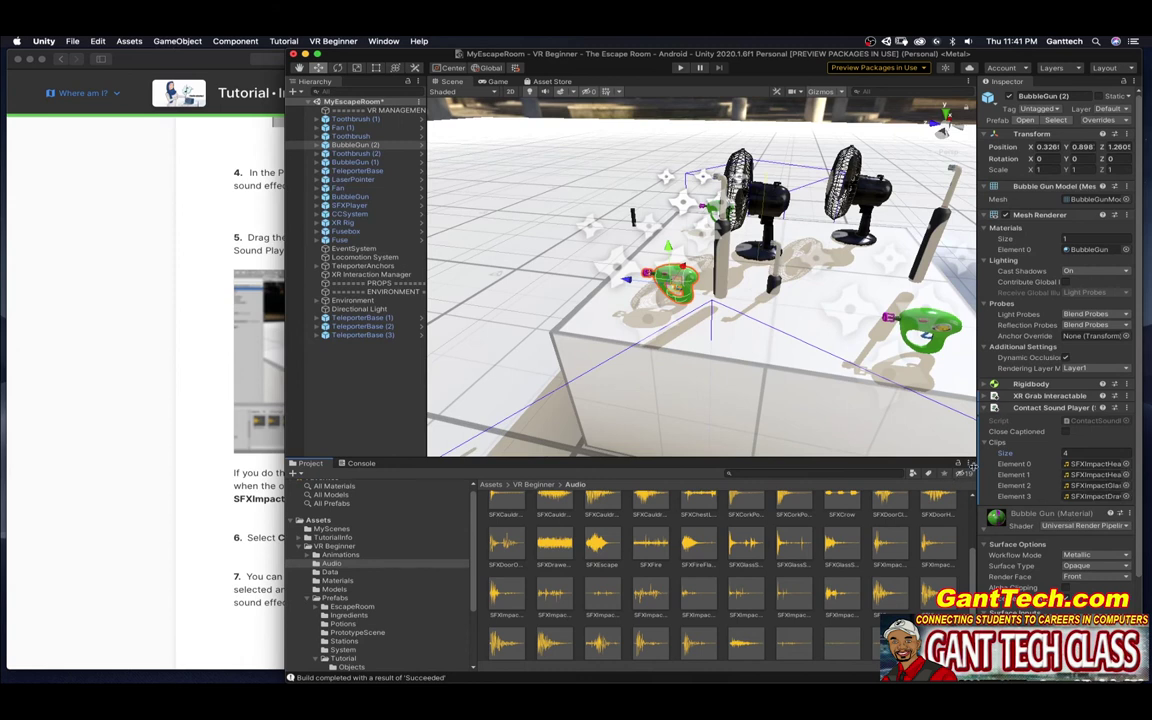
pyautogui.moveTo(977, 436); pyautogui.dragTo(778, 436)
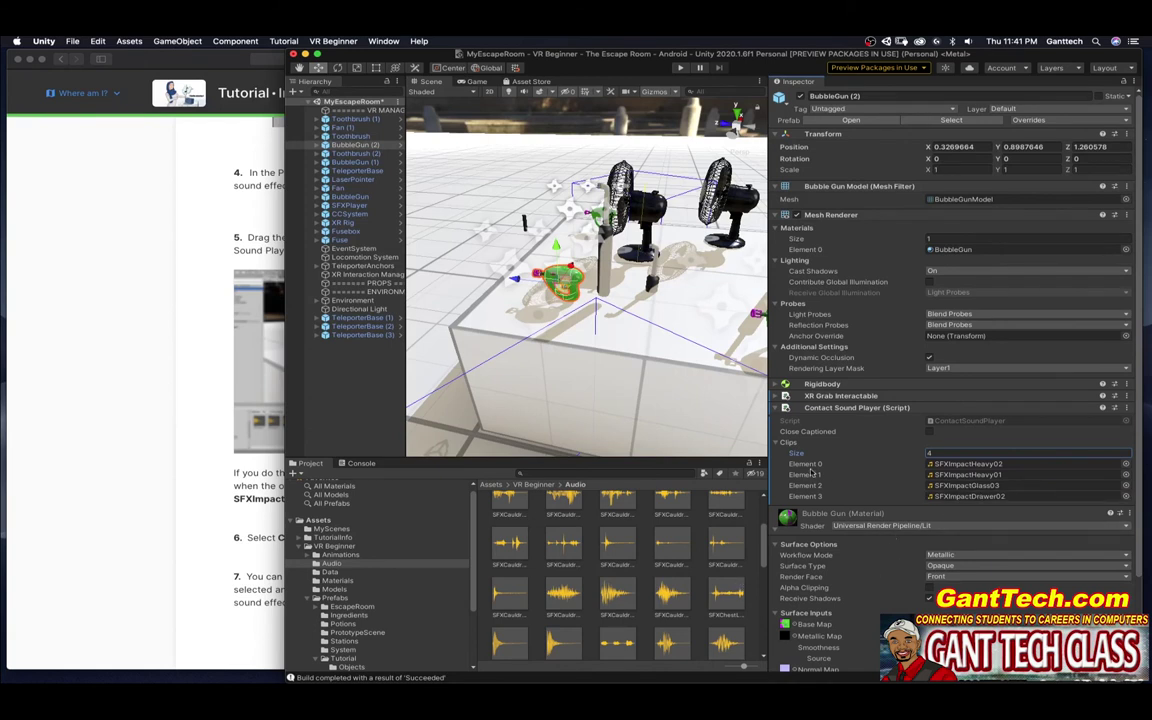
# Mark the tutorial's contact sound effect step as completed and read the closed captions challenge
pyautogui.click(280, 512)
pyautogui.scroll(-2, 283, 513)
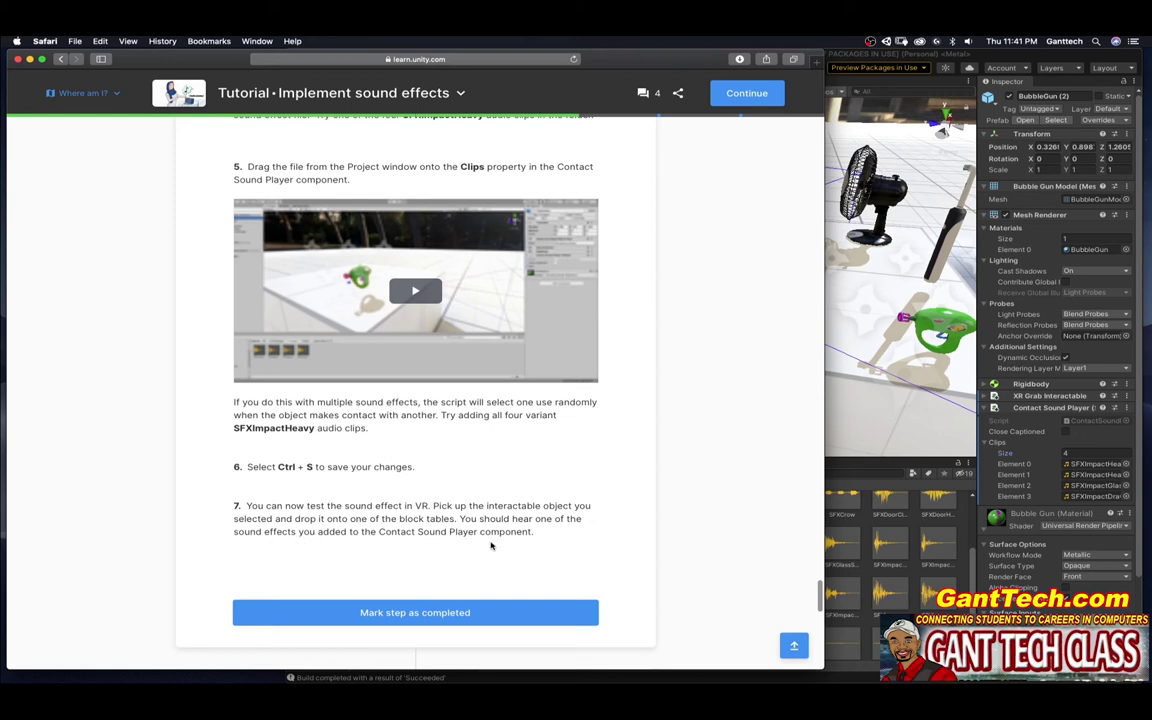
pyautogui.scroll(-2, 545, 540)
pyautogui.scroll(-1, 547, 540)
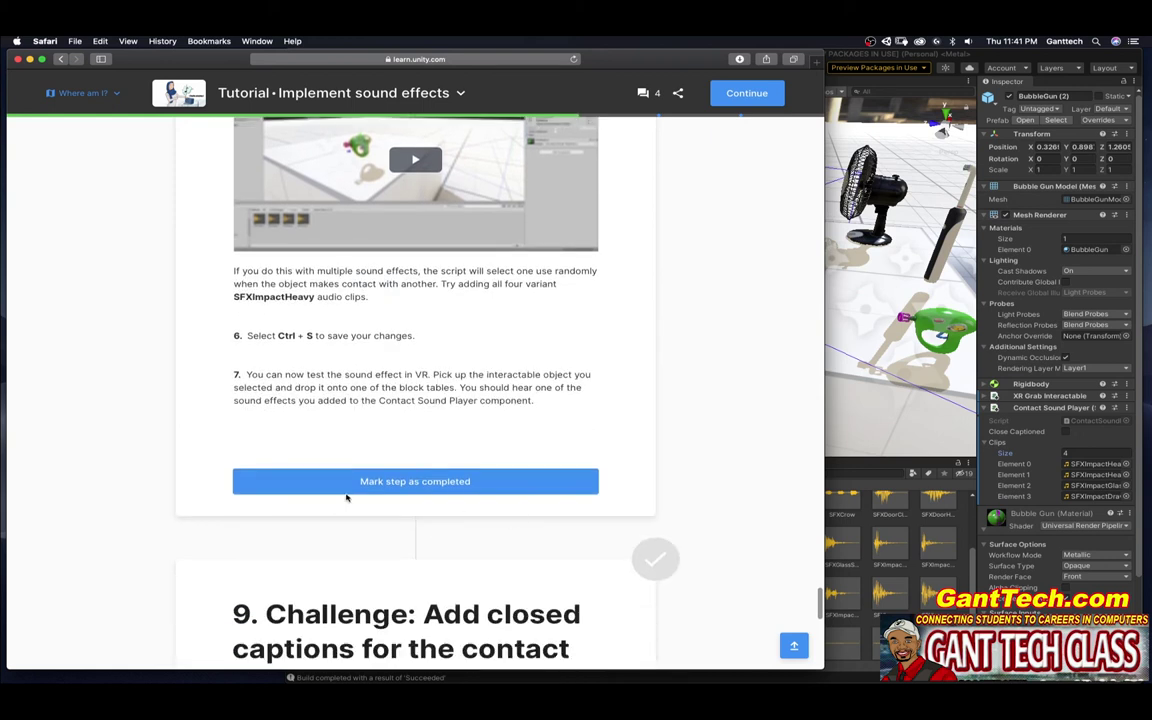
pyautogui.click(378, 482)
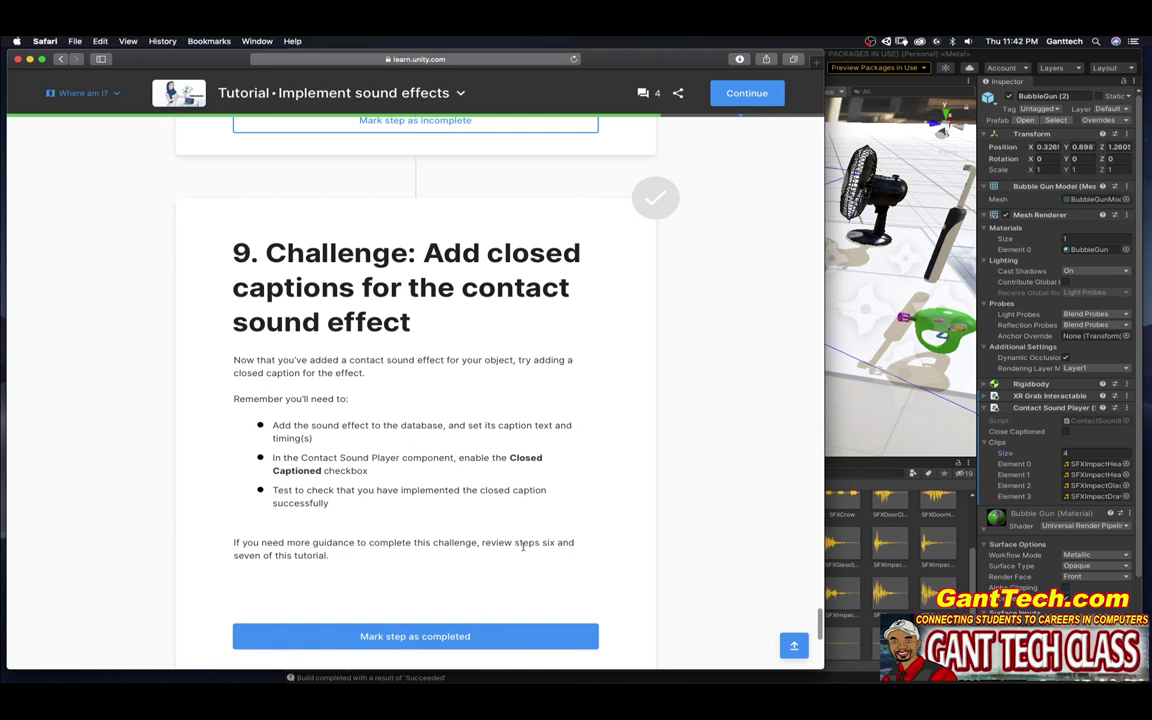
pyautogui.scroll(-4, 478, 530)
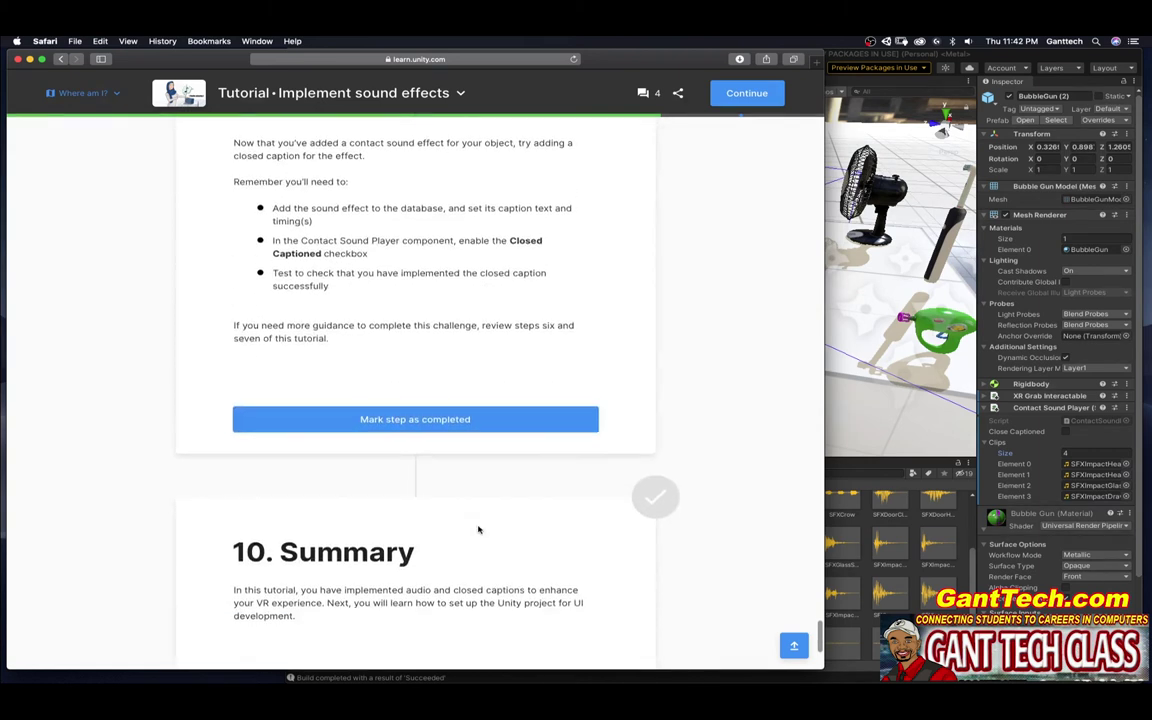
pyautogui.scroll(3, 478, 530)
# Enable Close Captioned on the Contact Sound Player of BubbleGun (2) in Unity and open the SFXDoorHumLoop entry in the tutorial caption database
pyautogui.click(840, 450)
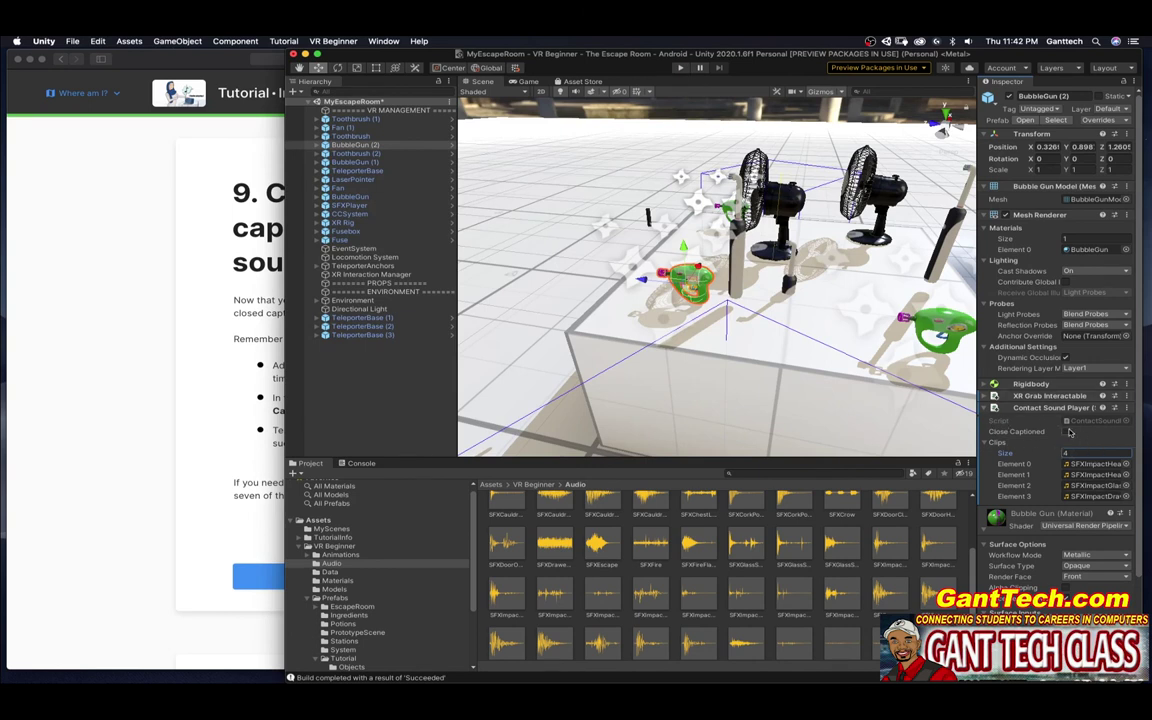
pyautogui.click(1066, 432)
pyautogui.click(318, 520)
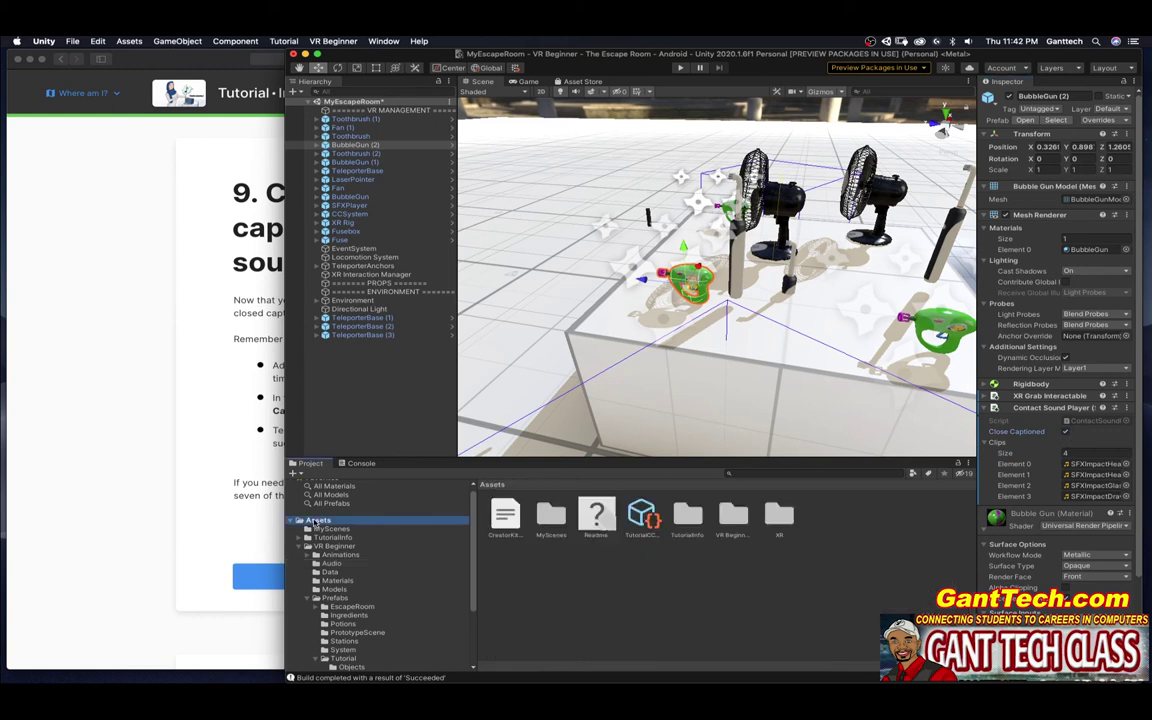
pyautogui.doubleClick(642, 515)
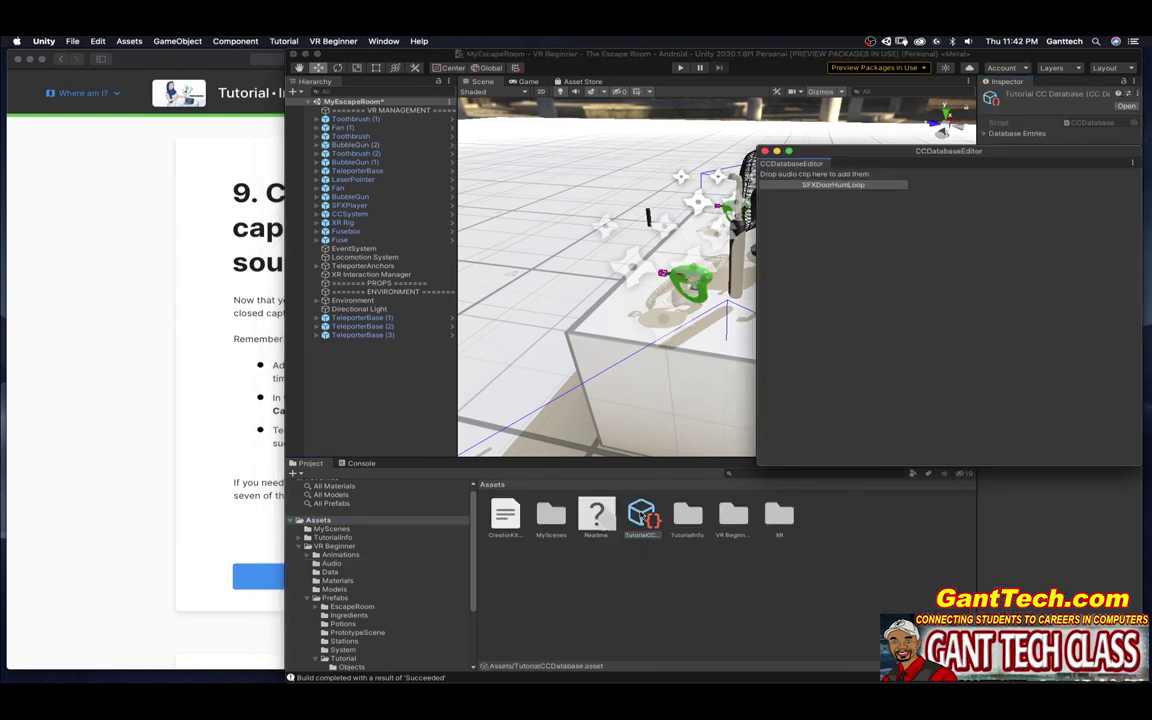
pyautogui.click(836, 185)
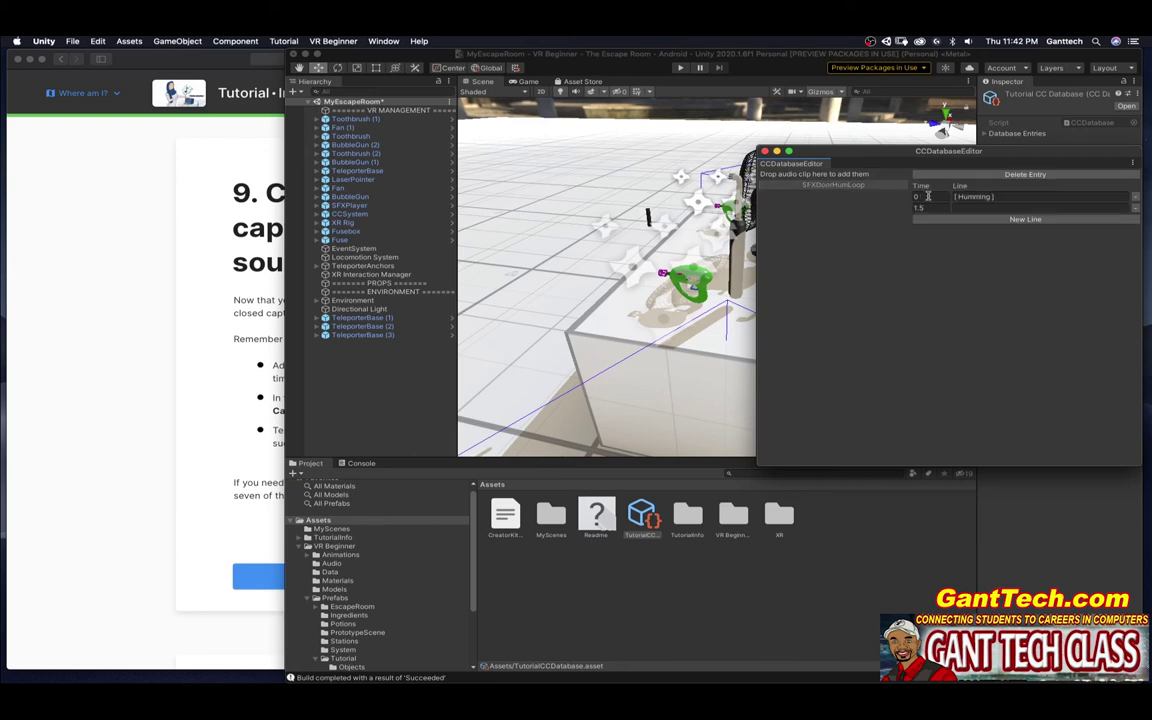
# Add SFXImpactHeavy02, SFXImpactHeavy01, SFXImpactGlass03 and SFXImpactDrawer02 from the clips of BubbleGun (2) to the caption database
pyautogui.moveTo(725, 55); pyautogui.dragTo(440, 55)
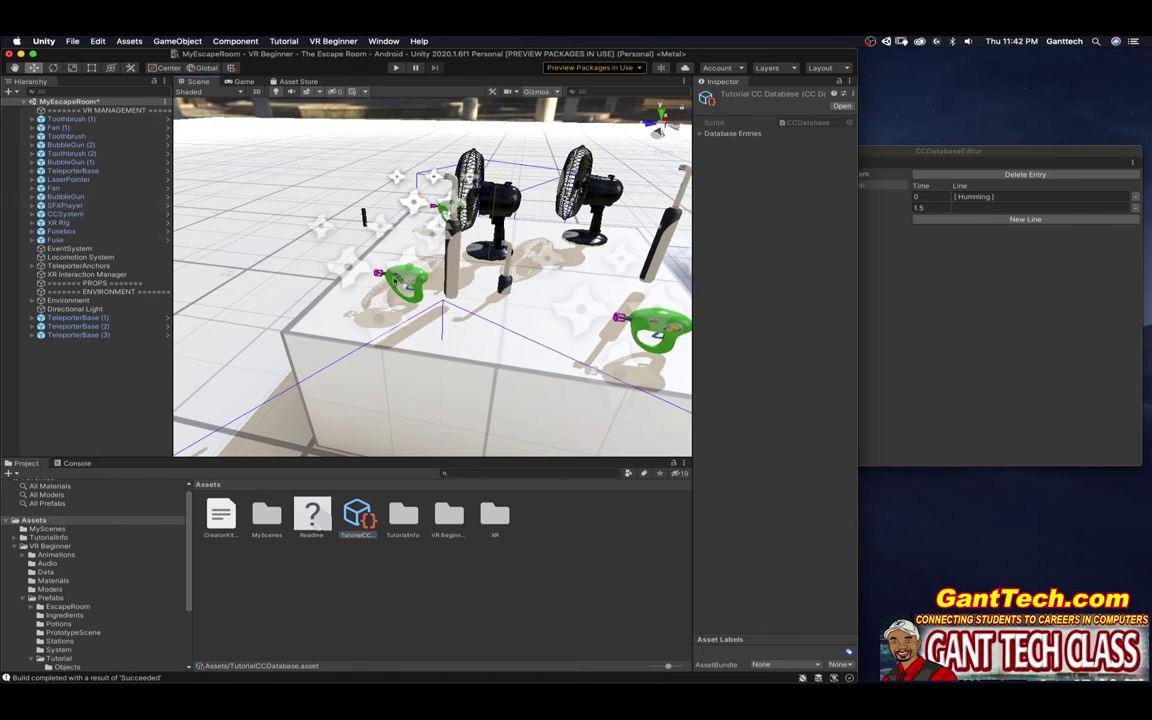
pyautogui.click(380, 272)
pyautogui.moveTo(694, 425); pyautogui.dragTo(515, 436)
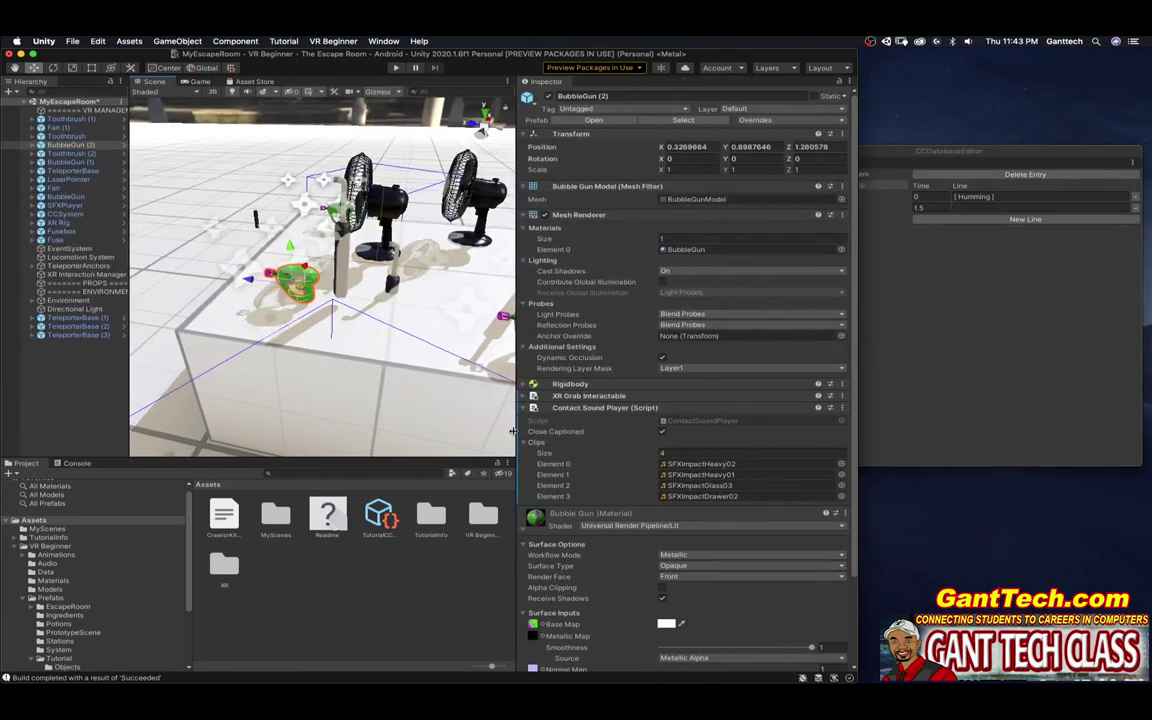
pyautogui.click(698, 461)
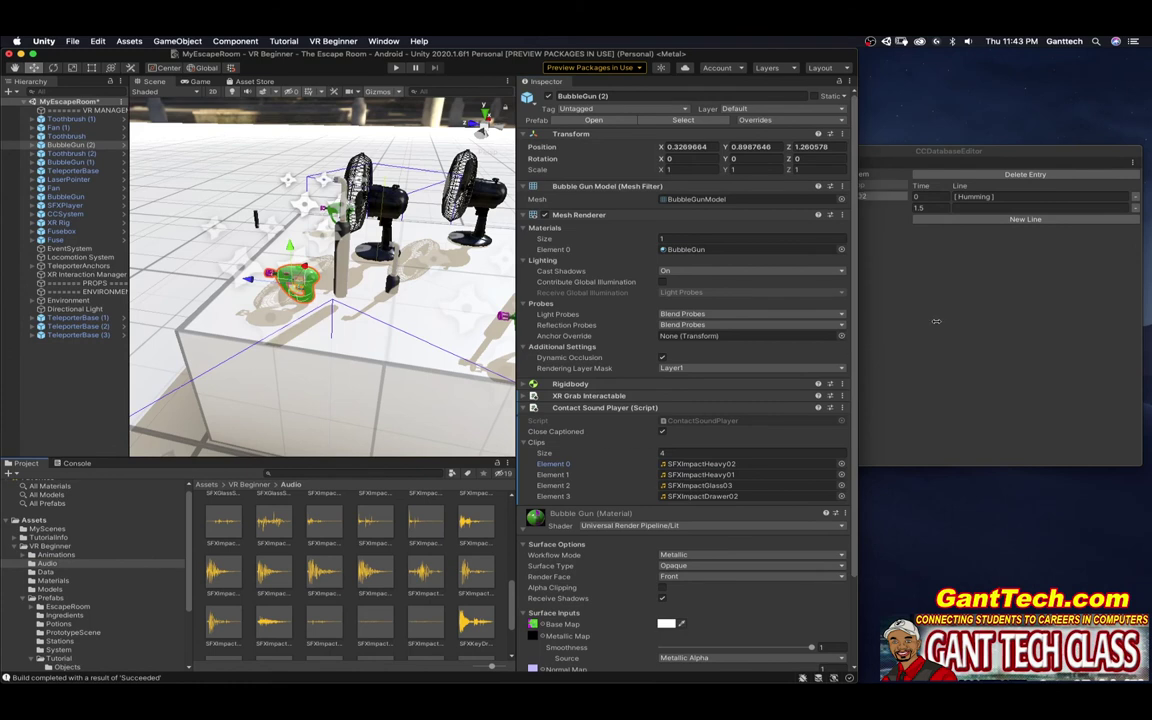
pyautogui.click(700, 474)
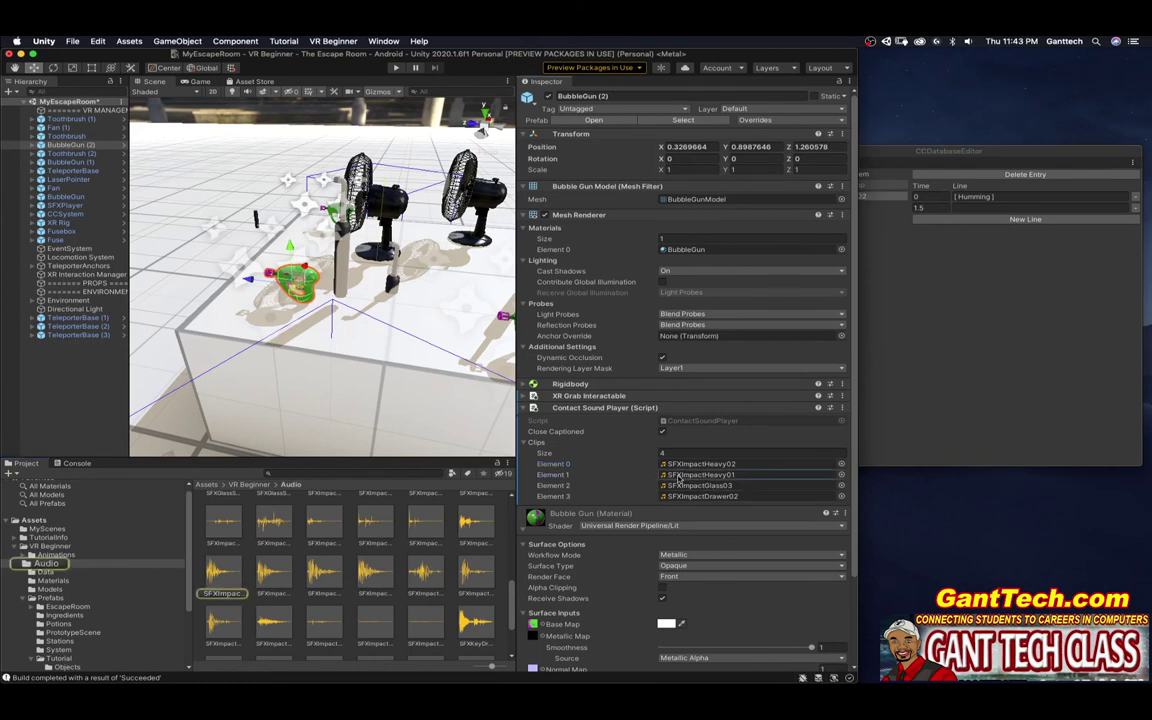
pyautogui.scroll(1, 300, 570)
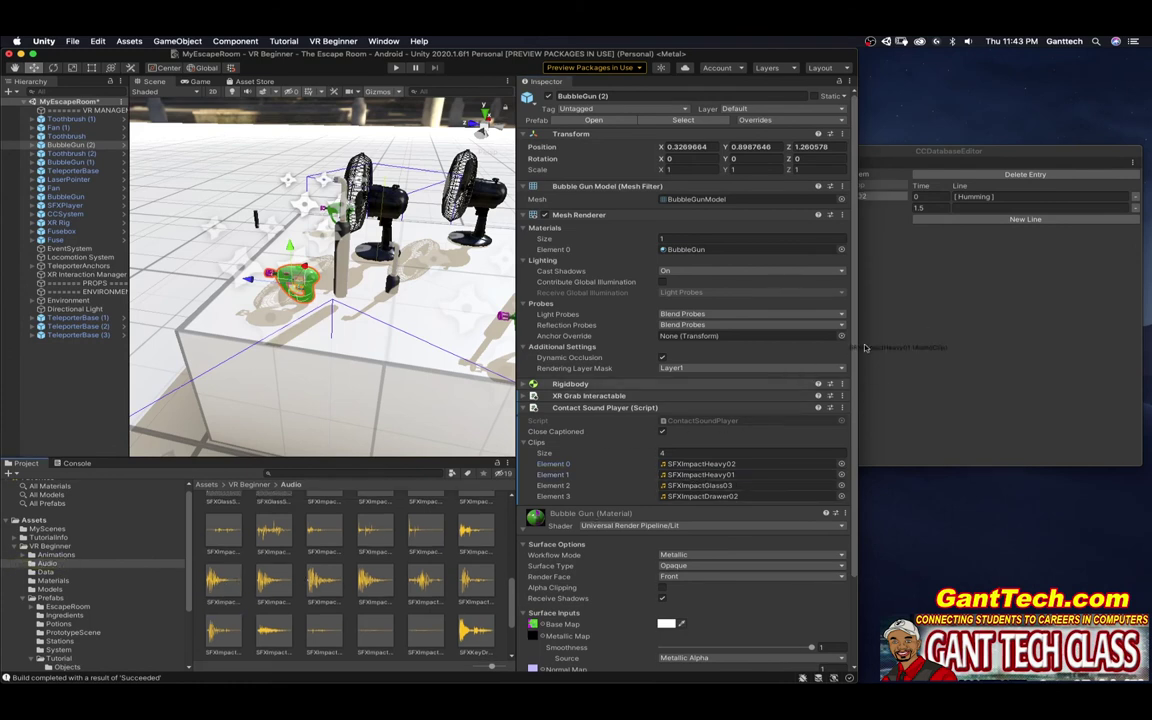
pyautogui.click(700, 485)
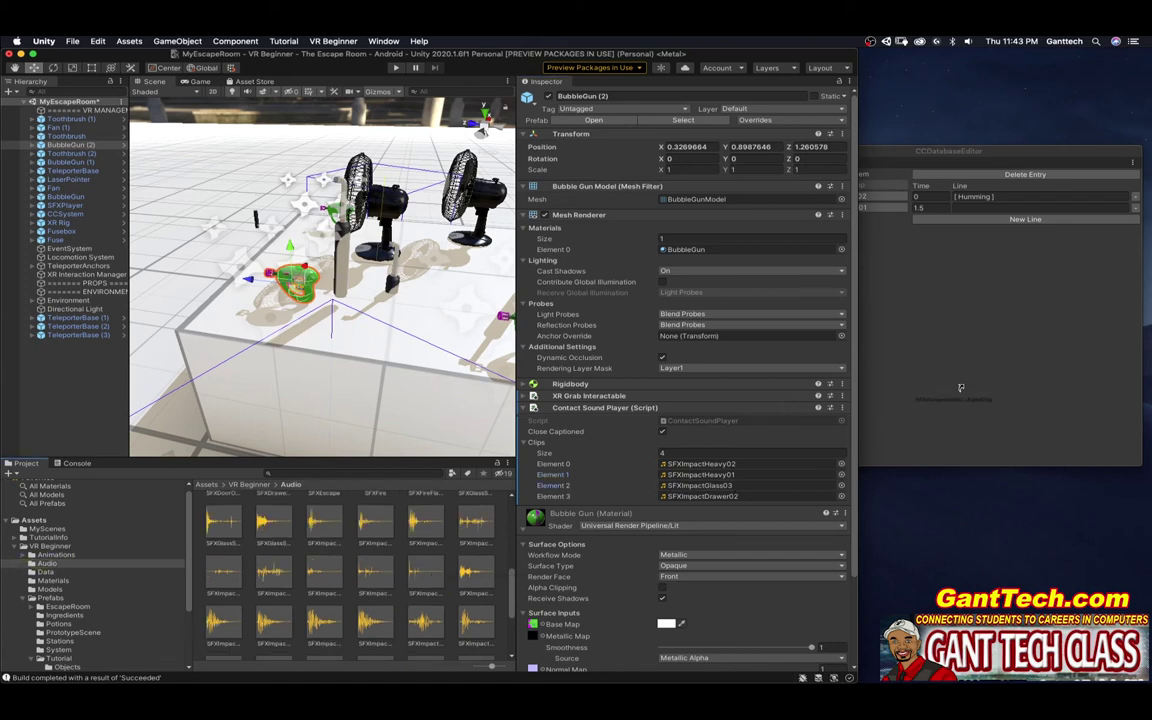
pyautogui.click(690, 495)
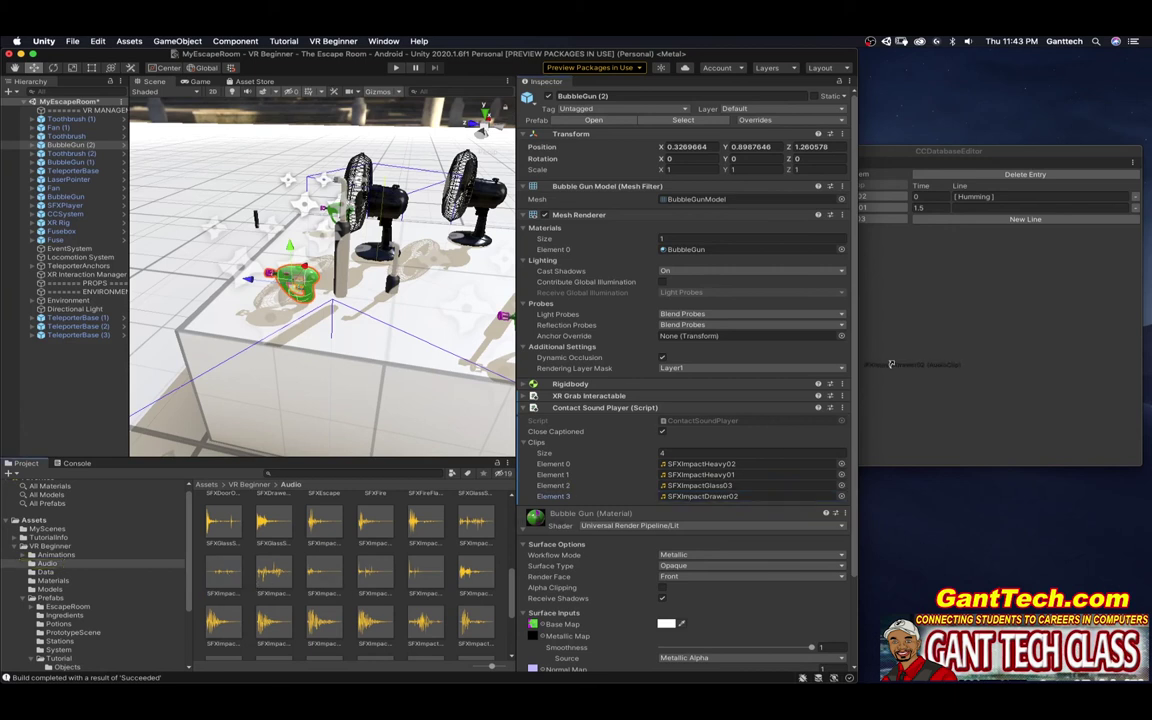
pyautogui.click(955, 316)
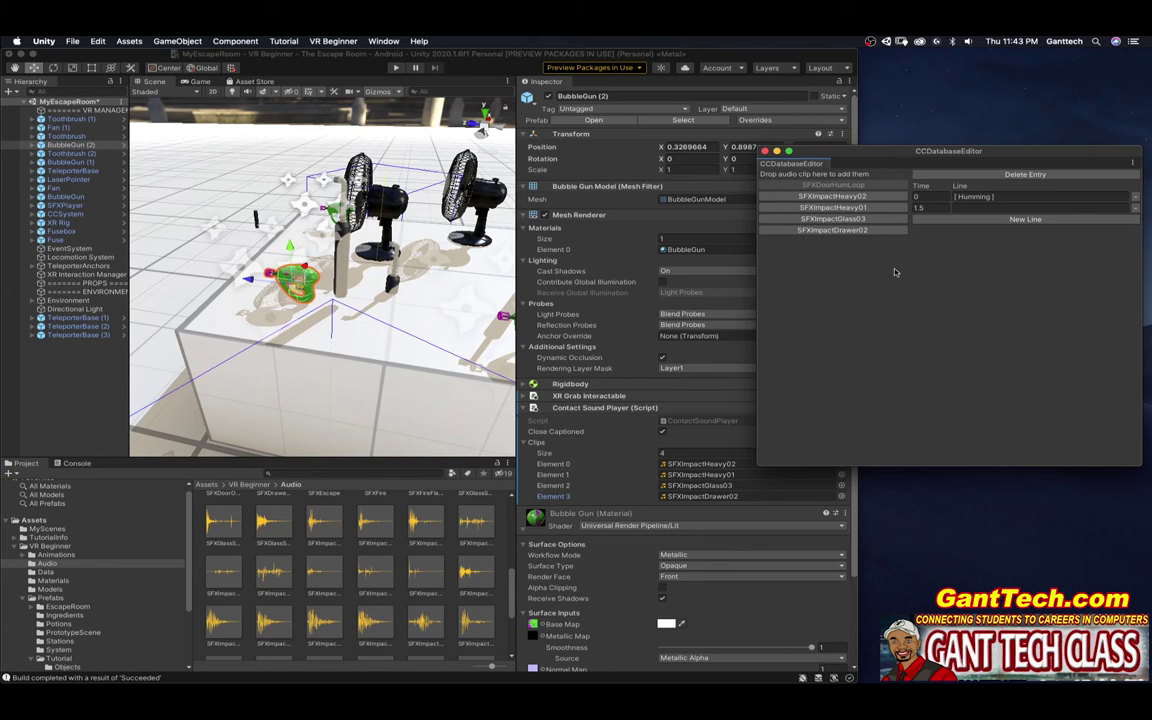
# Recheck the tutorial's caption challenge and add a new caption line to the SFXImpactHeavy02 entry in Unity's caption database
pyautogui.moveTo(292, 53); pyautogui.dragTo(500, 56)
pyautogui.click(130, 305)
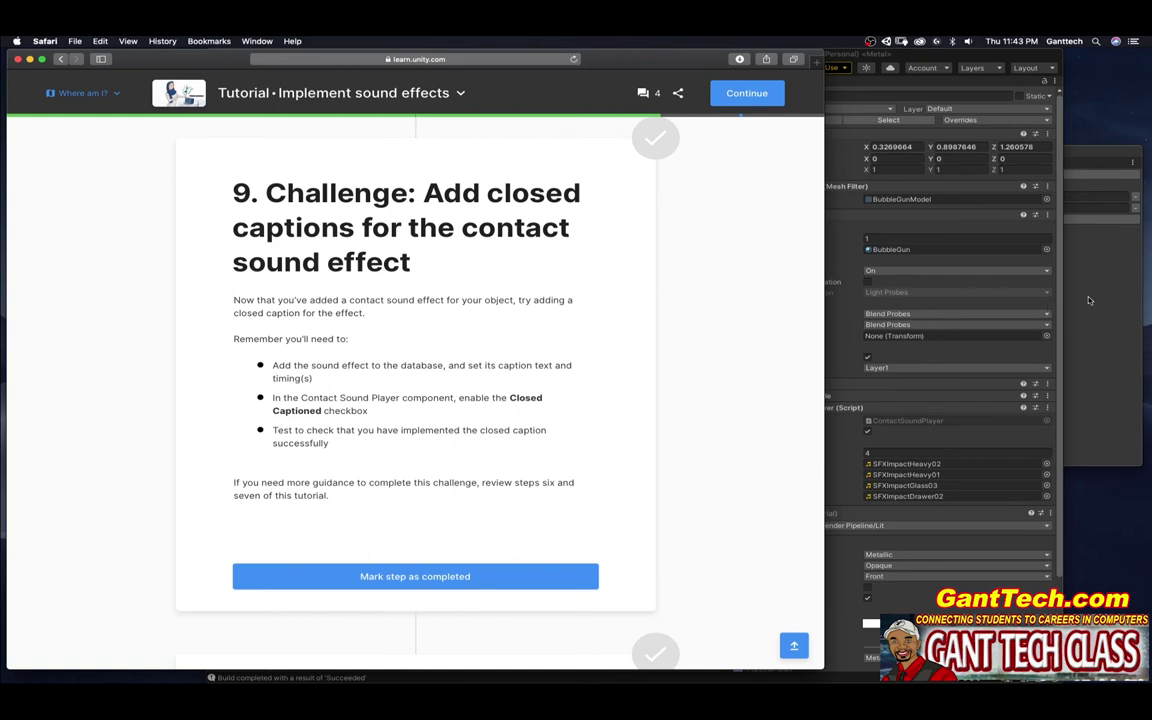
pyautogui.click(865, 299)
pyautogui.click(827, 197)
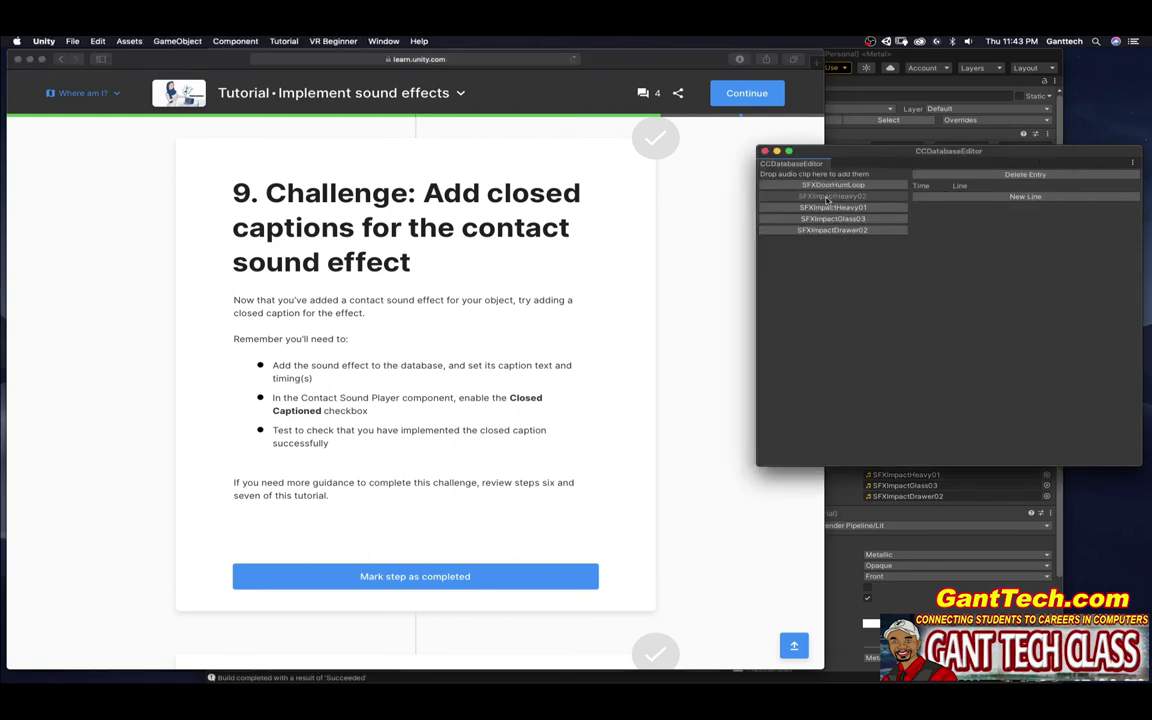
pyautogui.click(995, 196)
pyautogui.click(993, 196)
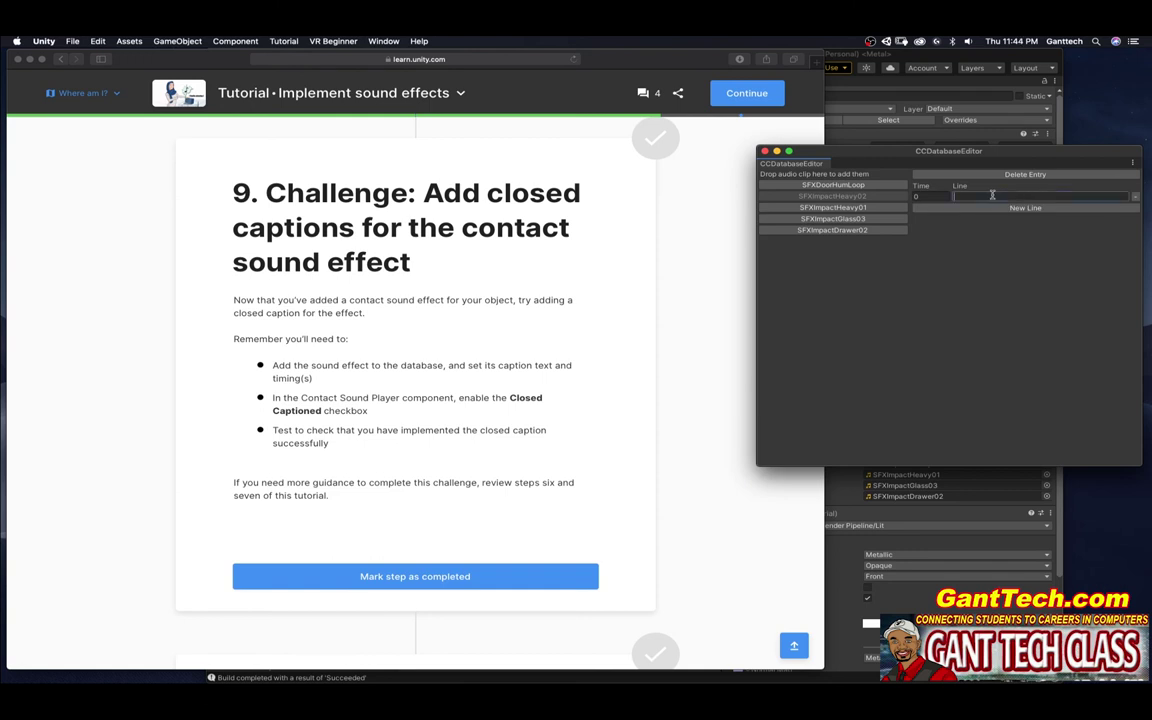